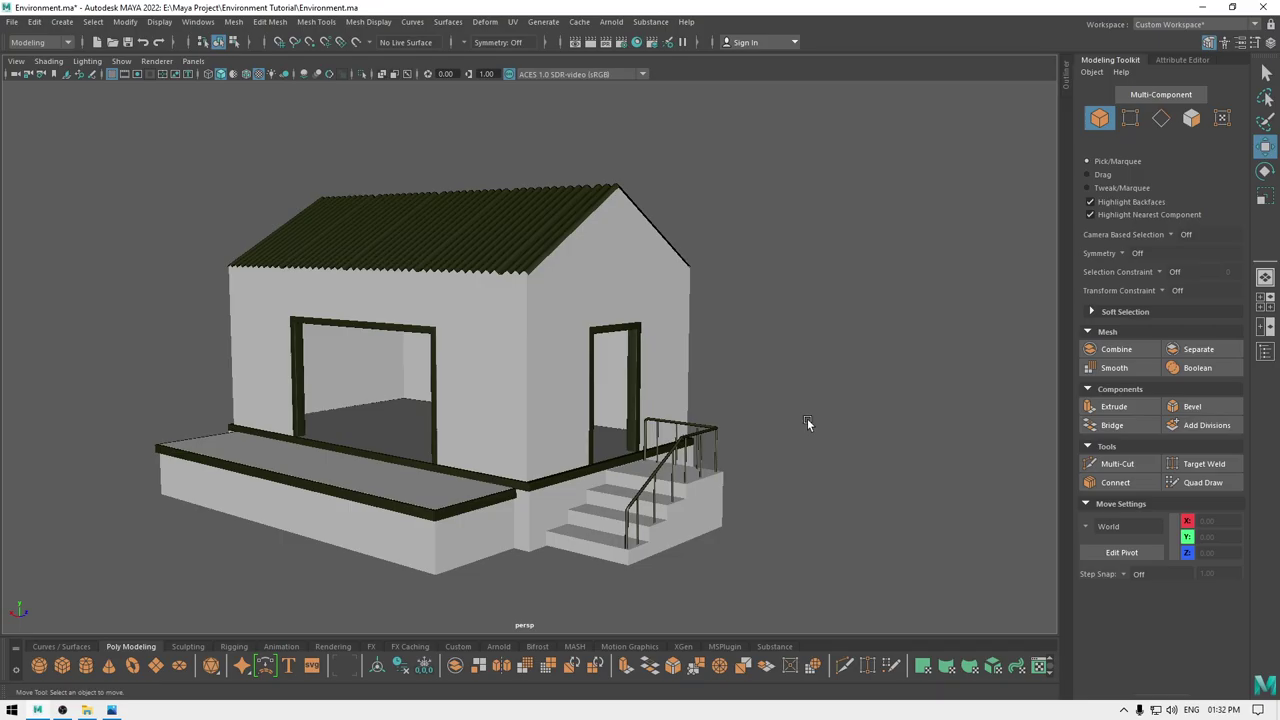
- Select the house's wall mesh and hide all other objects
{"action": "left_click_drag", "start_coordinate": [807, 418], "coordinate": [738, 408], "text": "alt"}
{"action": "middle_click_drag", "start_coordinate": [738, 408], "coordinate": [688, 352], "text": "alt"}
{"action": "left_click_drag", "start_coordinate": [688, 352], "coordinate": [647, 297], "text": "alt"}
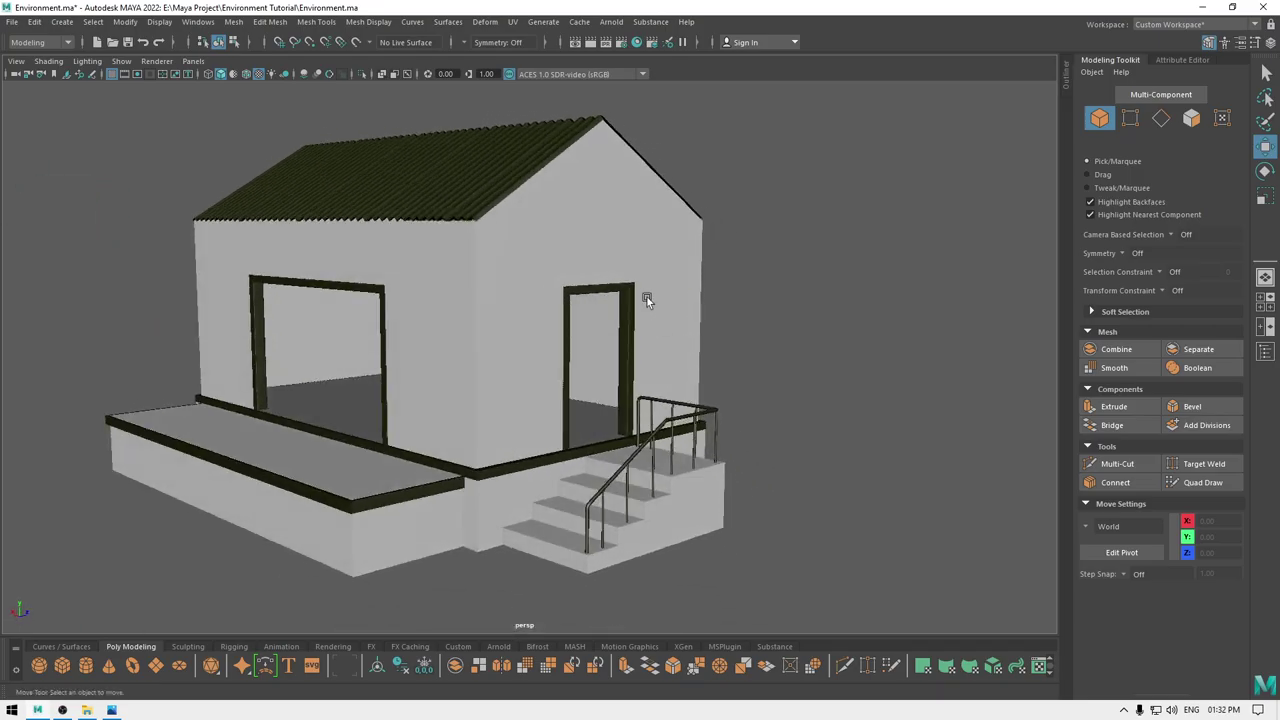
{"action": "left_click_drag", "start_coordinate": [692, 390], "coordinate": [757, 390], "text": "alt"}
{"action": "left_click_drag", "start_coordinate": [736, 500], "coordinate": [693, 547], "text": "alt"}
{"action": "left_click", "coordinate": [525, 416]}
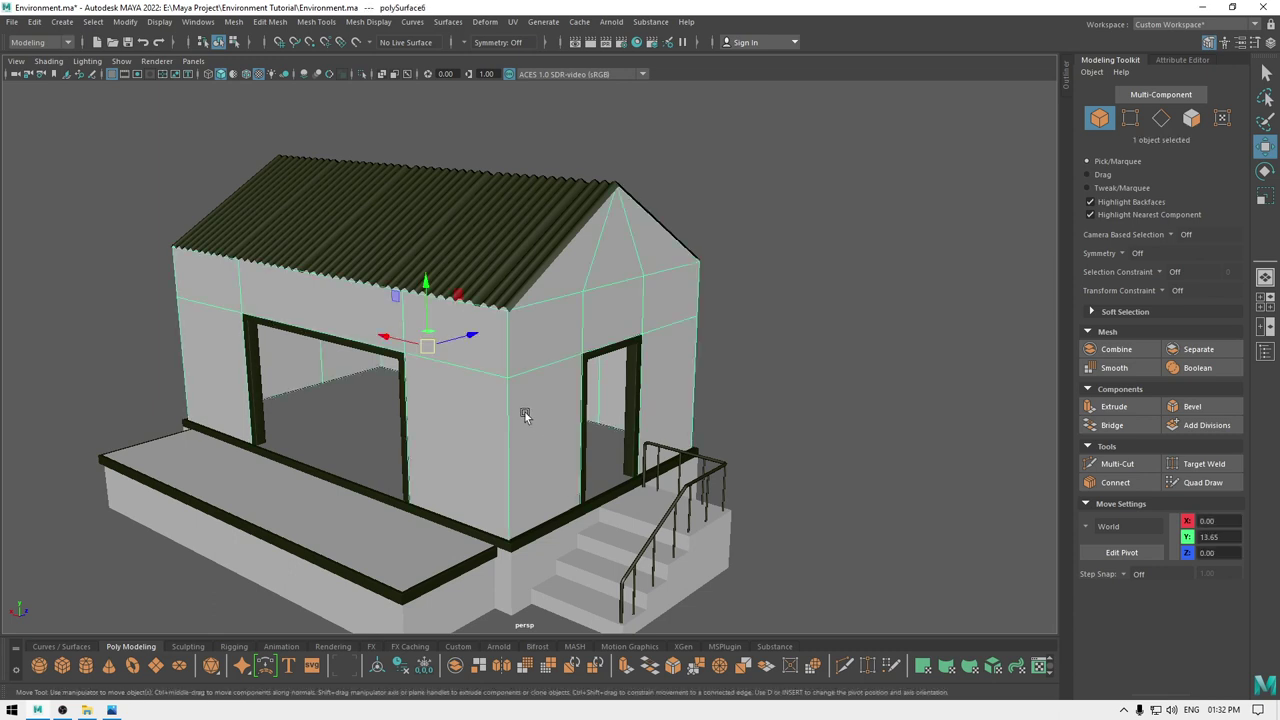
{"action": "key", "text": "ctrl+1"}
{"action": "left_click_drag", "start_coordinate": [550, 381], "coordinate": [576, 373], "text": "alt"}
- Bevel the wall's vertical corner edges between the two door openings with Chamfer off and a fraction of 0.1
{"action": "right_click", "coordinate": [549, 340]}
{"action": "right_click_drag", "start_coordinate": [544, 302], "coordinate": [544, 298]}
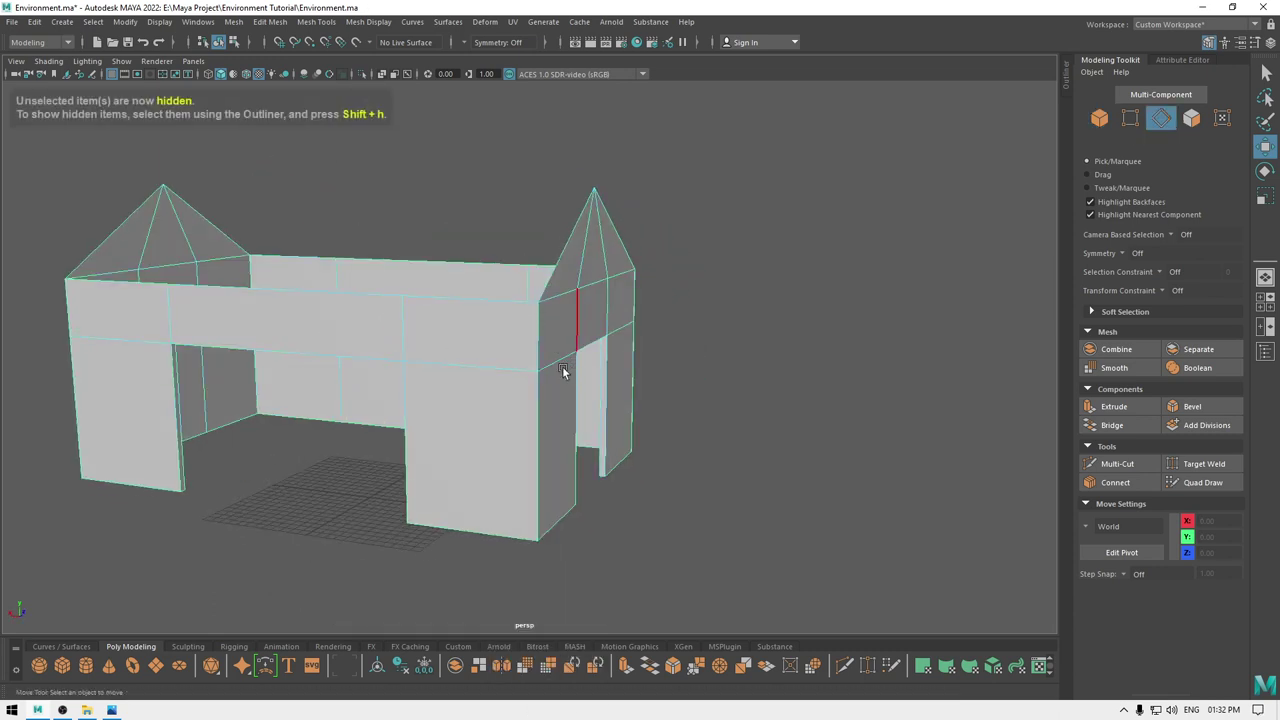
{"action": "left_click_drag", "start_coordinate": [562, 367], "coordinate": [510, 312], "text": "alt"}
{"action": "left_click", "coordinate": [511, 314]}
{"action": "left_click", "coordinate": [532, 486], "text": "shift"}
{"action": "left_click_drag", "start_coordinate": [539, 364], "coordinate": [522, 405], "text": "alt"}
{"action": "right_click_drag", "start_coordinate": [518, 347], "coordinate": [565, 351], "text": "shift"}
{"action": "left_click_drag", "start_coordinate": [545, 338], "coordinate": [566, 360], "text": "alt"}
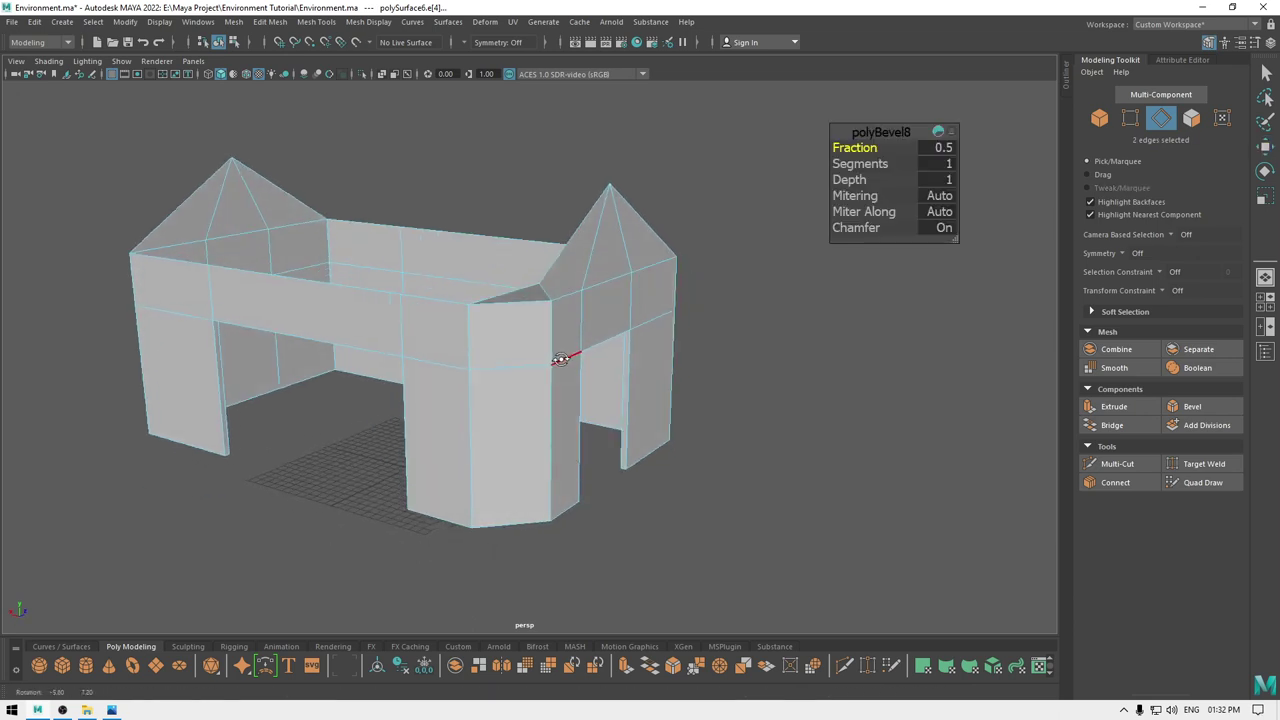
{"action": "left_click", "coordinate": [853, 229]}
{"action": "left_click_drag", "start_coordinate": [622, 242], "coordinate": [590, 243], "text": "alt"}
{"action": "left_click_drag", "start_coordinate": [876, 148], "coordinate": [866, 147]}
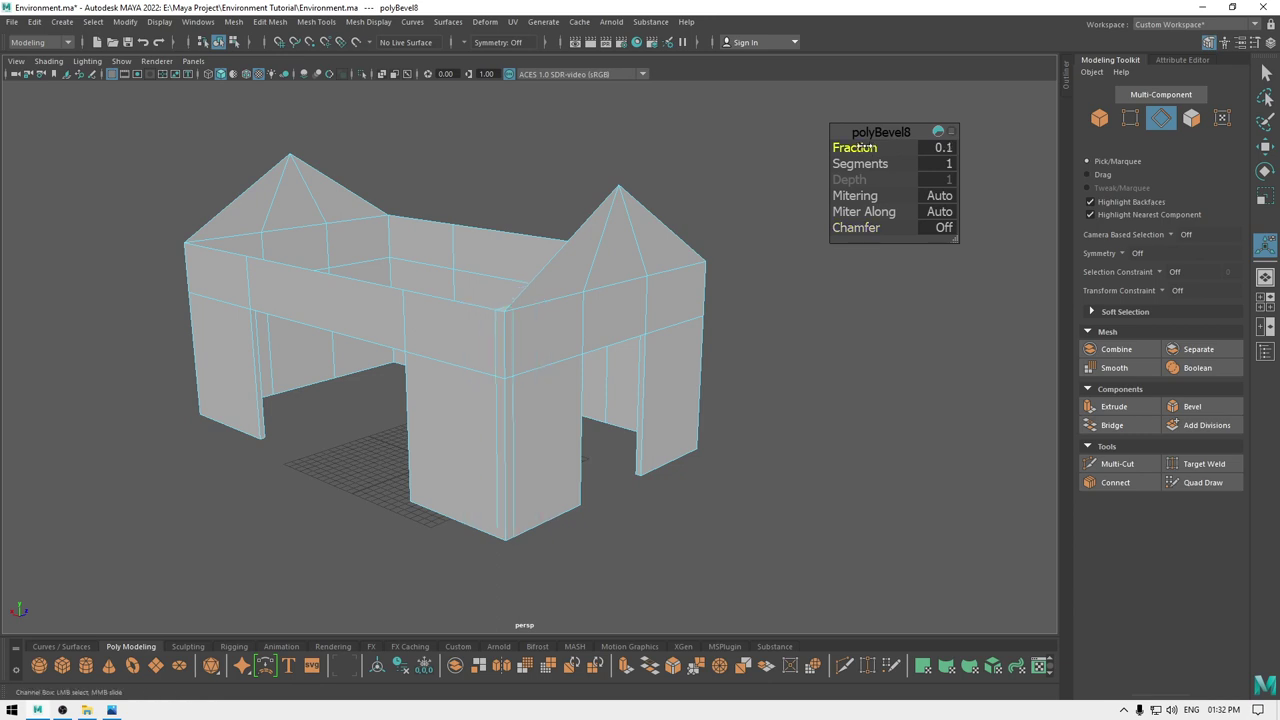
- Duplicate the four narrow faces along the bevelled wall corner as a separate mesh
{"action": "left_click_drag", "start_coordinate": [600, 345], "coordinate": [574, 308], "text": "alt"}
{"action": "scroll", "coordinate": [575, 312], "scroll_direction": "up", "scroll_amount": 3}
{"action": "left_click_drag", "start_coordinate": [578, 408], "coordinate": [632, 430], "text": "alt"}
{"action": "key", "text": "w"}
{"action": "left_click_drag", "start_coordinate": [549, 343], "coordinate": [502, 296], "text": "alt"}
{"action": "right_click_drag", "start_coordinate": [519, 296], "coordinate": [519, 341]}
{"action": "left_click", "coordinate": [513, 333]}
{"action": "left_click", "coordinate": [487, 355], "text": "shift"}
{"action": "left_click", "coordinate": [489, 404], "text": "shift"}
{"action": "left_click", "coordinate": [512, 402], "text": "shift"}
{"action": "left_click_drag", "start_coordinate": [490, 432], "coordinate": [551, 492], "text": "alt"}
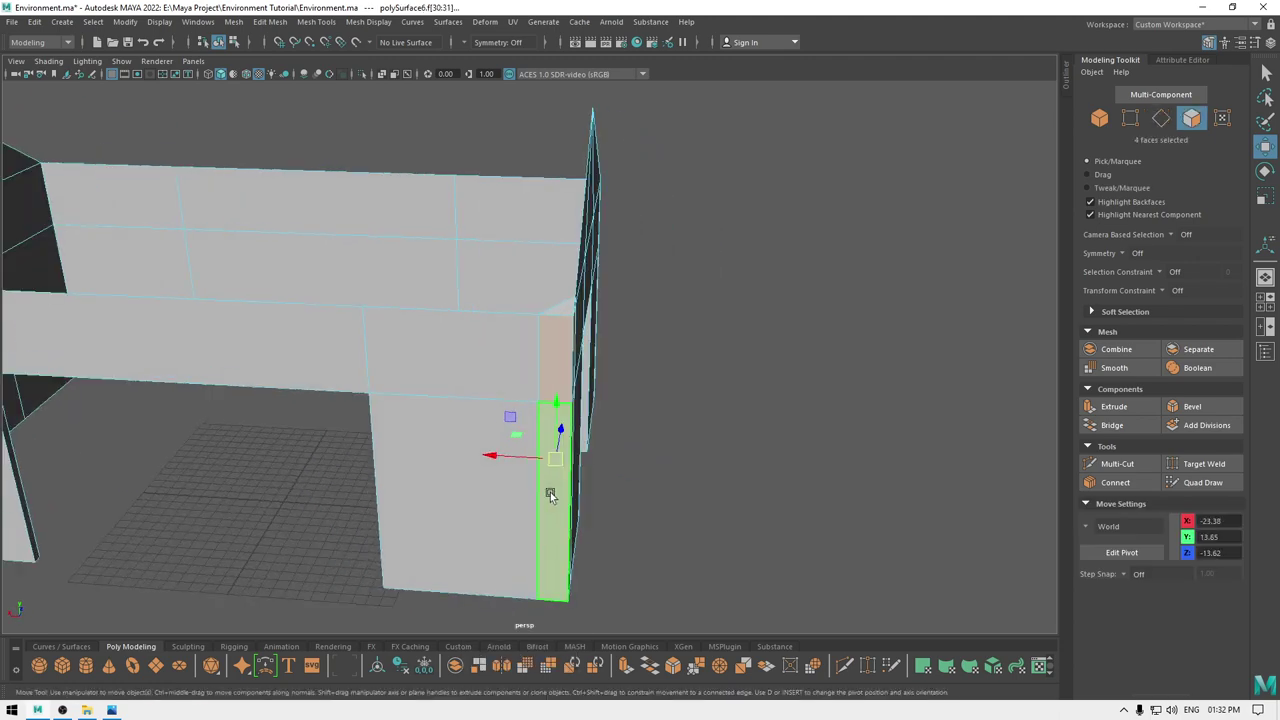
{"action": "right_click_drag", "start_coordinate": [741, 374], "coordinate": [738, 609], "text": "shift"}
{"action": "key", "text": "w"}
- Isolate the original wall mesh and delete the small cap face on top of its bevelled corner
{"action": "right_click_drag", "start_coordinate": [681, 292], "coordinate": [734, 270]}
{"action": "left_click", "coordinate": [556, 416]}
{"action": "left_click_drag", "start_coordinate": [402, 480], "coordinate": [357, 453], "text": "alt"}
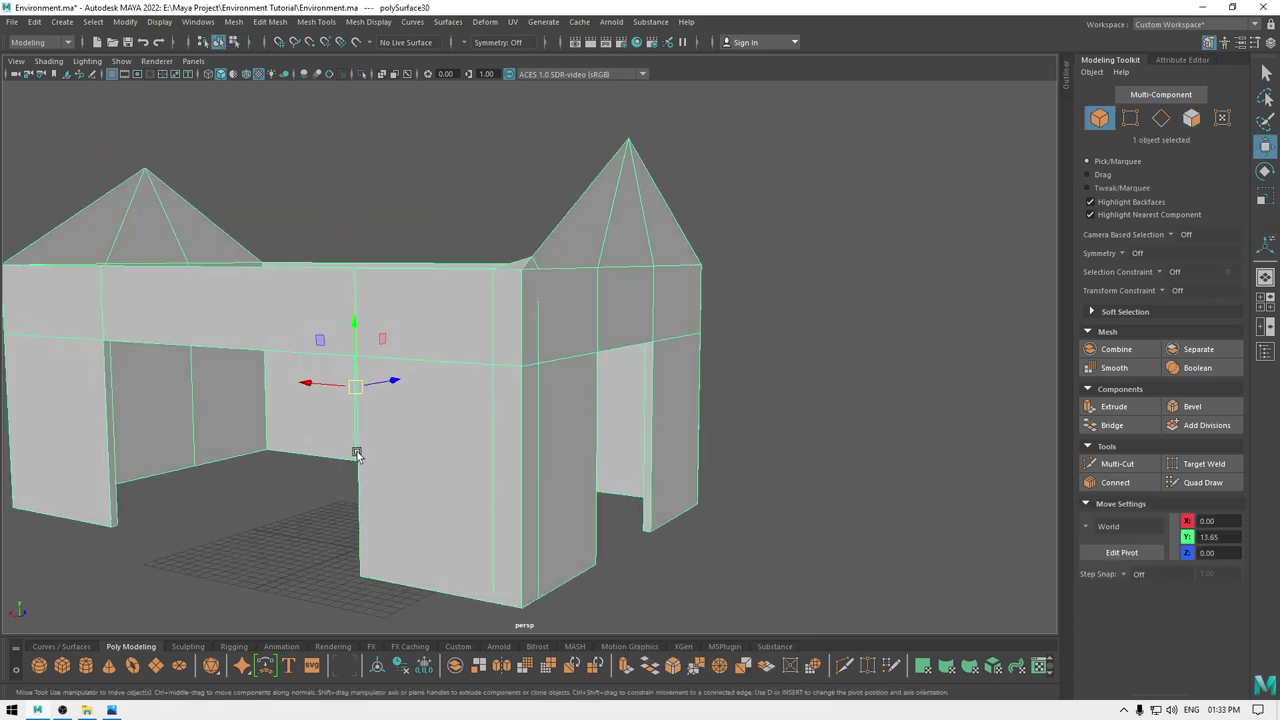
{"action": "key", "text": "alt+h"}
{"action": "right_click_drag", "start_coordinate": [508, 157], "coordinate": [505, 191]}
{"action": "left_click_drag", "start_coordinate": [508, 191], "coordinate": [484, 190], "text": "alt"}
{"action": "left_click_drag", "start_coordinate": [491, 272], "coordinate": [449, 265], "text": "alt"}
{"action": "left_click", "coordinate": [533, 415]}
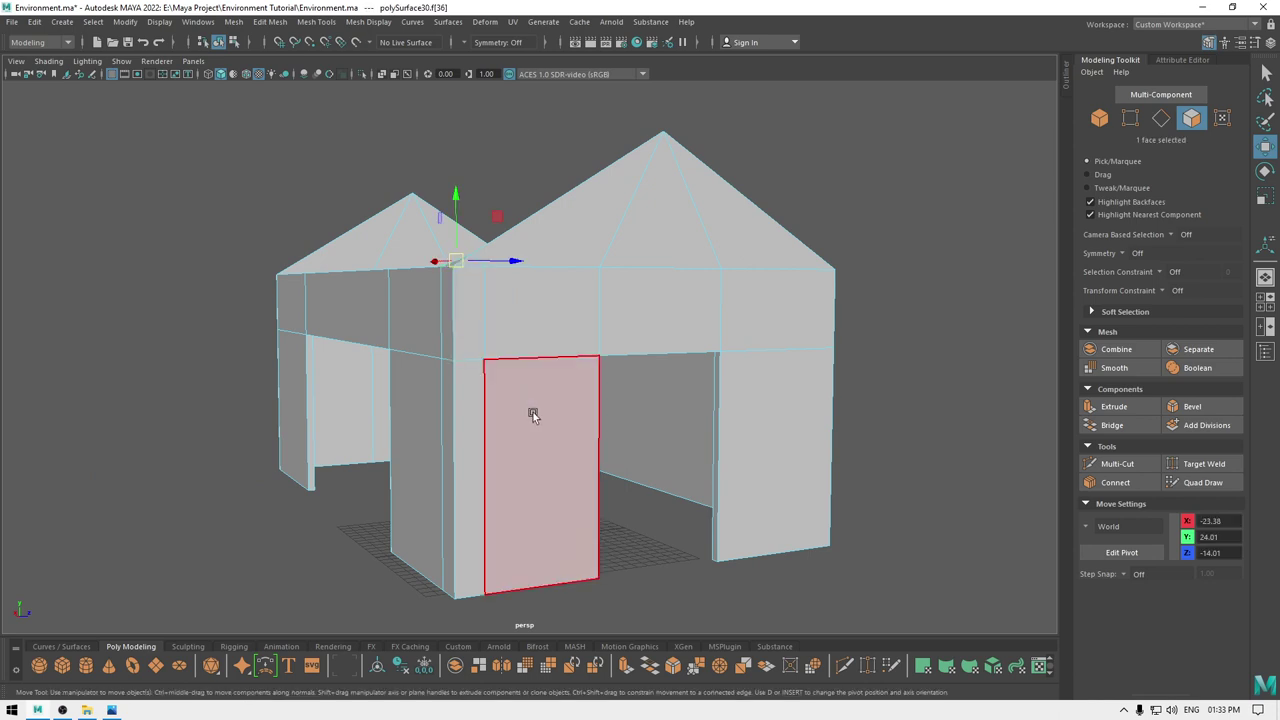
{"action": "key", "text": "Delete"}
- Remove the bevel's two extra edge loops so the wall mesh has a single sharp corner edge
{"action": "right_click_drag", "start_coordinate": [494, 332], "coordinate": [450, 335]}
{"action": "double_click", "coordinate": [486, 317]}
{"action": "double_click", "coordinate": [430, 324], "text": "shift"}
{"action": "left_click_drag", "start_coordinate": [515, 345], "coordinate": [600, 372], "text": "alt"}
{"action": "right_click_drag", "start_coordinate": [560, 340], "coordinate": [622, 314]}
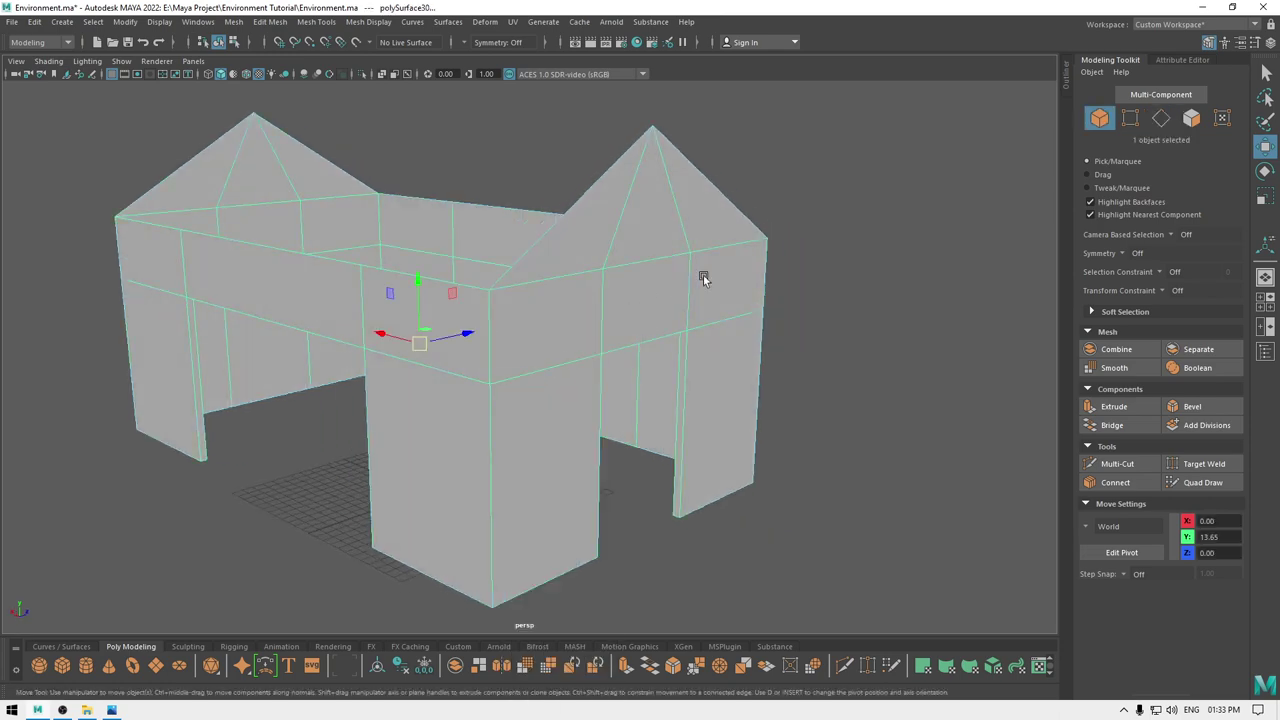
- Deselect the wall mesh and unhide all objects in the scene
{"action": "left_click_drag", "start_coordinate": [503, 334], "coordinate": [638, 445], "text": "alt"}
{"action": "left_click", "coordinate": [722, 390]}
{"action": "left_click_drag", "start_coordinate": [690, 495], "coordinate": [550, 470], "text": "alt"}
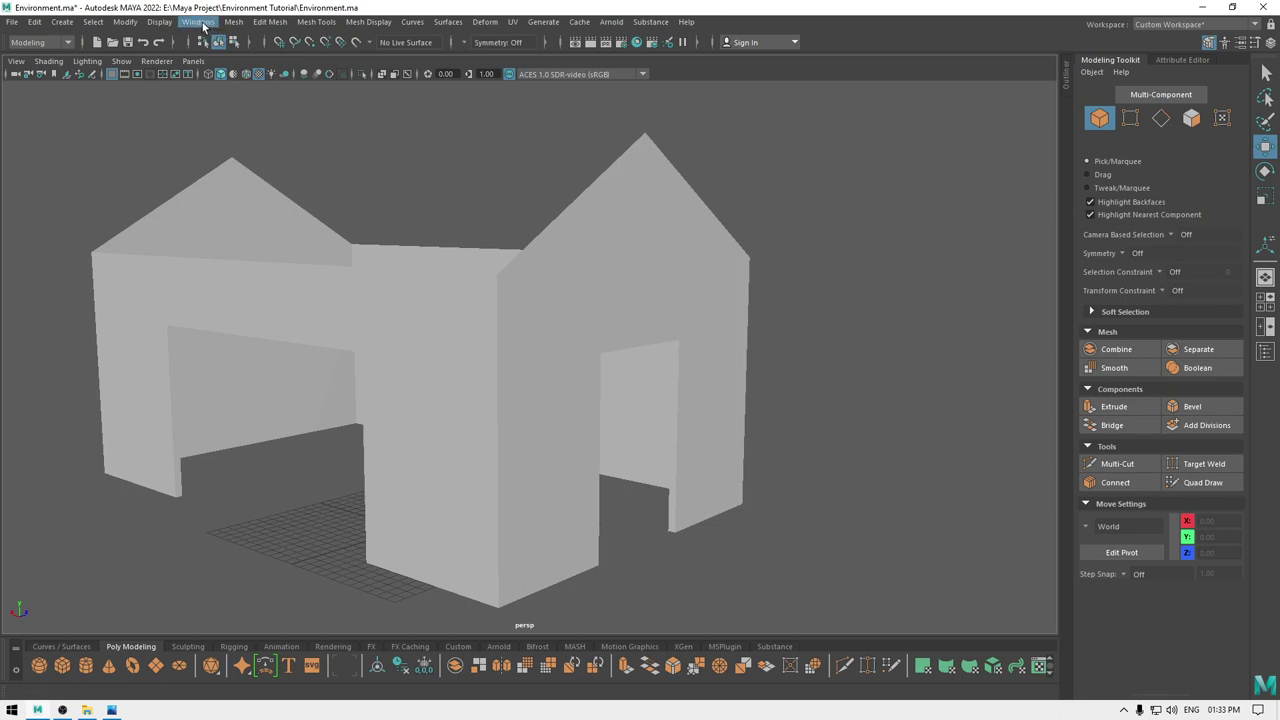
{"action": "left_click", "coordinate": [159, 21]}
{"action": "mouse_move", "coordinate": [214, 105]}
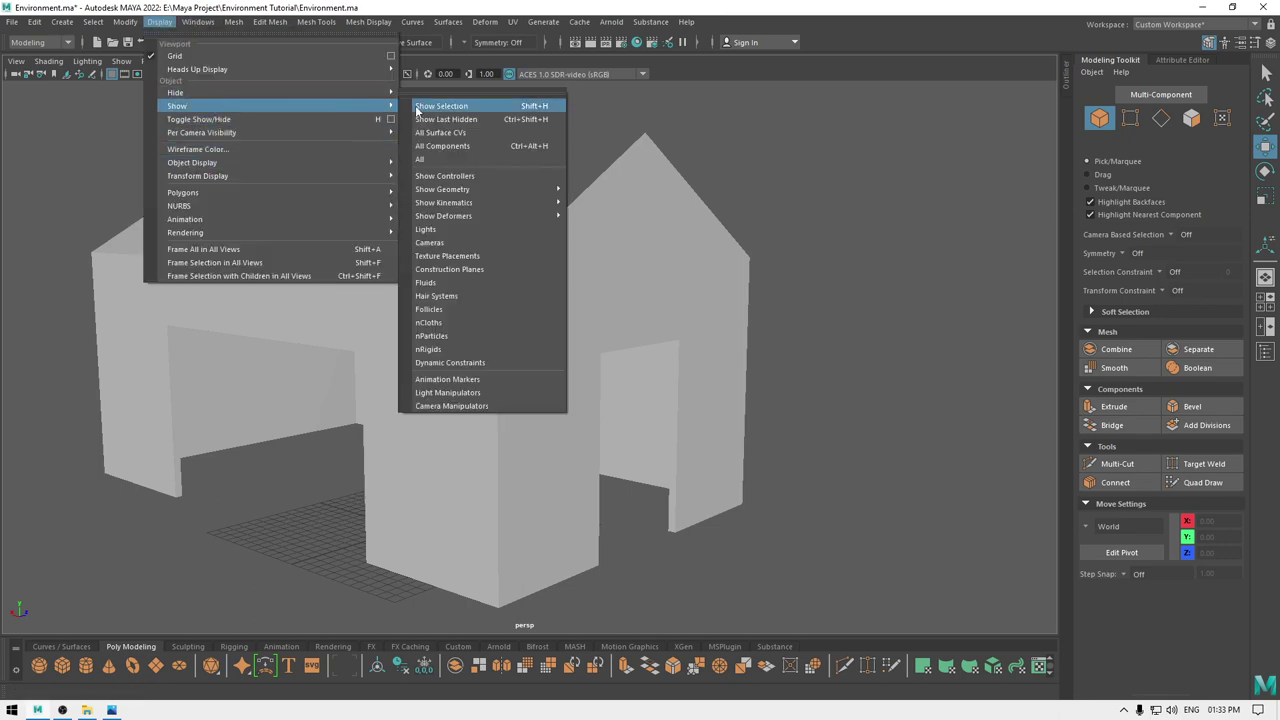
{"action": "left_click", "coordinate": [469, 159]}
- Extrude the duplicated corner strip with a thickness of 0.4 to form a raised corner pillar
{"action": "left_click_drag", "start_coordinate": [539, 320], "coordinate": [475, 364], "text": "alt"}
{"action": "left_click", "coordinate": [541, 381]}
{"action": "right_click_drag", "start_coordinate": [471, 349], "coordinate": [340, 365]}
{"action": "left_click", "coordinate": [475, 350]}
{"action": "right_click_drag", "start_coordinate": [478, 333], "coordinate": [554, 288]}
{"action": "left_click_drag", "start_coordinate": [473, 321], "coordinate": [428, 352], "text": "alt"}
{"action": "key", "text": "ctrl+e"}
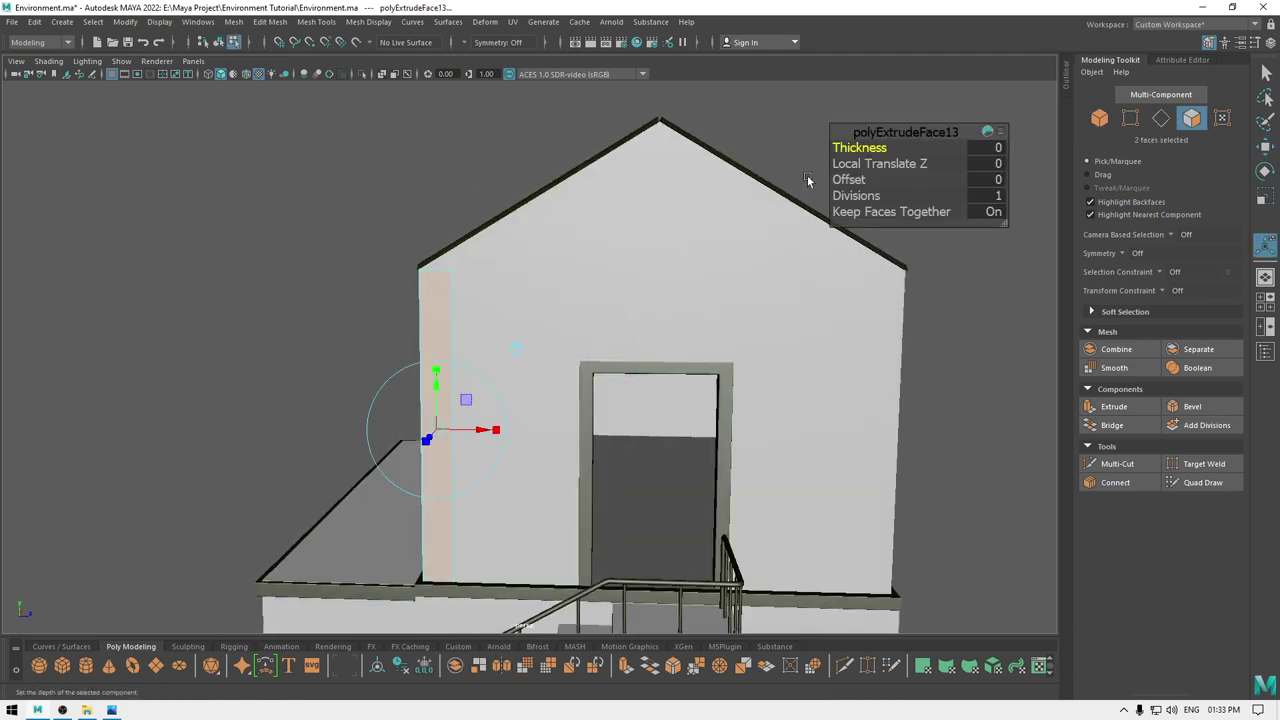
{"action": "left_click_drag", "start_coordinate": [849, 147], "coordinate": [854, 148]}
{"action": "left_click_drag", "start_coordinate": [479, 334], "coordinate": [537, 331], "text": "alt"}
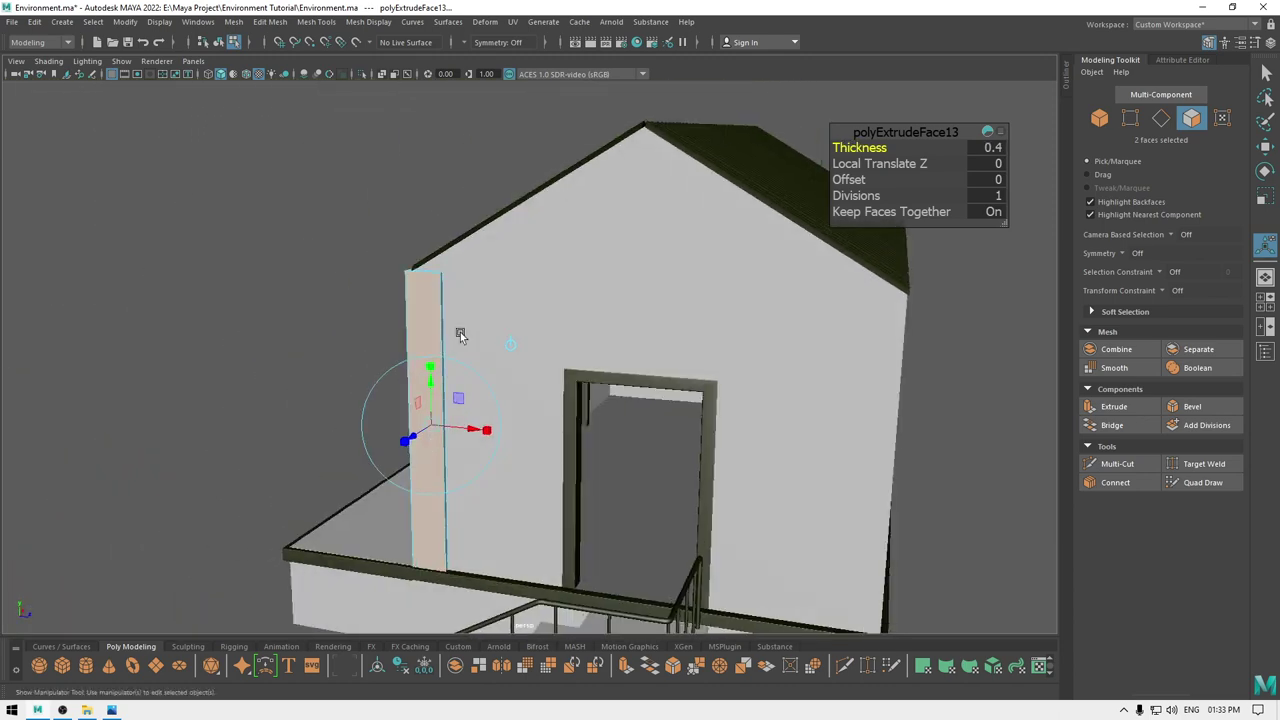
{"action": "key", "text": "w"}
{"action": "mouse_move", "coordinate": [343, 380]}
{"action": "left_mouse_down", "text": "alt"}
{"action": "mouse_move", "coordinate": [471, 329]}
{"action": "mouse_move", "coordinate": [408, 384]}
{"action": "mouse_move", "coordinate": [474, 437]}
{"action": "left_mouse_up", "text": "alt"}
{"action": "mouse_move", "coordinate": [474, 345]}
{"action": "left_mouse_down", "text": "alt"}
{"action": "mouse_move", "coordinate": [546, 363]}
{"action": "mouse_move", "coordinate": [514, 316]}
{"action": "mouse_move", "coordinate": [523, 369]}
{"action": "mouse_move", "coordinate": [509, 354]}
{"action": "mouse_move", "coordinate": [509, 309]}
{"action": "left_mouse_up", "text": "alt"}
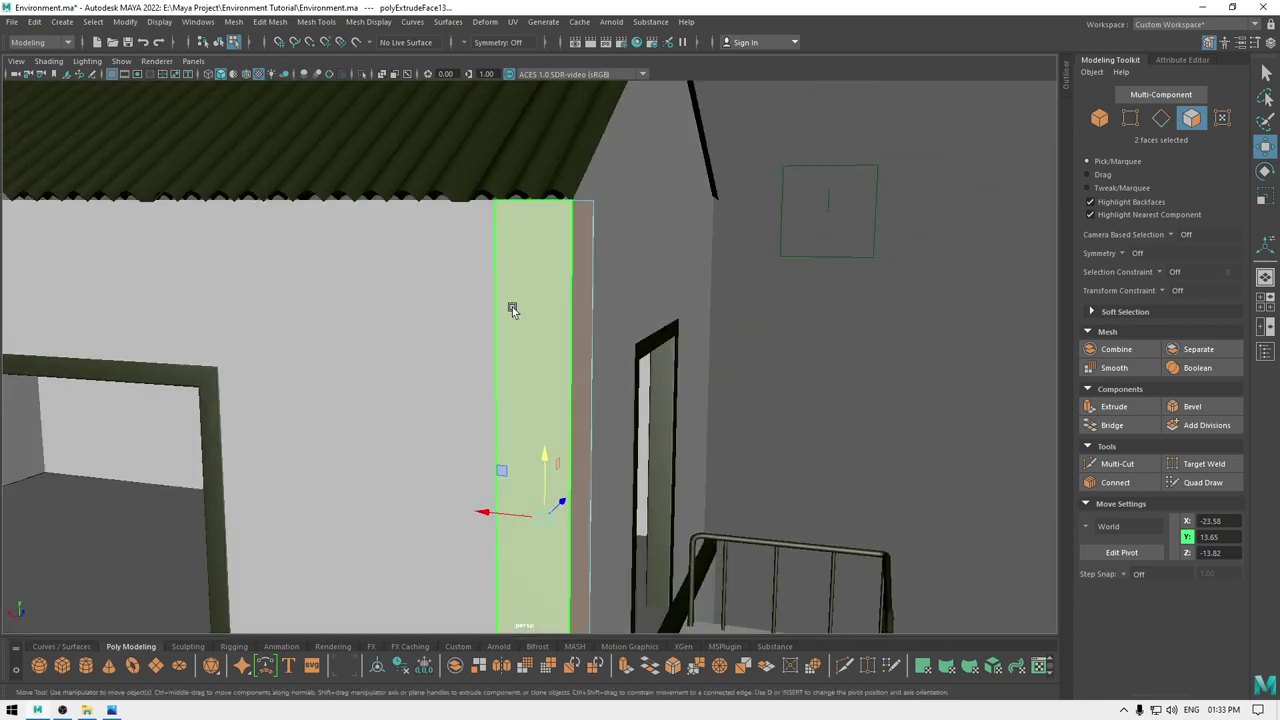
- Select the wall mesh in object mode and turn on the wireframe-on-shaded display
{"action": "key", "text": "F8"}
{"action": "left_click", "coordinate": [828, 337]}
{"action": "left_click_drag", "start_coordinate": [828, 337], "coordinate": [675, 390], "text": "alt"}
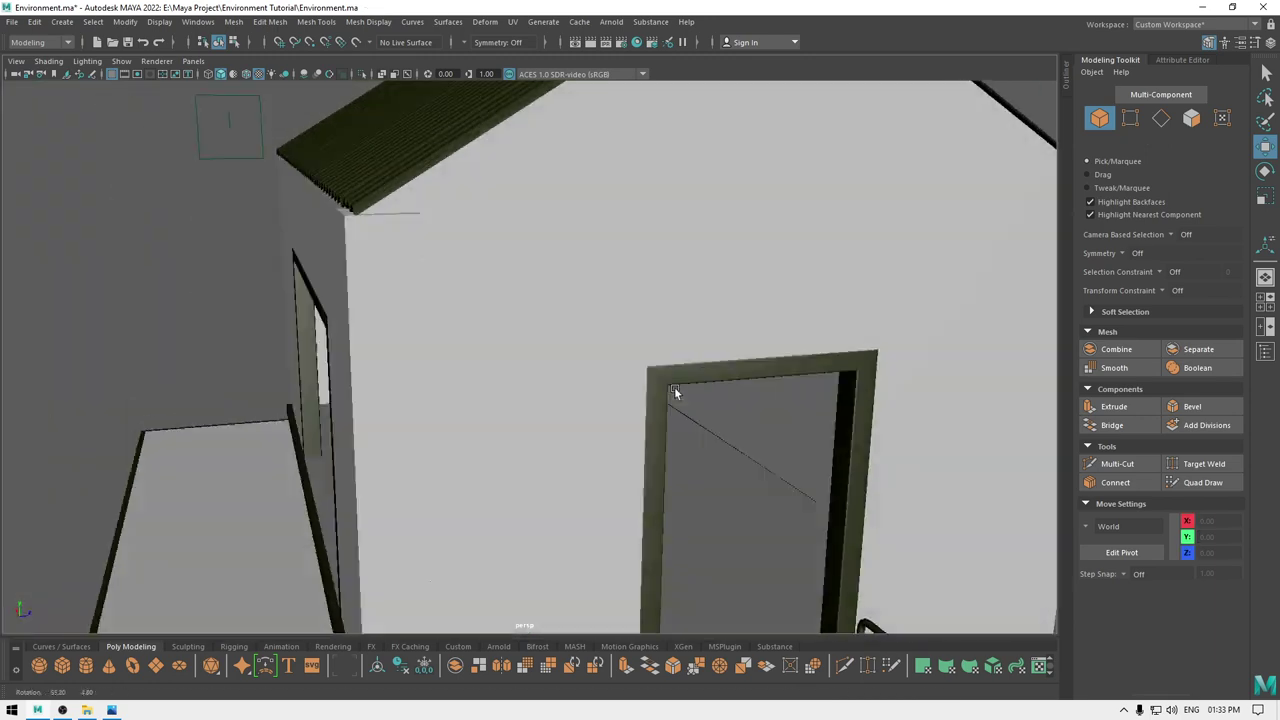
{"action": "left_click", "coordinate": [373, 296]}
{"action": "left_click_drag", "start_coordinate": [369, 277], "coordinate": [336, 219], "text": "alt"}
{"action": "left_click", "coordinate": [500, 262]}
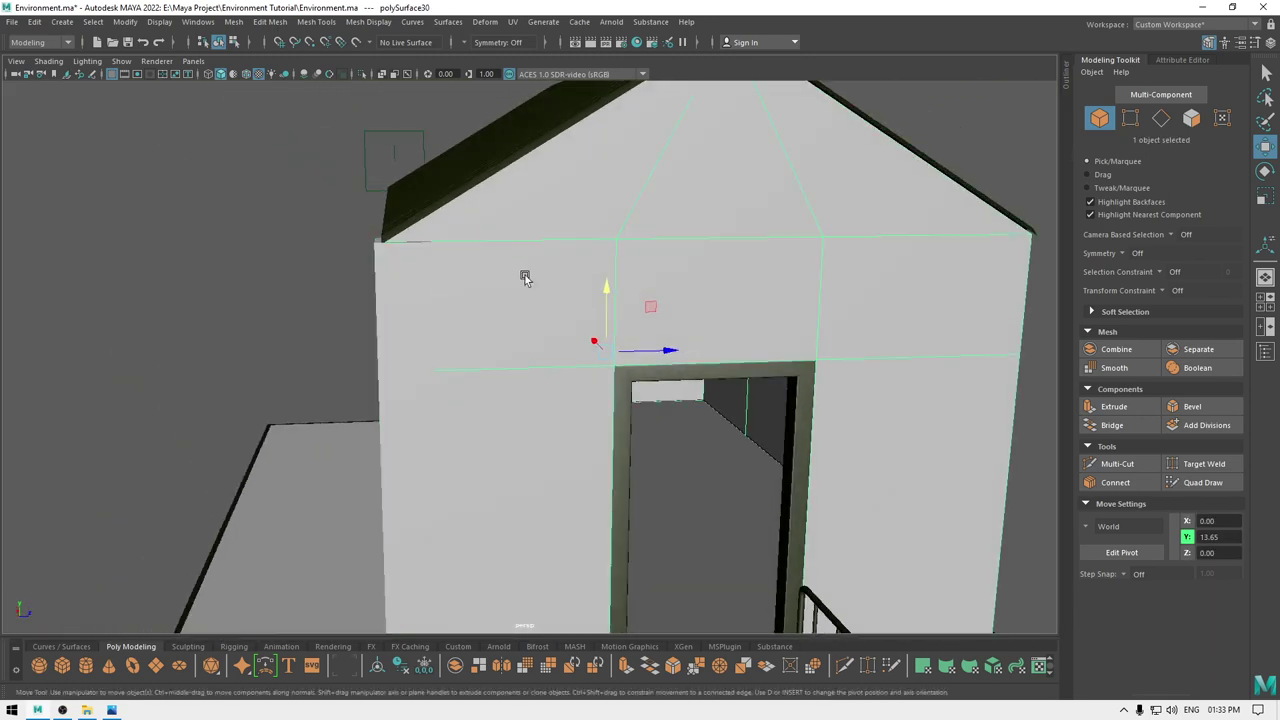
{"action": "left_click_drag", "start_coordinate": [524, 268], "coordinate": [280, 135], "text": "alt"}
{"action": "left_click", "coordinate": [247, 75]}
{"action": "mouse_move", "coordinate": [340, 250]}
{"action": "left_mouse_down", "text": "alt"}
{"action": "mouse_move", "coordinate": [371, 251]}
{"action": "mouse_move", "coordinate": [357, 252]}
{"action": "left_mouse_up", "text": "alt"}
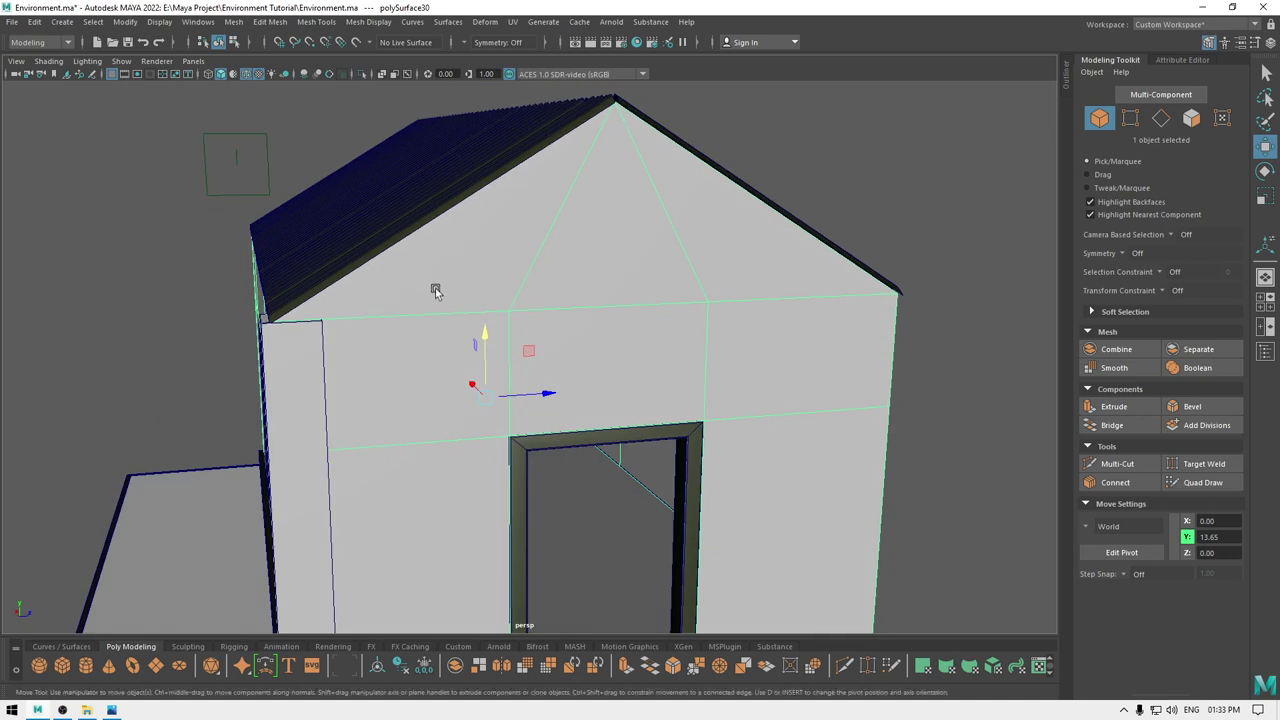
- Multi-Cut the gable wall parallel to both roof slopes, from the corner pillar's inner edge to below the apex and down to the opposite eave
{"action": "right_click", "coordinate": [461, 258], "text": "shift"}
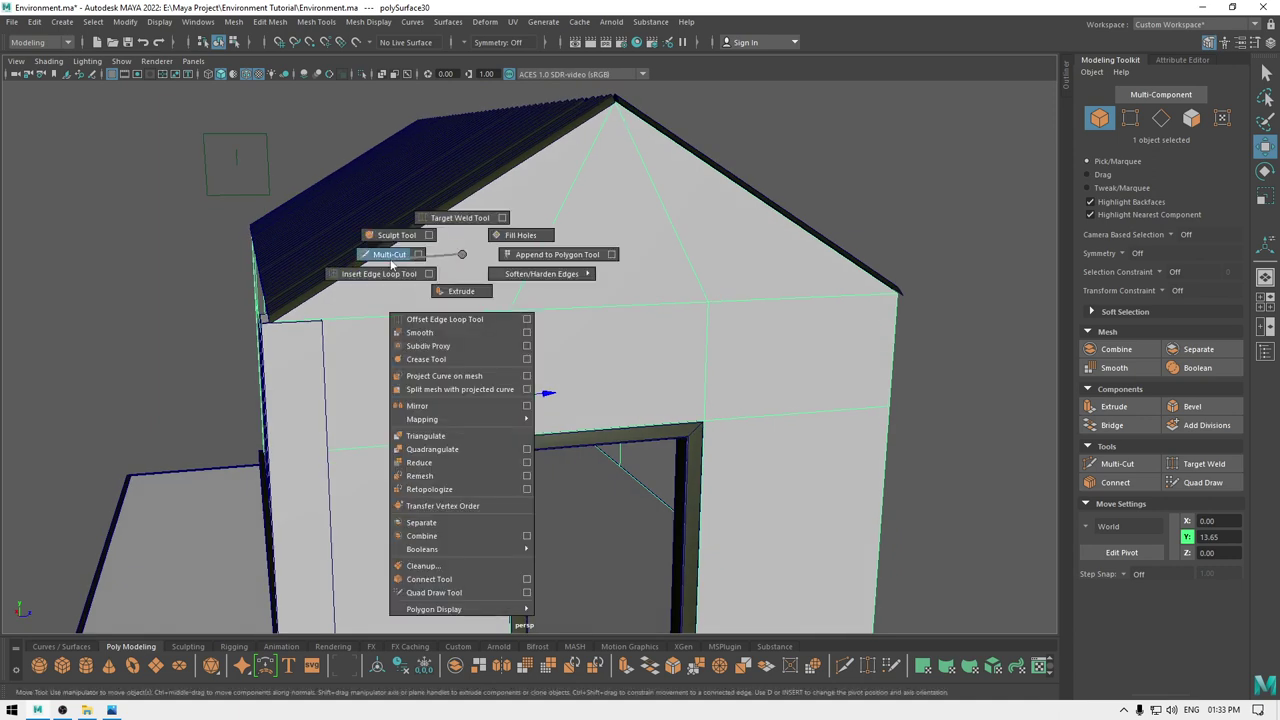
{"action": "left_click", "coordinate": [391, 257]}
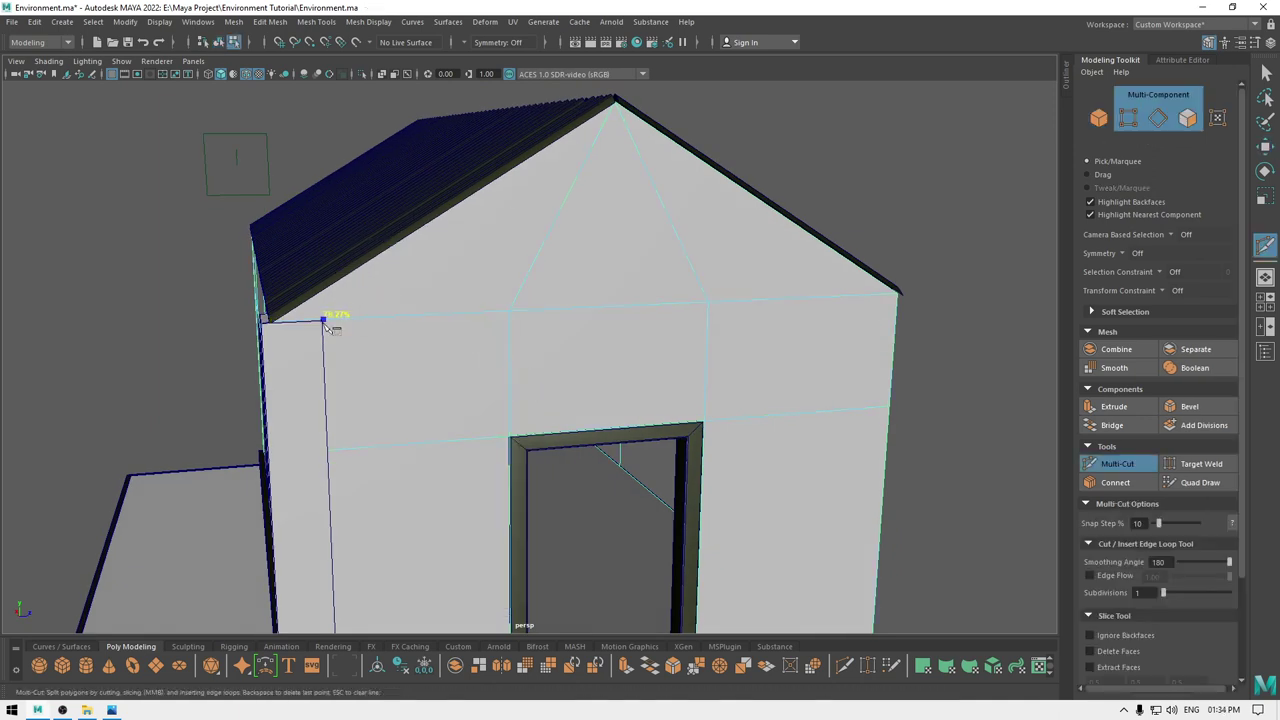
{"action": "mouse_move", "coordinate": [564, 176]}
{"action": "left_mouse_down", "text": "alt"}
{"action": "mouse_move", "coordinate": [545, 173]}
{"action": "mouse_move", "coordinate": [562, 189]}
{"action": "mouse_move", "coordinate": [570, 167]}
{"action": "left_mouse_up", "text": "alt"}
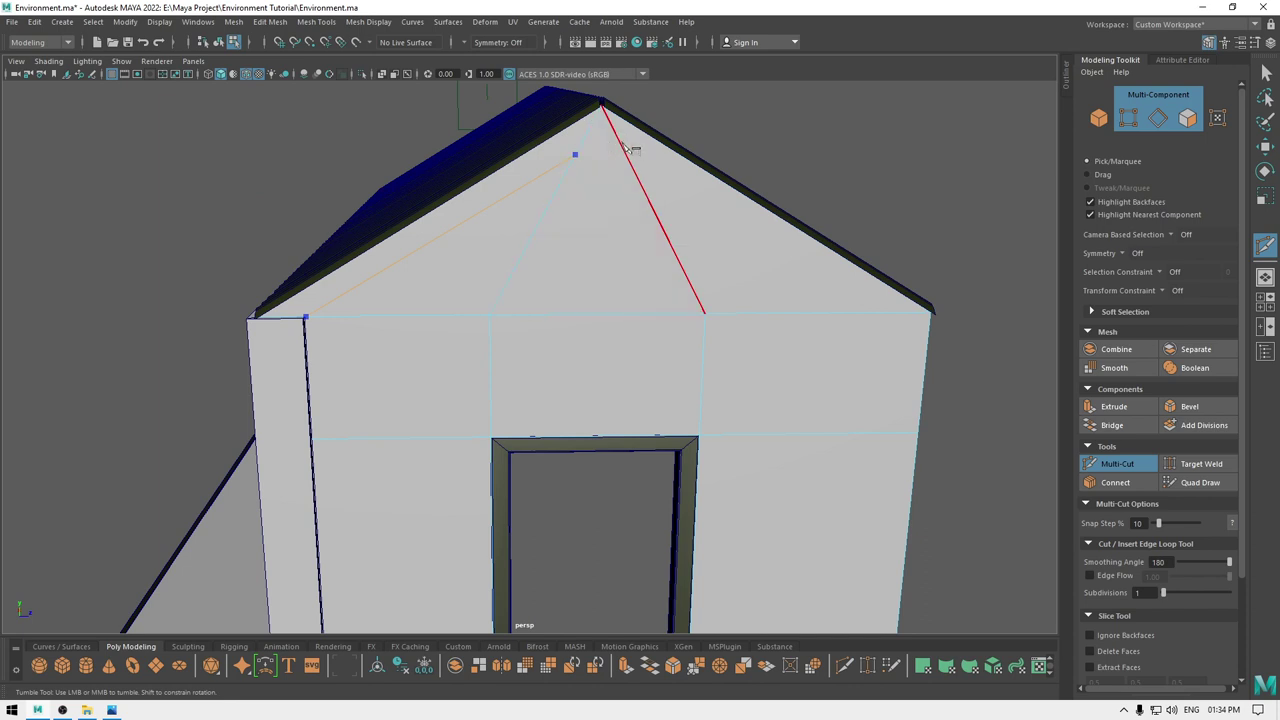
{"action": "left_click", "coordinate": [599, 149]}
{"action": "left_click", "coordinate": [624, 150]}
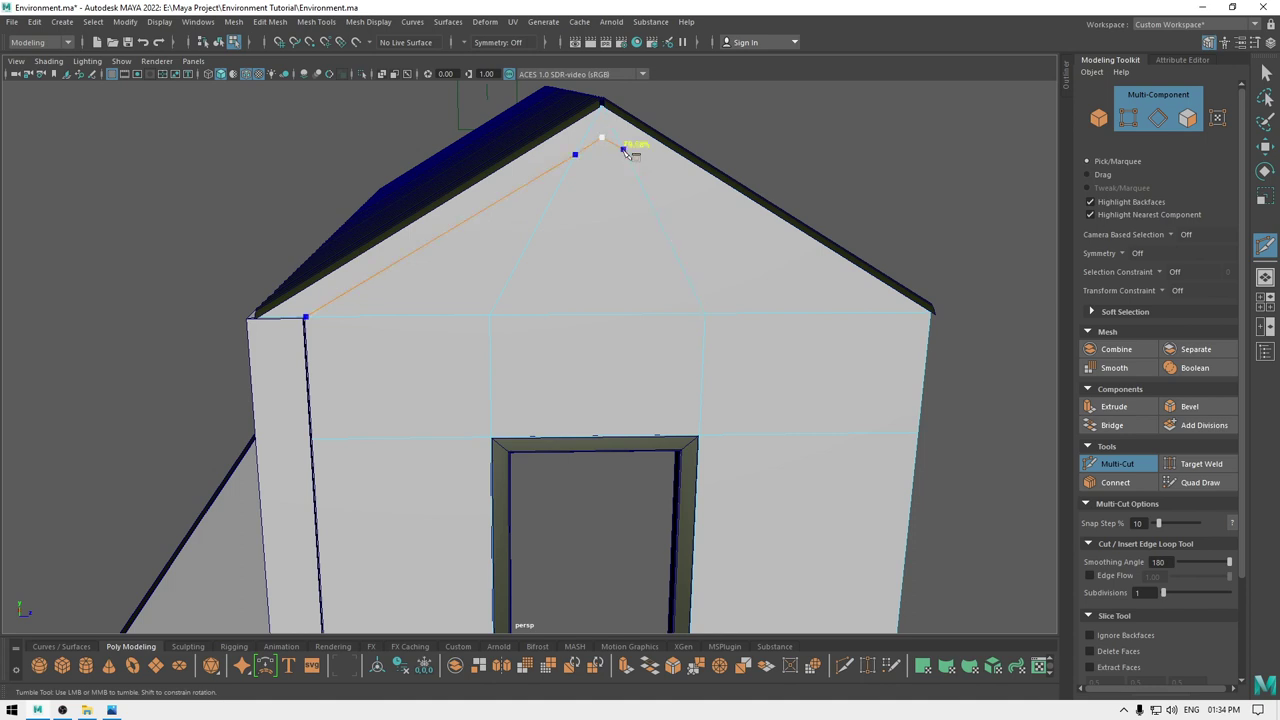
{"action": "left_click", "coordinate": [859, 314]}
{"action": "key", "text": "w"}
- Duplicate the narrow sloped faces along both roof edges of the gable as a separate mesh
{"action": "mouse_move", "coordinate": [608, 206]}
{"action": "left_mouse_down", "text": "alt"}
{"action": "mouse_move", "coordinate": [633, 231]}
{"action": "mouse_move", "coordinate": [613, 184]}
{"action": "left_mouse_up", "text": "alt"}
{"action": "right_click", "coordinate": [606, 173]}
{"action": "right_click_drag", "start_coordinate": [606, 173], "coordinate": [603, 211]}
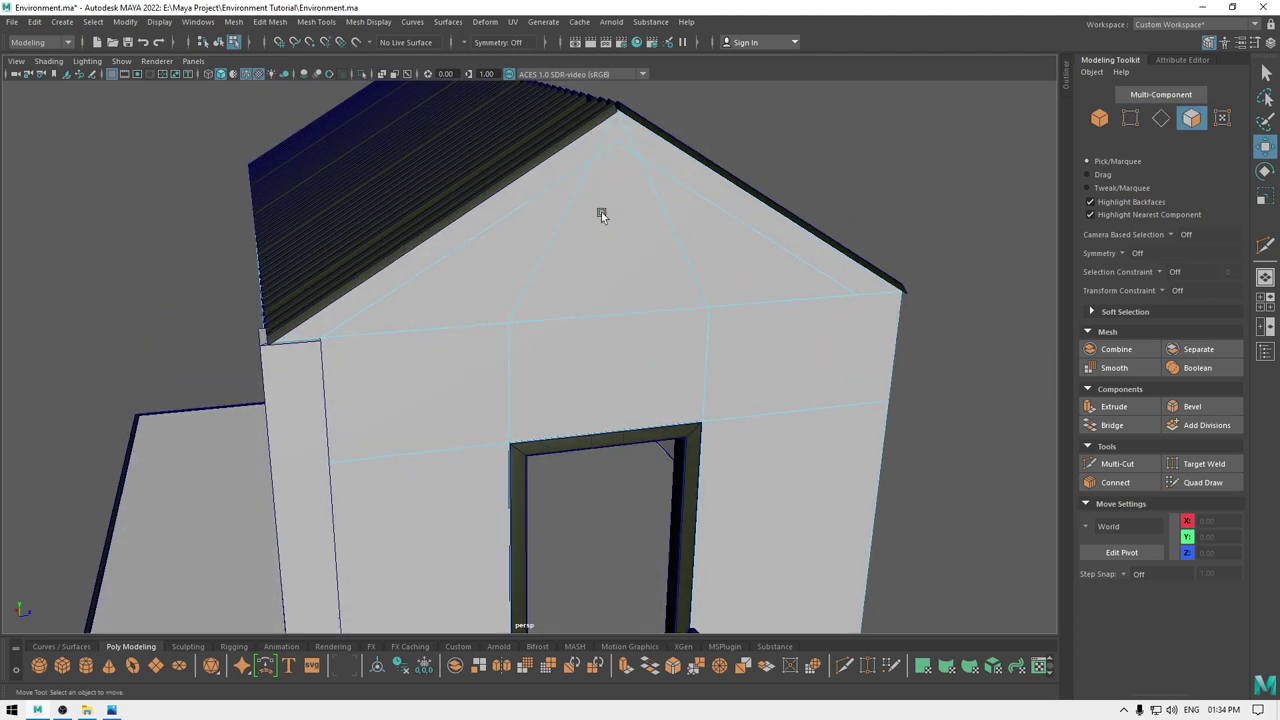
{"action": "left_click", "coordinate": [472, 233]}
{"action": "left_click", "coordinate": [606, 136], "text": "shift"}
{"action": "left_click", "coordinate": [671, 171], "text": "shift"}
{"action": "left_click_drag", "start_coordinate": [662, 201], "coordinate": [689, 202], "text": "alt"}
{"action": "right_click_drag", "start_coordinate": [673, 160], "coordinate": [653, 402], "text": "shift"}
{"action": "key", "text": "w"}
{"action": "right_click_drag", "start_coordinate": [644, 149], "coordinate": [740, 110]}
{"action": "left_click", "coordinate": [661, 152]}
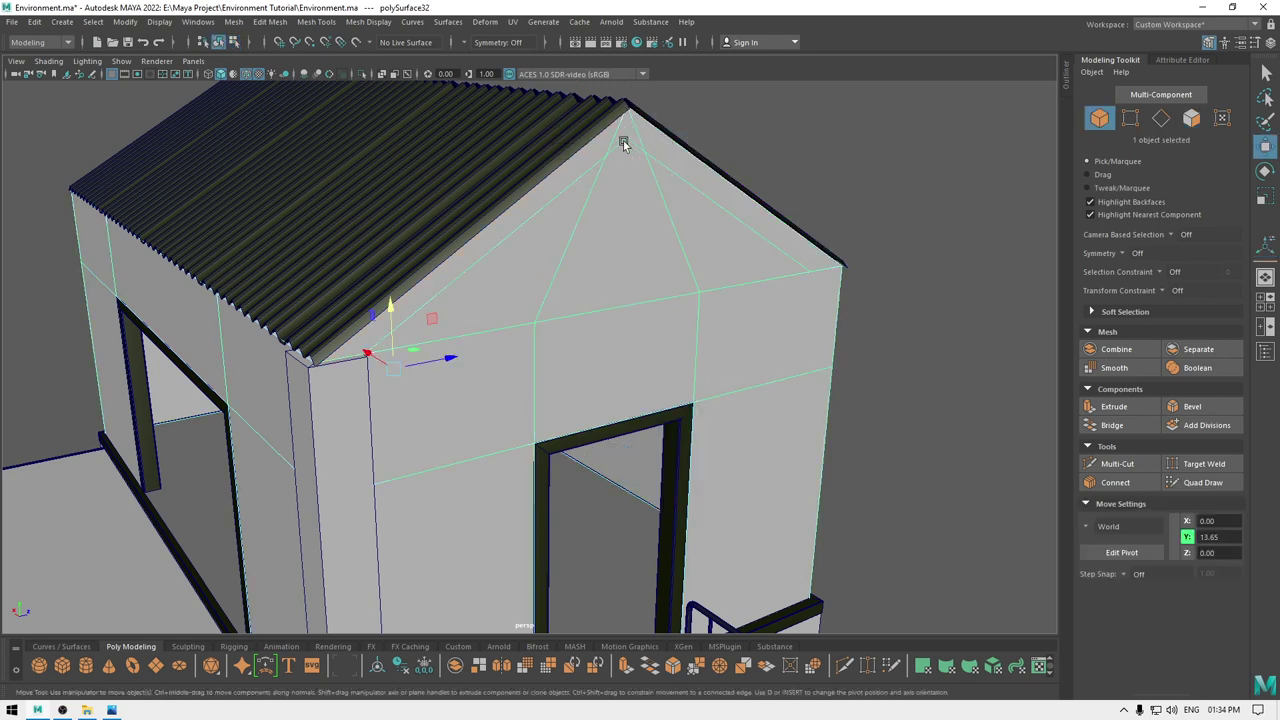
- Undo the last actions and place the duplicated gable strip slightly in front of the wall
{"action": "key", "text": "f"}
{"action": "left_click", "coordinate": [792, 148]}
{"action": "left_click", "coordinate": [640, 200]}
{"action": "left_click_drag", "start_coordinate": [570, 254], "coordinate": [473, 250], "text": "alt"}
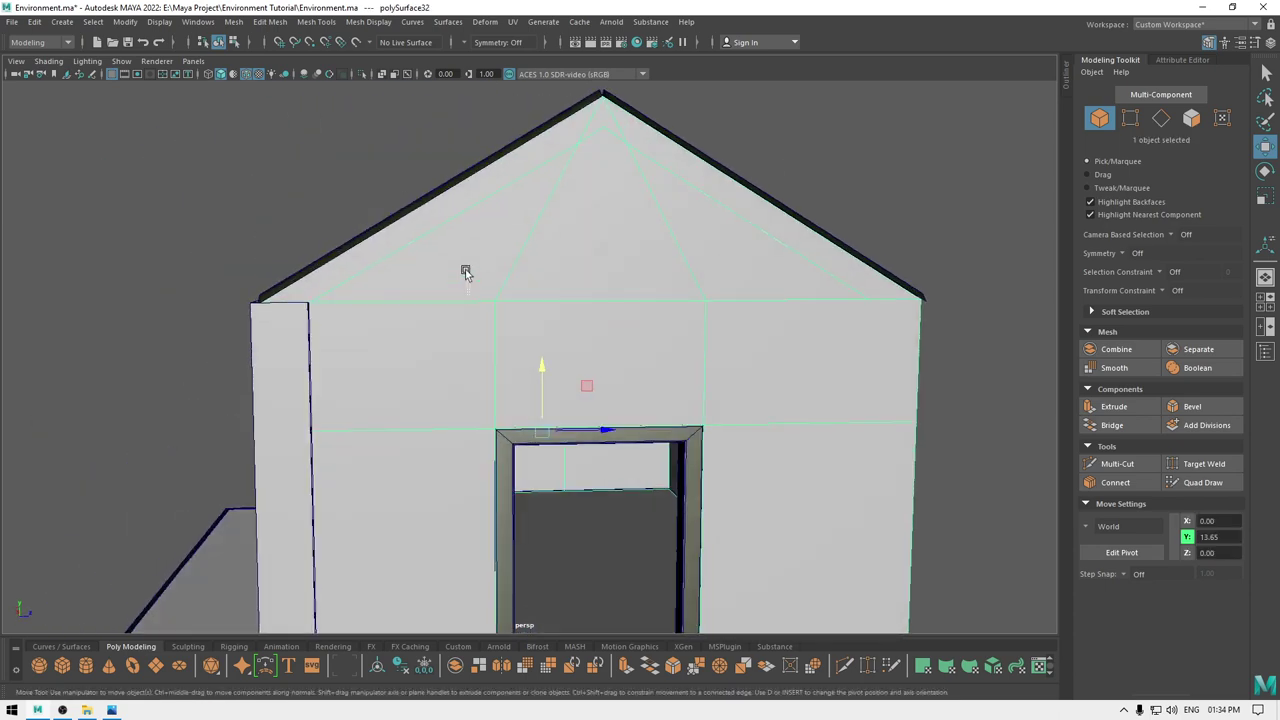
{"action": "key", "text": "ctrl+z"}
{"action": "key", "text": "ctrl+z"}
{"action": "key", "text": "ctrl+z"}
{"action": "key", "text": "ctrl+z"}
{"action": "key", "text": "ctrl+z"}
{"action": "key", "text": "ctrl+z"}
{"action": "left_click_drag", "start_coordinate": [573, 314], "coordinate": [368, 358], "text": "alt"}
{"action": "left_click_drag", "start_coordinate": [748, 215], "coordinate": [690, 178], "text": "alt"}
{"action": "right_click_drag", "start_coordinate": [693, 175], "coordinate": [727, 212], "text": "alt"}
{"action": "left_click", "coordinate": [605, 275]}
- Merge the extra vertices at the gable strip's inner peak with Target Weld
{"action": "right_click_drag", "start_coordinate": [658, 156], "coordinate": [653, 113], "text": "shift"}
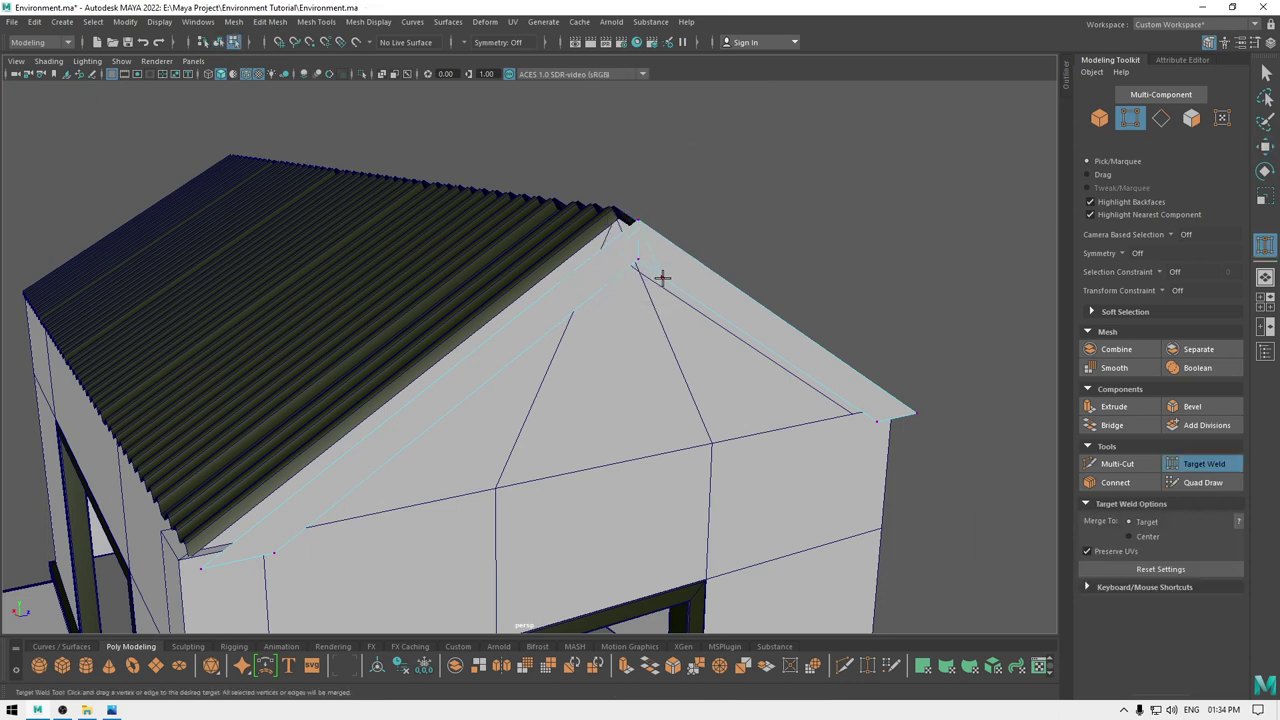
{"action": "left_click_drag", "start_coordinate": [631, 257], "coordinate": [635, 259]}
{"action": "left_click_drag", "start_coordinate": [668, 321], "coordinate": [593, 352], "text": "alt"}
{"action": "key", "text": "w"}
- In the orthographic side view, nudge the gable strip's lower inner vertex above the corner pillar slightly along Z
{"action": "key", "text": "space"}
{"action": "left_click_drag", "start_coordinate": [609, 251], "coordinate": [715, 259]}
{"action": "key", "text": "space"}
{"action": "scroll", "coordinate": [667, 345], "scroll_direction": "down", "scroll_amount": 2}
{"action": "key", "text": "space"}
{"action": "scroll", "coordinate": [718, 318], "scroll_direction": "down", "scroll_amount": 2}
{"action": "middle_click_drag", "start_coordinate": [643, 178], "coordinate": [836, 287], "text": "alt"}
{"action": "key", "text": "space"}
{"action": "left_click_drag", "start_coordinate": [778, 246], "coordinate": [702, 231]}
{"action": "middle_click_drag", "start_coordinate": [625, 207], "coordinate": [537, 546], "text": "alt"}
{"action": "scroll", "coordinate": [537, 546], "scroll_direction": "down", "scroll_amount": 3}
{"action": "middle_click_drag", "start_coordinate": [553, 233], "coordinate": [599, 433], "text": "alt"}
{"action": "scroll", "coordinate": [636, 358], "scroll_direction": "up", "scroll_amount": 2}
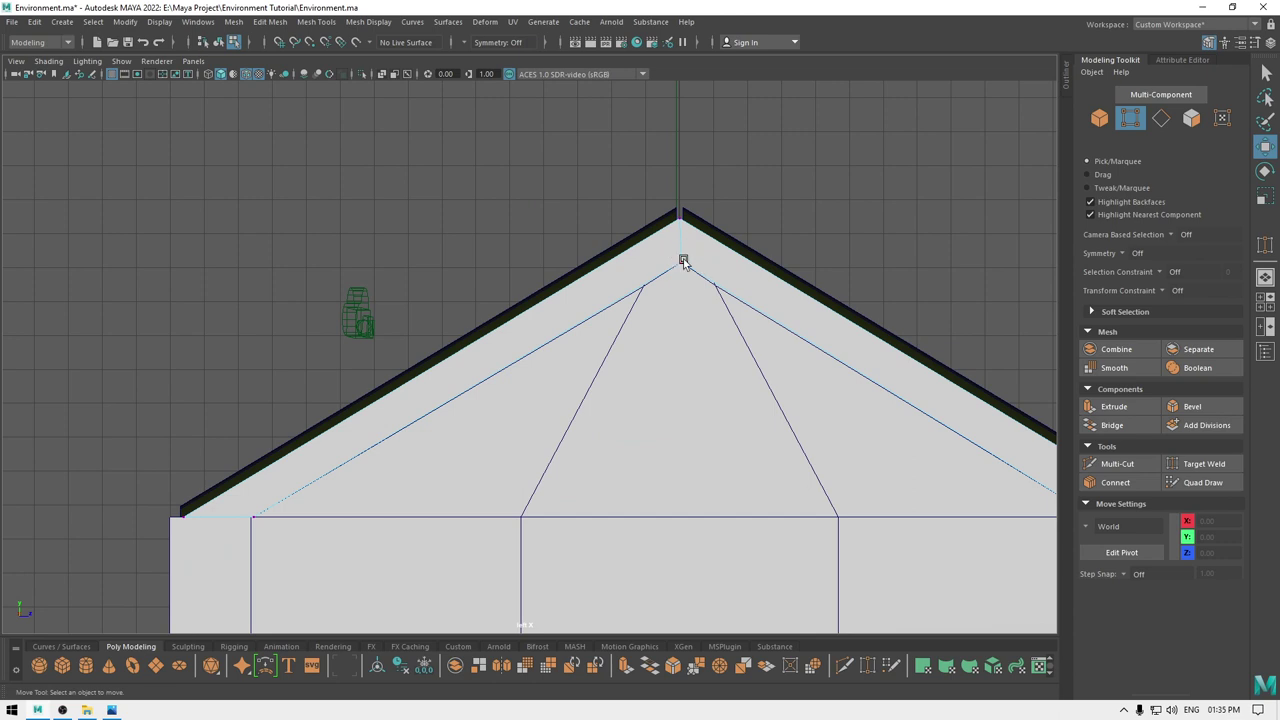
{"action": "left_click", "coordinate": [244, 513]}
{"action": "middle_click_drag", "start_coordinate": [245, 530], "coordinate": [325, 457], "text": "alt"}
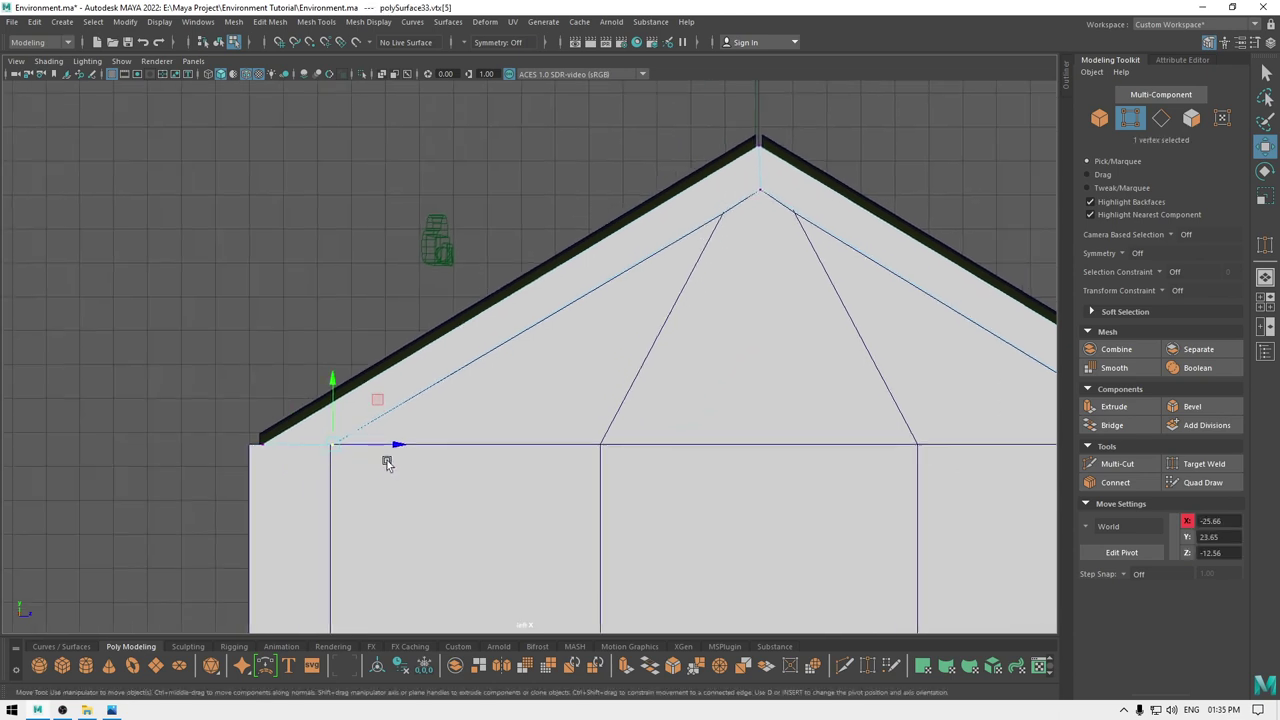
{"action": "left_click_drag", "start_coordinate": [389, 448], "coordinate": [391, 449]}
- Move the gable strip's lower inner vertex at the opposite eave along Z to 12.24
{"action": "middle_click_drag", "start_coordinate": [985, 424], "coordinate": [461, 418], "text": "alt"}
{"action": "left_click", "coordinate": [634, 438]}
{"action": "left_click", "coordinate": [651, 439]}
{"action": "right_click_drag", "start_coordinate": [567, 377], "coordinate": [630, 320]}
{"action": "left_click", "coordinate": [606, 387]}
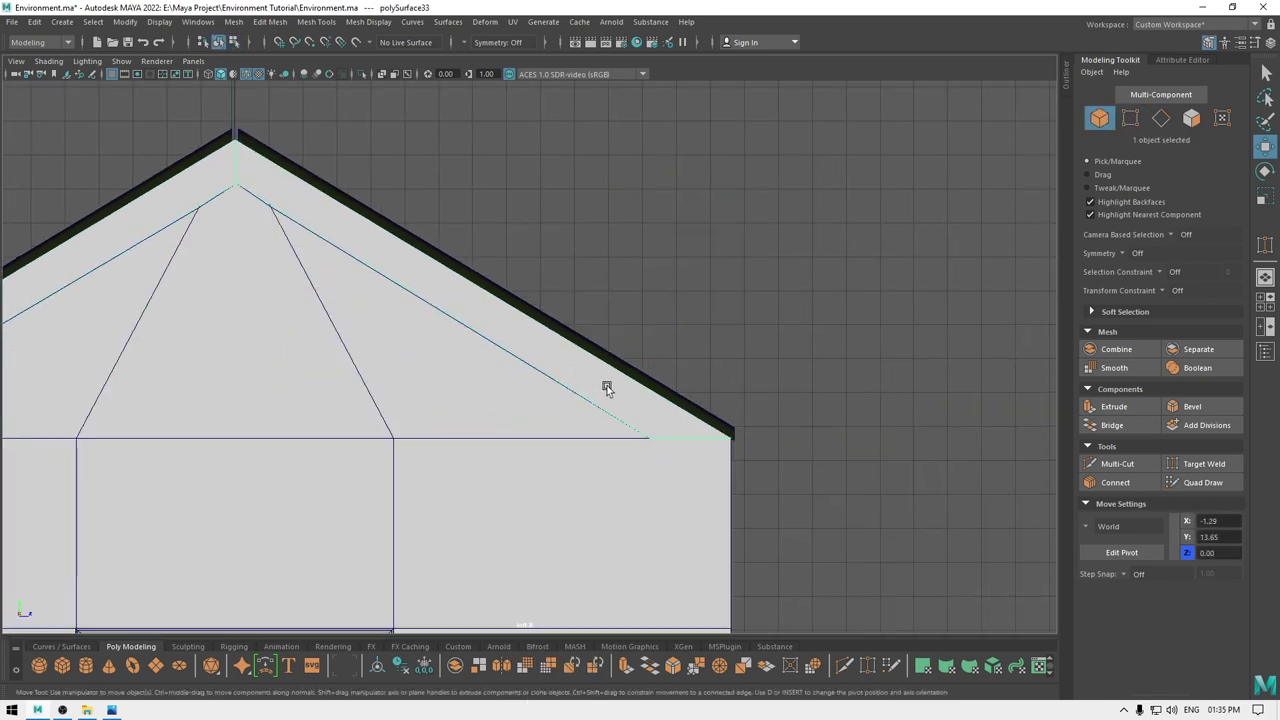
{"action": "right_click_drag", "start_coordinate": [606, 387], "coordinate": [560, 387]}
{"action": "left_click_drag", "start_coordinate": [714, 439], "coordinate": [714, 439]}
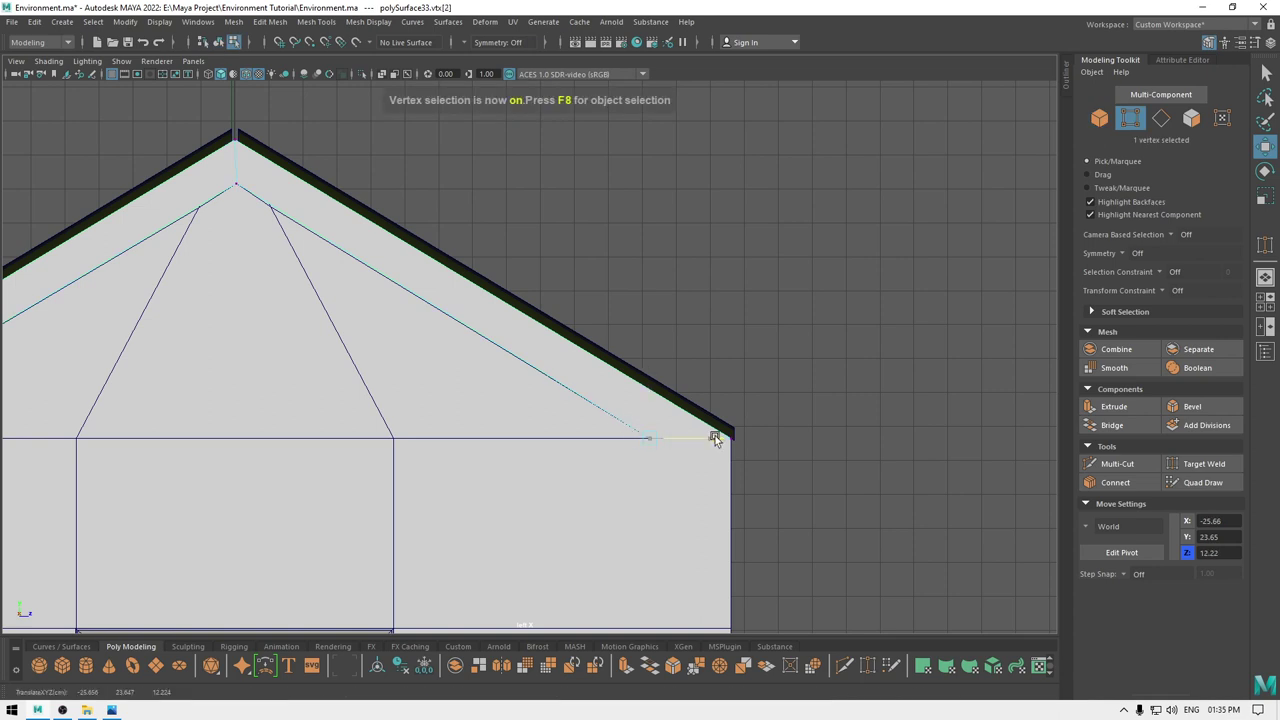
{"action": "middle_click_drag", "start_coordinate": [378, 267], "coordinate": [711, 305], "text": "alt"}
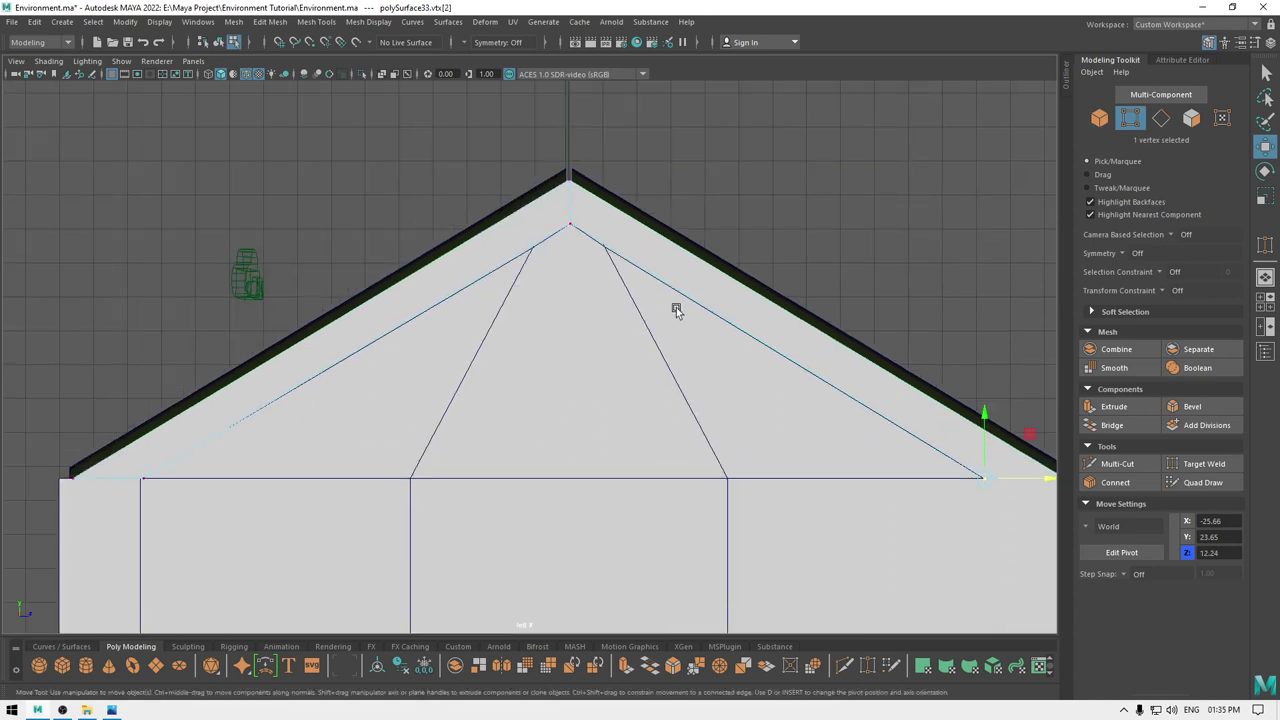
- Lower the gable strip's inner peak vertex to 31.10 in Y and return to the perspective view
{"action": "key", "text": "ctrl+z"}
{"action": "right_click_drag", "start_coordinate": [606, 225], "coordinate": [660, 207]}
{"action": "left_click", "coordinate": [644, 260]}
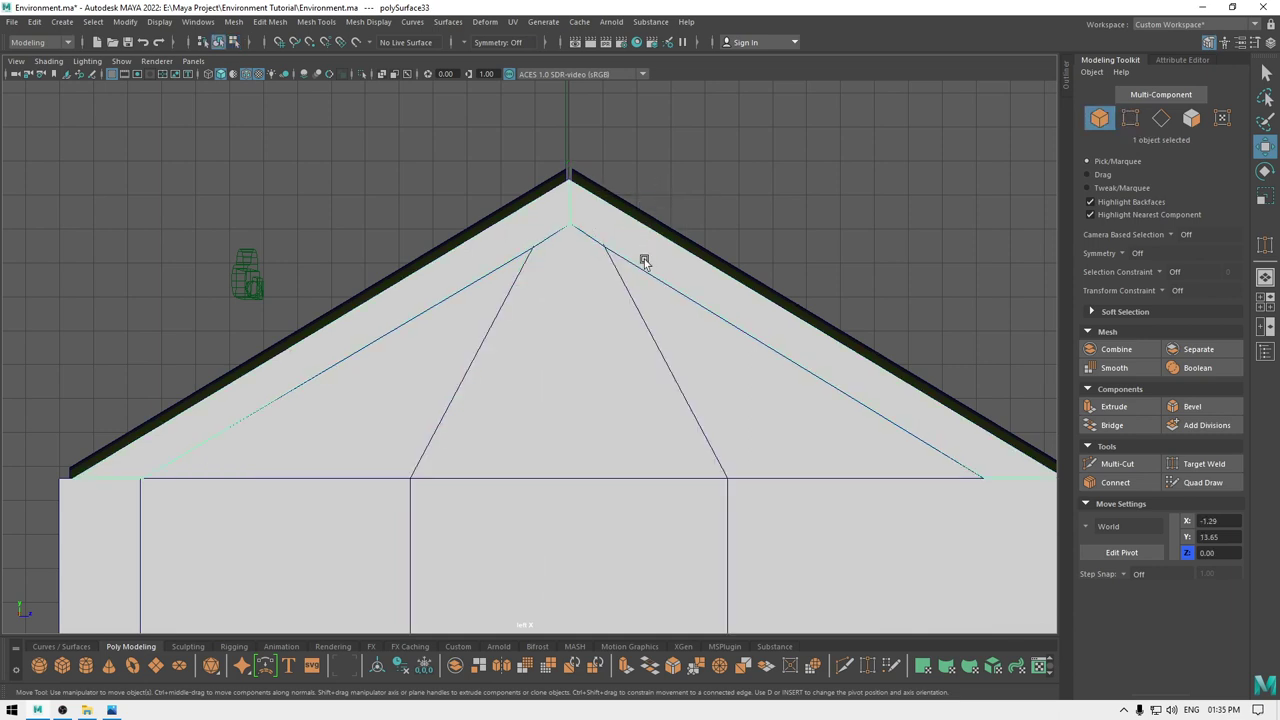
{"action": "key", "text": "F9"}
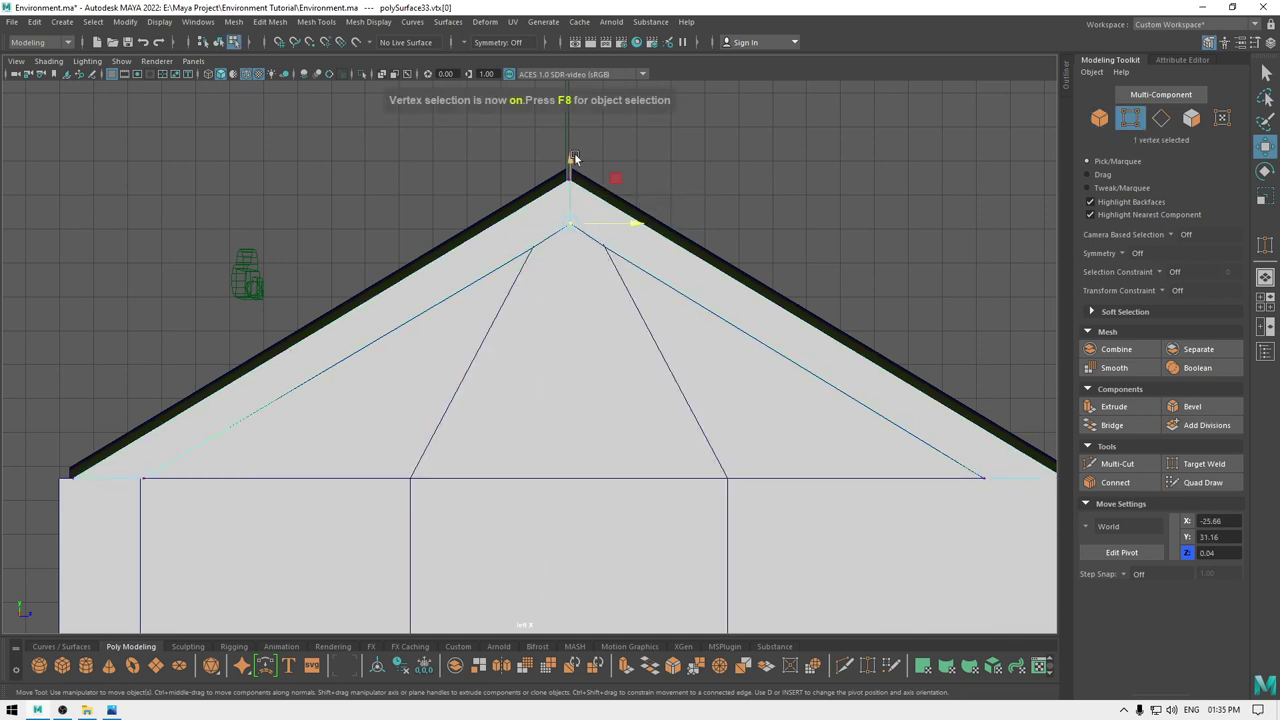
{"action": "left_click_drag", "start_coordinate": [571, 162], "coordinate": [571, 165]}
{"action": "key", "text": "space"}
{"action": "left_click_drag", "start_coordinate": [570, 164], "coordinate": [563, 114]}
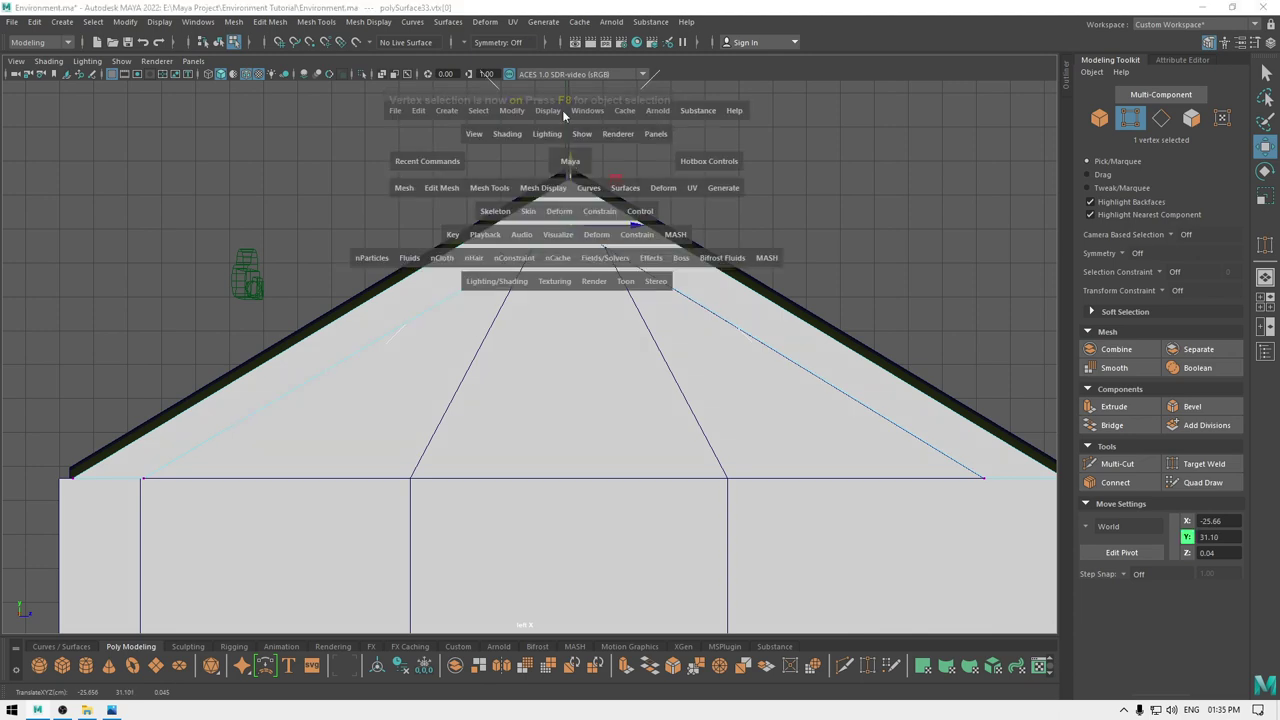
- Extrude the gable strip with a thickness of 0.3
{"action": "left_click_drag", "start_coordinate": [597, 262], "coordinate": [667, 277], "text": "alt"}
{"action": "right_click_drag", "start_coordinate": [667, 275], "coordinate": [748, 248]}
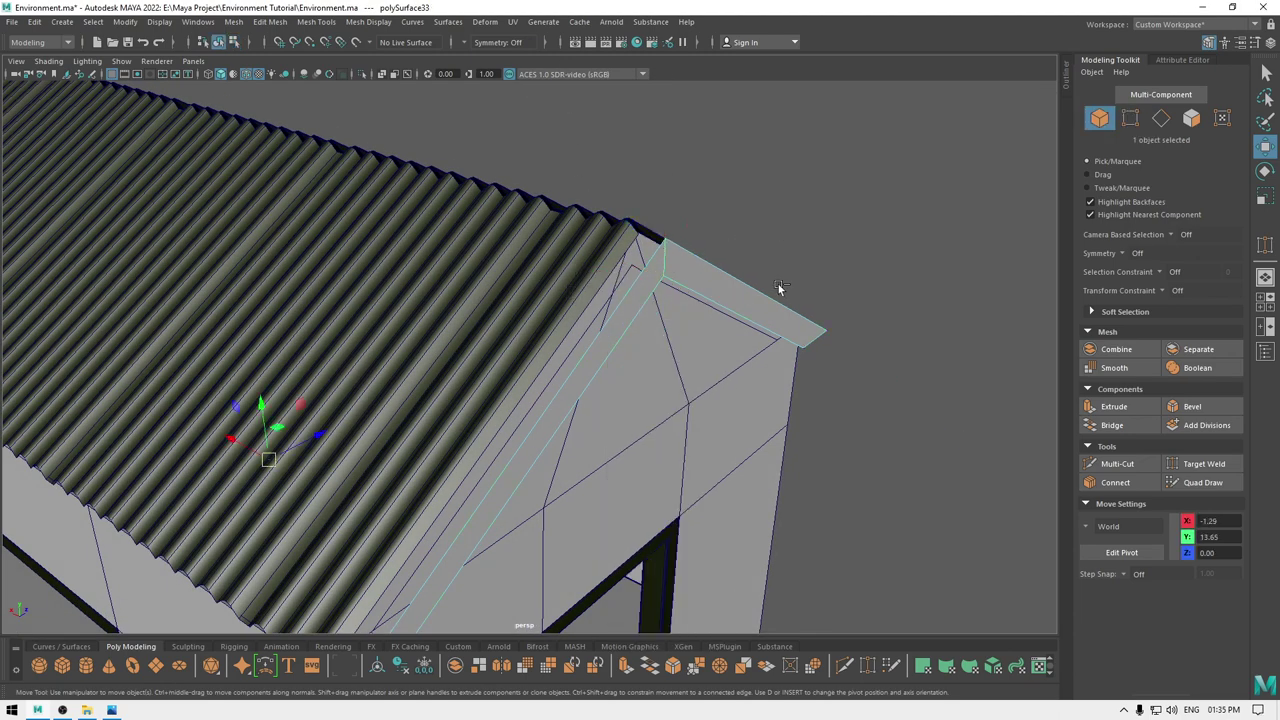
{"action": "key", "text": "ctrl+e"}
{"action": "left_click_drag", "start_coordinate": [861, 143], "coordinate": [863, 143]}
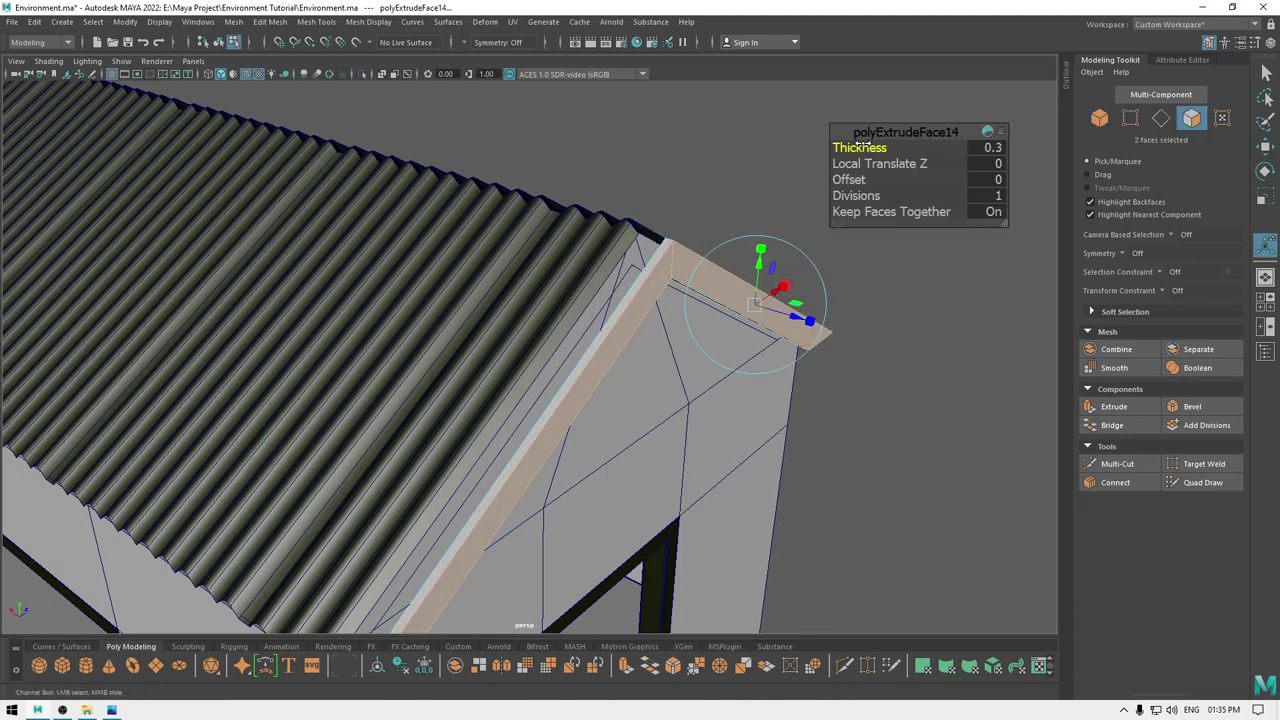
- Finish the extrusion, return to object mode and center the gable strip's pivot
{"action": "scroll", "coordinate": [597, 143], "scroll_direction": "down", "scroll_amount": 3}
{"action": "left_click_drag", "start_coordinate": [597, 143], "coordinate": [645, 122], "text": "alt"}
{"action": "key", "text": "w"}
{"action": "right_click_drag", "start_coordinate": [696, 191], "coordinate": [770, 160]}
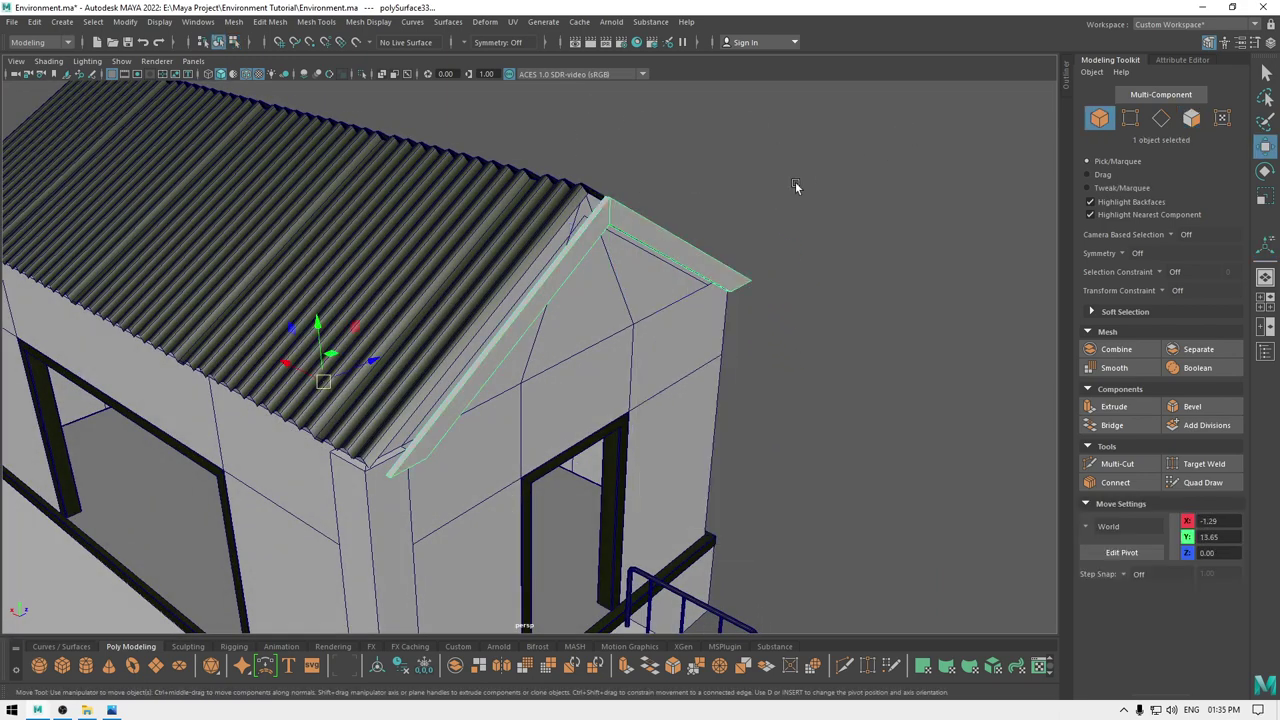
{"action": "key", "text": "space"}
{"action": "left_click", "coordinate": [529, 177]}
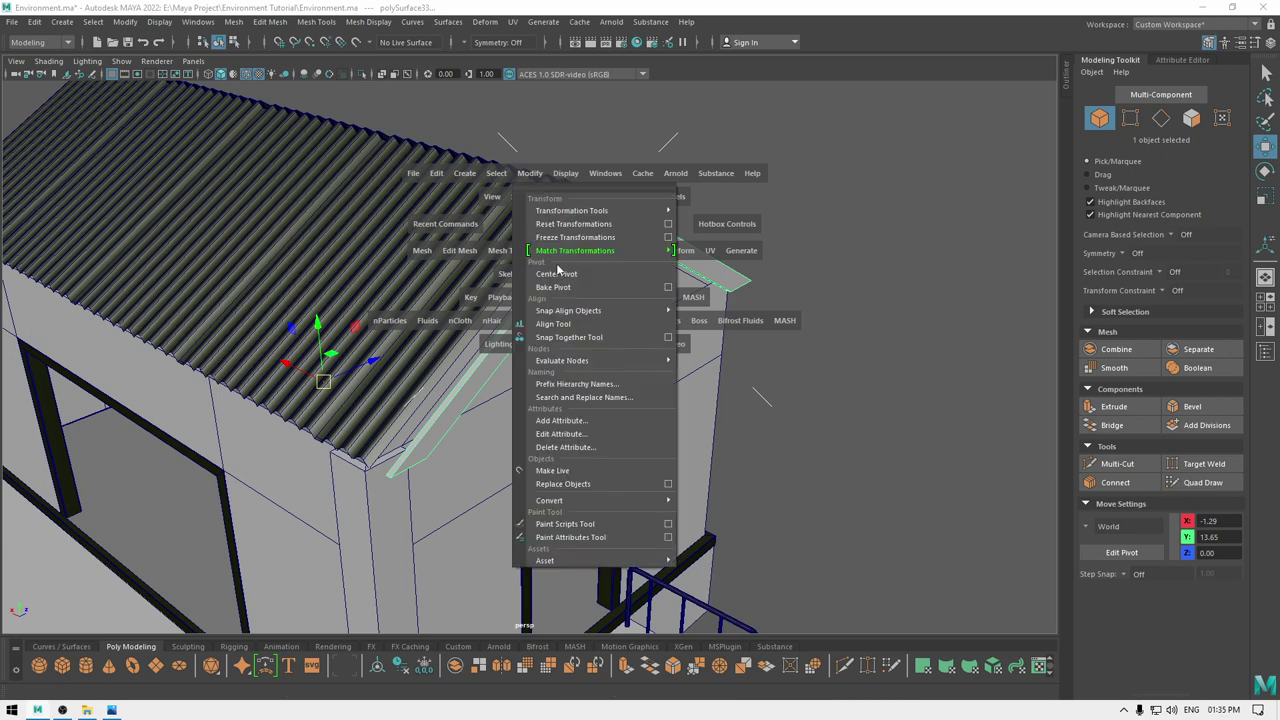
{"action": "left_click", "coordinate": [561, 275]}
- Scale the gable strip thicker along X and shift it along X against the end of the roof
{"action": "left_click_drag", "start_coordinate": [551, 267], "coordinate": [531, 265]}
{"action": "middle_click_drag", "start_coordinate": [532, 265], "coordinate": [533, 265]}
{"action": "left_click_drag", "start_coordinate": [592, 292], "coordinate": [636, 296], "text": "alt"}
{"action": "key", "text": "r"}
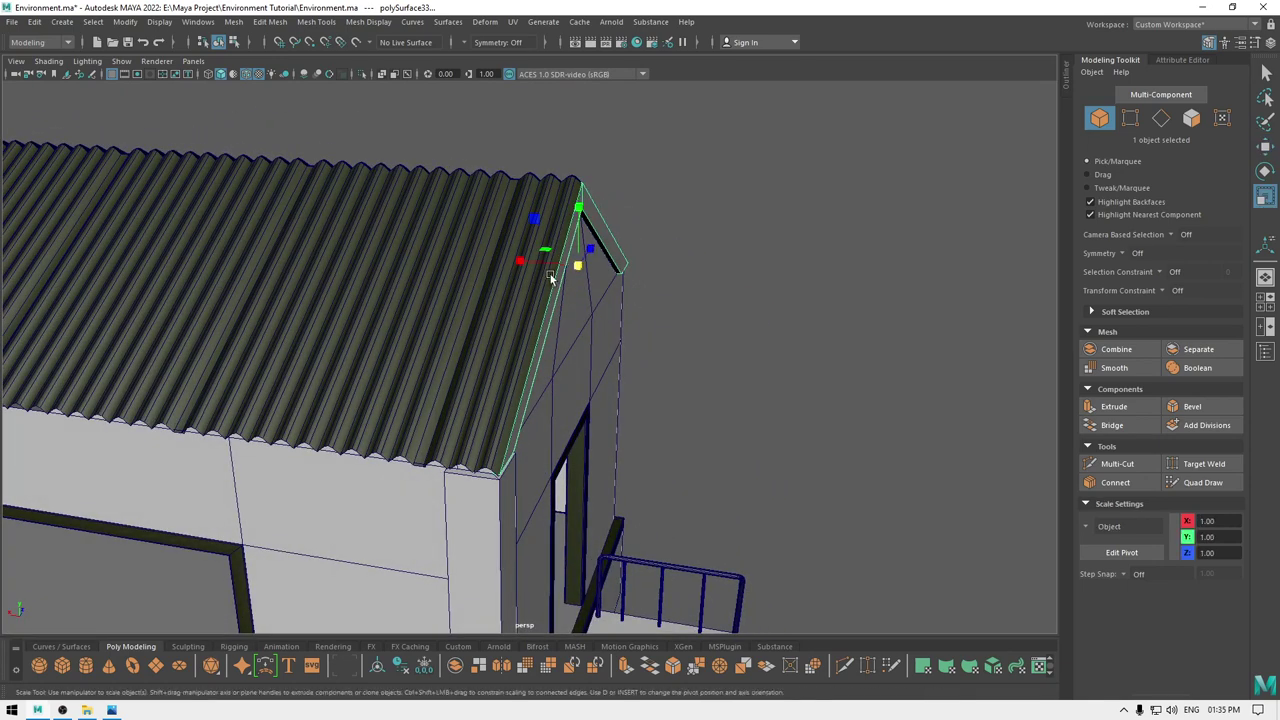
{"action": "left_click_drag", "start_coordinate": [514, 262], "coordinate": [517, 262]}
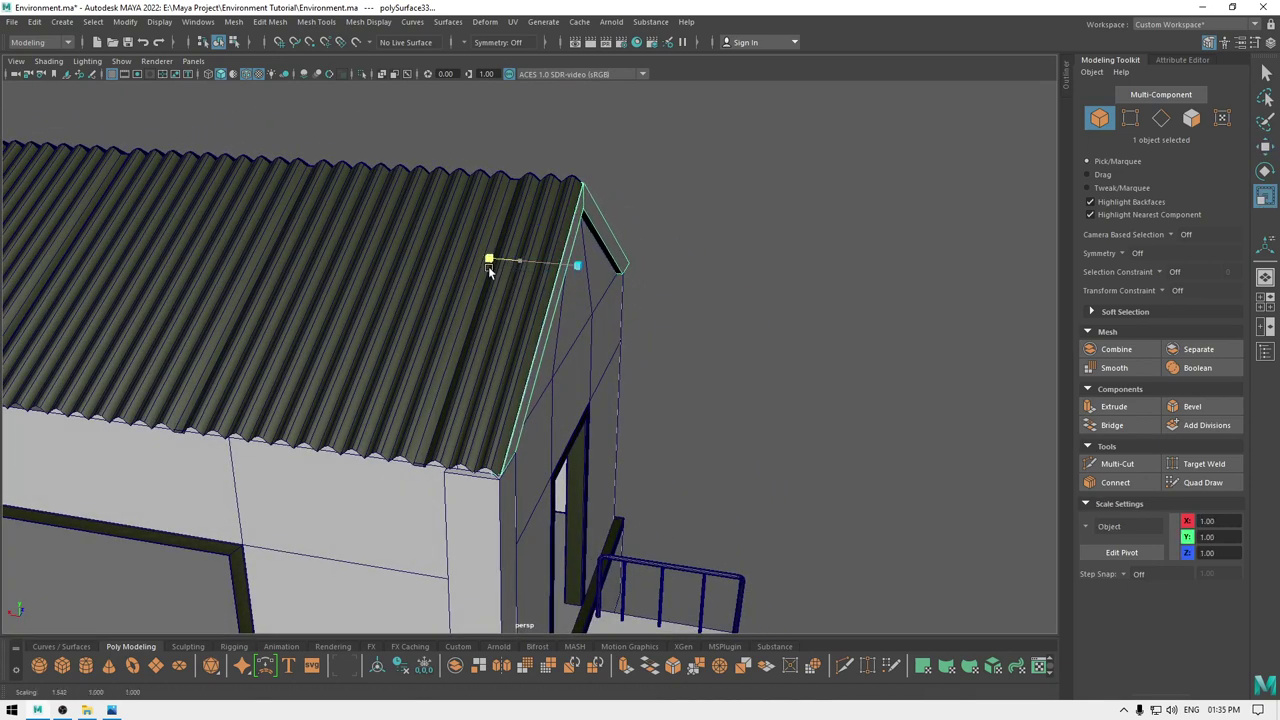
{"action": "key", "text": "w"}
{"action": "left_click_drag", "start_coordinate": [520, 260], "coordinate": [523, 263]}
- Align the gable strip with the roof end in the front view by moving it to -24.62 in X, and deselect it in perspective
{"action": "left_click_drag", "start_coordinate": [584, 295], "coordinate": [511, 254], "text": "alt"}
{"action": "key", "text": "space"}
{"action": "key", "text": "space"}
{"action": "right_click_drag", "start_coordinate": [528, 290], "coordinate": [523, 261], "text": "alt"}
{"action": "key", "text": "space"}
{"action": "left_click_drag", "start_coordinate": [523, 261], "coordinate": [526, 290]}
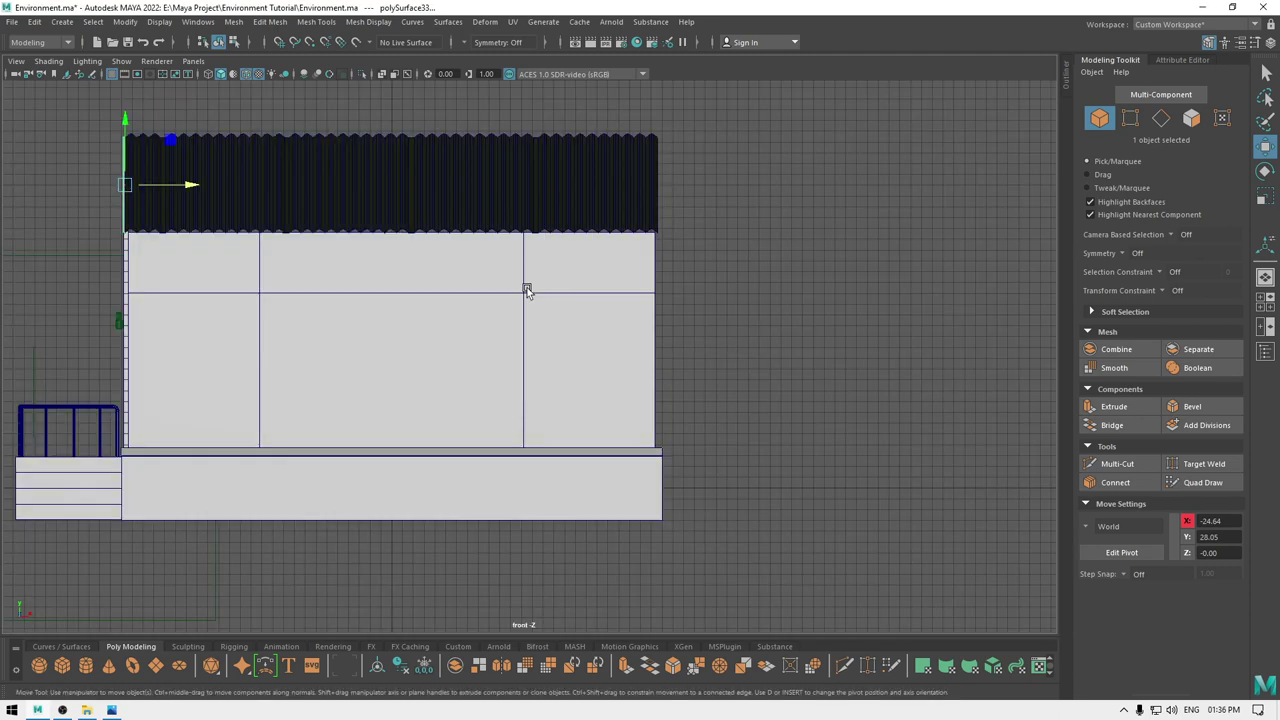
{"action": "middle_click_drag", "start_coordinate": [320, 320], "coordinate": [600, 400], "text": "alt"}
{"action": "right_click_drag", "start_coordinate": [600, 400], "coordinate": [610, 590], "text": "alt"}
{"action": "middle_click_drag", "start_coordinate": [531, 341], "coordinate": [640, 415], "text": "alt"}
{"action": "right_click_drag", "start_coordinate": [640, 415], "coordinate": [660, 465], "text": "alt"}
{"action": "middle_click_drag", "start_coordinate": [470, 140], "coordinate": [601, 340], "text": "alt"}
{"action": "right_click_drag", "start_coordinate": [601, 340], "coordinate": [655, 326], "text": "alt"}
{"action": "middle_click_drag", "start_coordinate": [634, 115], "coordinate": [650, 40], "text": "alt"}
{"action": "right_click_drag", "start_coordinate": [690, 320], "coordinate": [728, 361], "text": "alt"}
{"action": "mouse_move", "coordinate": [728, 361]}
{"action": "middle_mouse_down"}
{"action": "mouse_move", "coordinate": [636, 378]}
{"action": "mouse_move", "coordinate": [735, 402]}
{"action": "mouse_move", "coordinate": [695, 407]}
{"action": "mouse_move", "coordinate": [712, 361]}
{"action": "mouse_move", "coordinate": [732, 364]}
{"action": "middle_mouse_up"}
{"action": "key", "text": "4"}
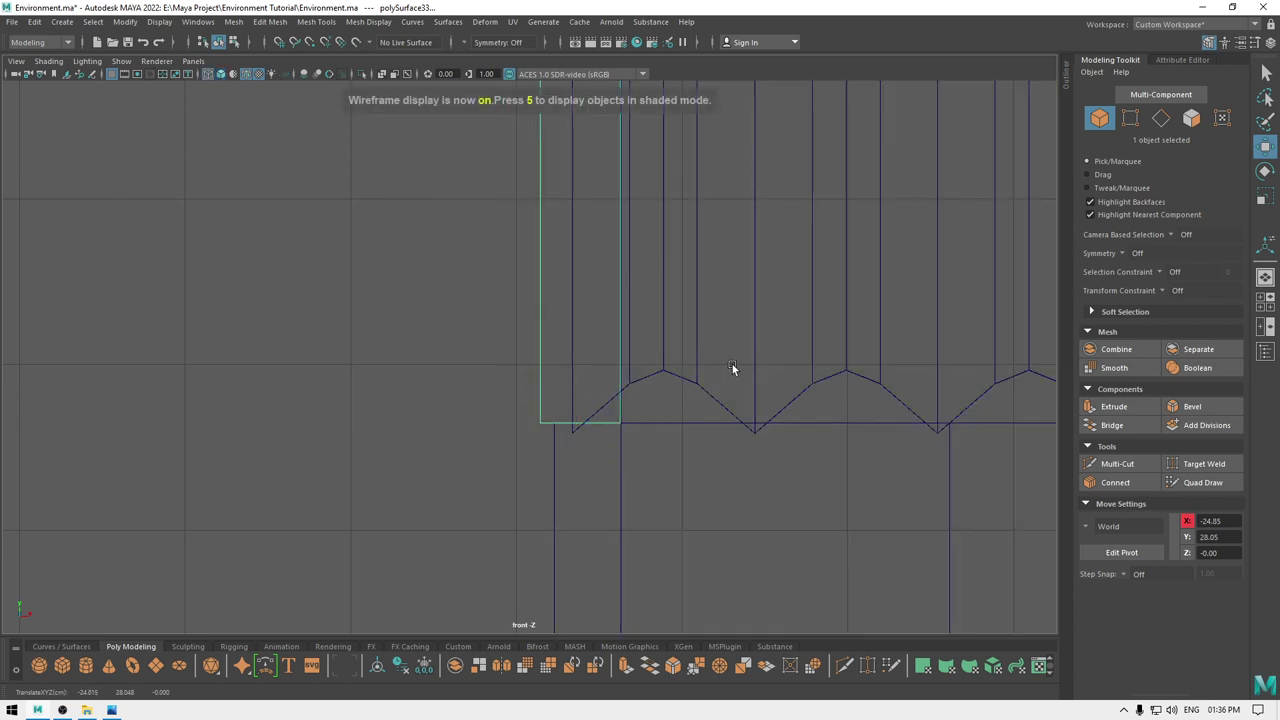
{"action": "key", "text": "6"}
{"action": "key", "text": "space"}
{"action": "key", "text": "space"}
{"action": "left_click_drag", "start_coordinate": [722, 409], "coordinate": [725, 386]}
{"action": "left_click_drag", "start_coordinate": [700, 434], "coordinate": [914, 417], "text": "alt"}
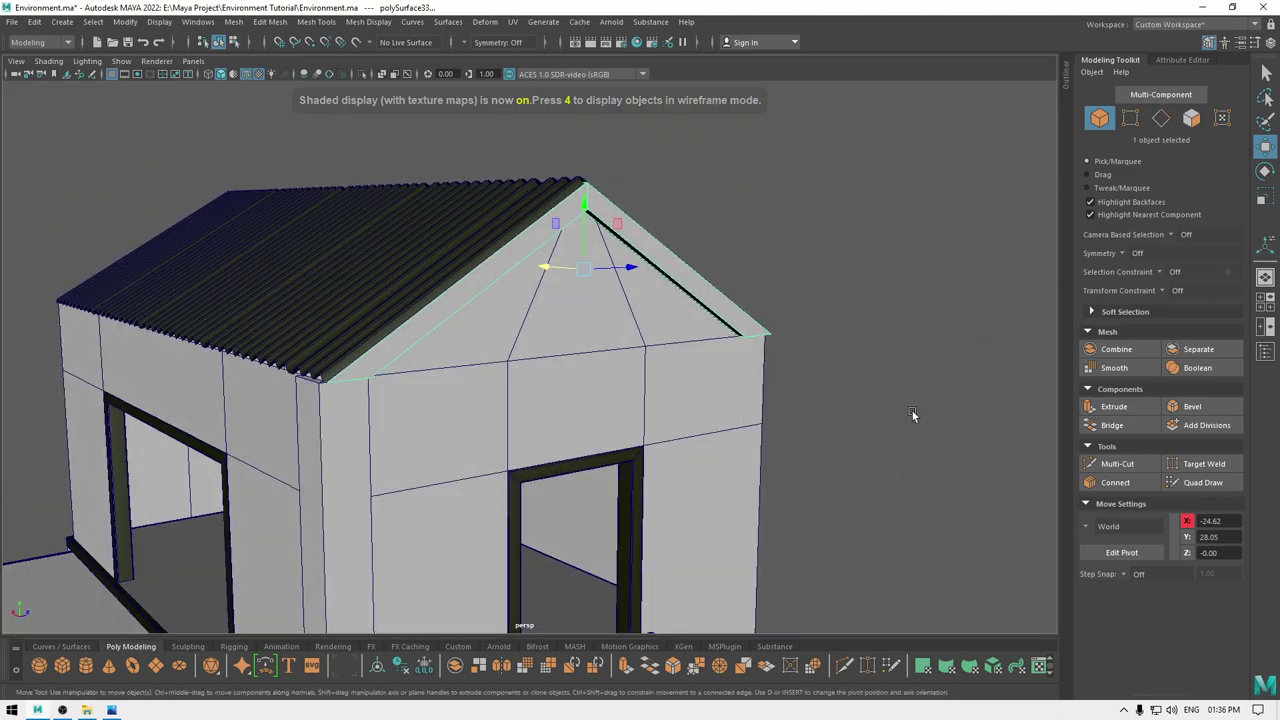
{"action": "left_click", "coordinate": [914, 417]}
- Bevel the edges at the gable strip's peak with a fraction of 0.01 and return to object mode
{"action": "right_click_drag", "start_coordinate": [910, 412], "coordinate": [799, 343], "text": "alt"}
{"action": "left_click_drag", "start_coordinate": [803, 331], "coordinate": [708, 355], "text": "alt"}
{"action": "middle_click_drag", "start_coordinate": [541, 313], "coordinate": [551, 283], "text": "alt"}
{"action": "left_click_drag", "start_coordinate": [551, 283], "coordinate": [562, 395], "text": "alt"}
{"action": "right_click_drag", "start_coordinate": [562, 395], "coordinate": [597, 468], "text": "alt"}
{"action": "left_click_drag", "start_coordinate": [597, 468], "coordinate": [540, 439], "text": "alt"}
{"action": "left_click_drag", "start_coordinate": [503, 280], "coordinate": [498, 269], "text": "alt"}
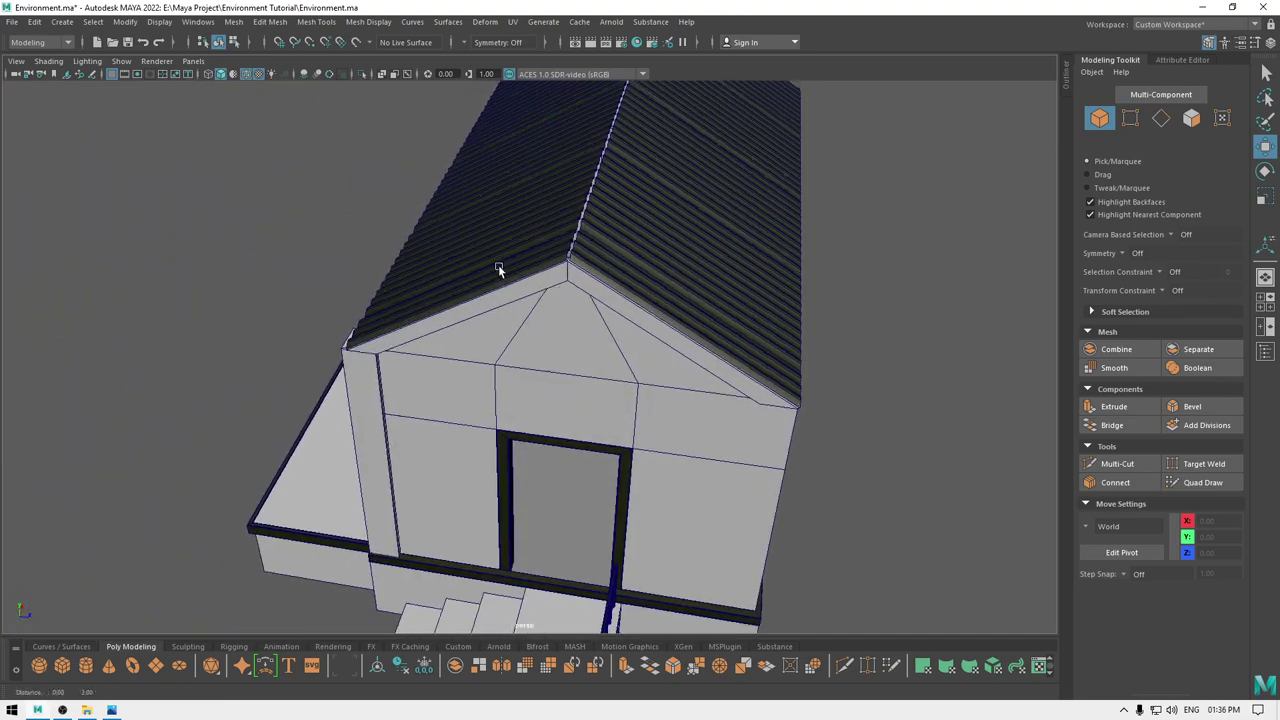
{"action": "right_click_drag", "start_coordinate": [498, 269], "coordinate": [620, 275], "text": "alt"}
{"action": "middle_click_drag", "start_coordinate": [620, 275], "coordinate": [633, 418], "text": "alt"}
{"action": "left_click_drag", "start_coordinate": [633, 418], "coordinate": [653, 298], "text": "alt"}
{"action": "right_click", "coordinate": [660, 311]}
{"action": "right_click_drag", "start_coordinate": [653, 278], "coordinate": [677, 313]}
{"action": "double_click", "coordinate": [647, 306]}
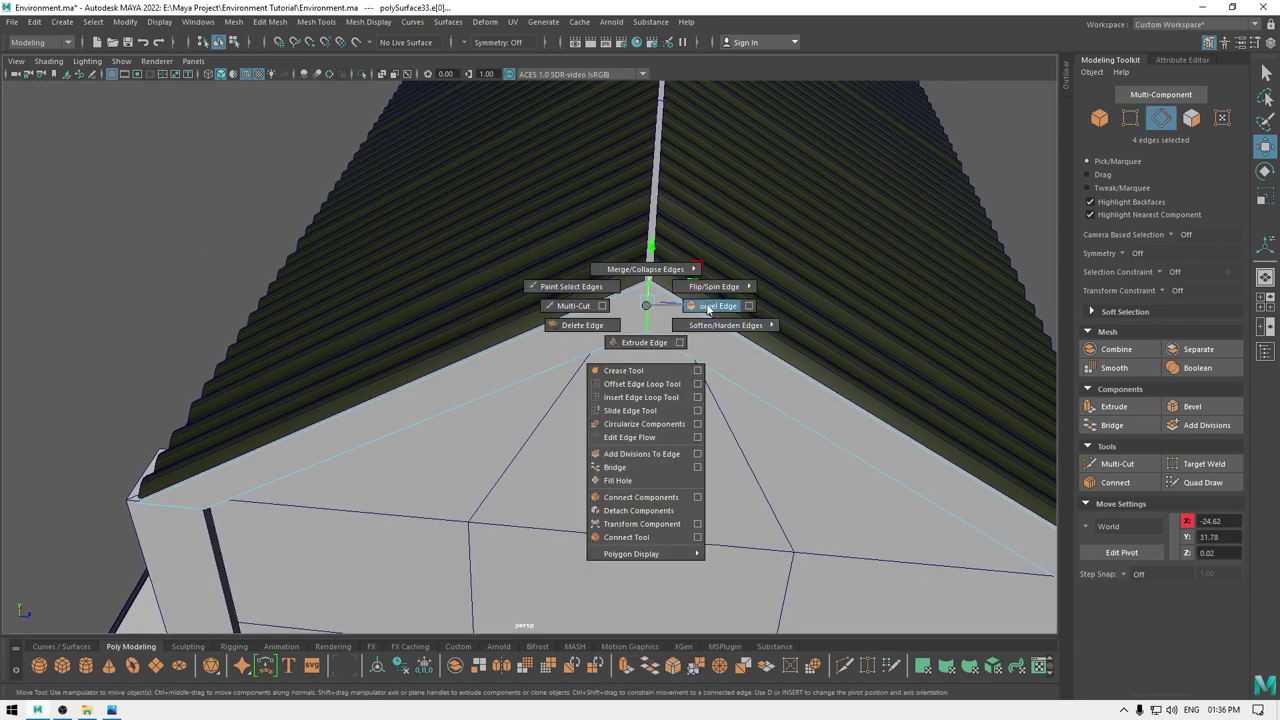
{"action": "left_click", "coordinate": [708, 308]}
{"action": "left_click_drag", "start_coordinate": [851, 147], "coordinate": [844, 148]}
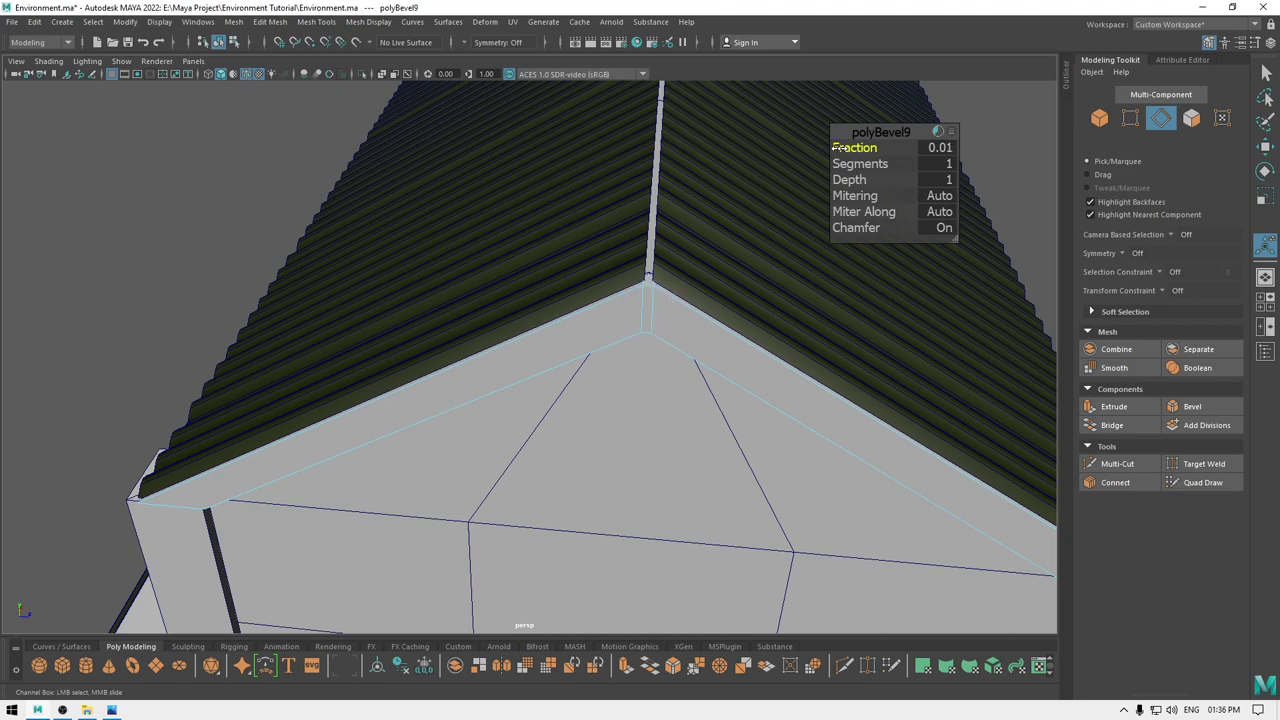
{"action": "key", "text": "w"}
{"action": "right_click_drag", "start_coordinate": [663, 304], "coordinate": [724, 274]}
- Duplicate the gable strip and move the copy along X to the opposite end of the roof
{"action": "scroll", "coordinate": [600, 123], "scroll_direction": "down", "scroll_amount": 5}
{"action": "left_click_drag", "start_coordinate": [600, 123], "coordinate": [502, 208], "text": "alt"}
{"action": "key", "text": "ctrl+d"}
{"action": "left_click_drag", "start_coordinate": [523, 341], "coordinate": [408, 322], "text": "alt"}
{"action": "left_click_drag", "start_coordinate": [326, 340], "coordinate": [849, 141]}
{"action": "left_click_drag", "start_coordinate": [986, 97], "coordinate": [419, 172]}
{"action": "left_click_drag", "start_coordinate": [615, 229], "coordinate": [585, 260]}
{"action": "key", "text": "space"}
- Fine-tune the duplicated strip's position against the far gable, at about 24.6 in X
{"action": "key", "text": "f"}
{"action": "right_click_drag", "start_coordinate": [603, 299], "coordinate": [617, 359], "text": "alt"}
{"action": "middle_click_drag", "start_coordinate": [617, 359], "coordinate": [636, 278], "text": "alt"}
{"action": "key", "text": "4"}
{"action": "mouse_move", "coordinate": [614, 275]}
{"action": "left_mouse_down"}
{"action": "mouse_move", "coordinate": [572, 279]}
{"action": "mouse_move", "coordinate": [566, 250]}
{"action": "mouse_move", "coordinate": [476, 206]}
{"action": "mouse_move", "coordinate": [340, 190]}
{"action": "mouse_move", "coordinate": [334, 203]}
{"action": "left_mouse_up"}
{"action": "key", "text": "space"}
{"action": "key", "text": "6"}
{"action": "right_click_drag", "start_coordinate": [334, 203], "coordinate": [646, 200], "text": "alt"}
{"action": "middle_click_drag", "start_coordinate": [646, 200], "coordinate": [386, 397], "text": "alt"}
{"action": "right_click_drag", "start_coordinate": [386, 397], "coordinate": [387, 250], "text": "alt"}
{"action": "middle_click_drag", "start_coordinate": [450, 229], "coordinate": [454, 229]}
{"action": "key", "text": "ctrl+z"}
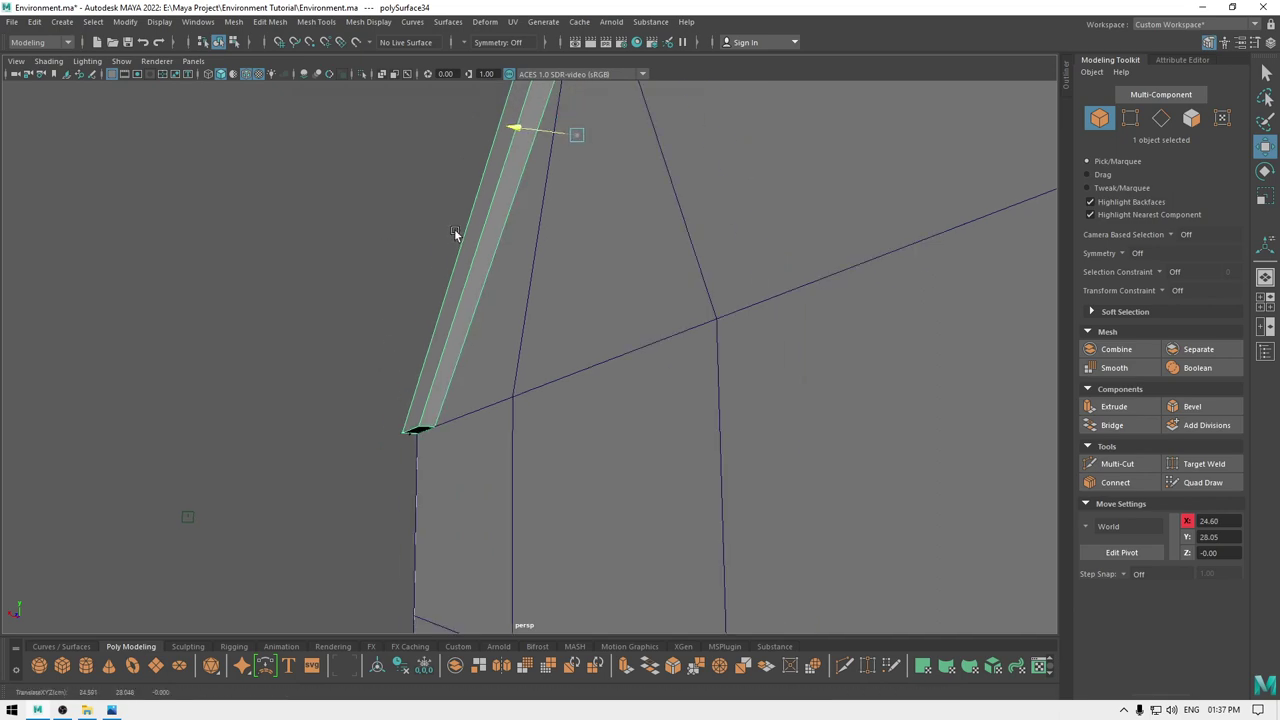
- Combine the two gable strips into one mesh and hide all unselected objects
{"action": "right_click_drag", "start_coordinate": [456, 231], "coordinate": [432, 188], "text": "alt"}
{"action": "left_click_drag", "start_coordinate": [432, 188], "coordinate": [820, 182], "text": "alt"}
{"action": "left_click_drag", "start_coordinate": [500, 226], "coordinate": [365, 383], "text": "alt"}
{"action": "left_click", "coordinate": [328, 368], "text": "shift"}
{"action": "right_click_drag", "start_coordinate": [328, 352], "coordinate": [316, 638], "text": "shift"}
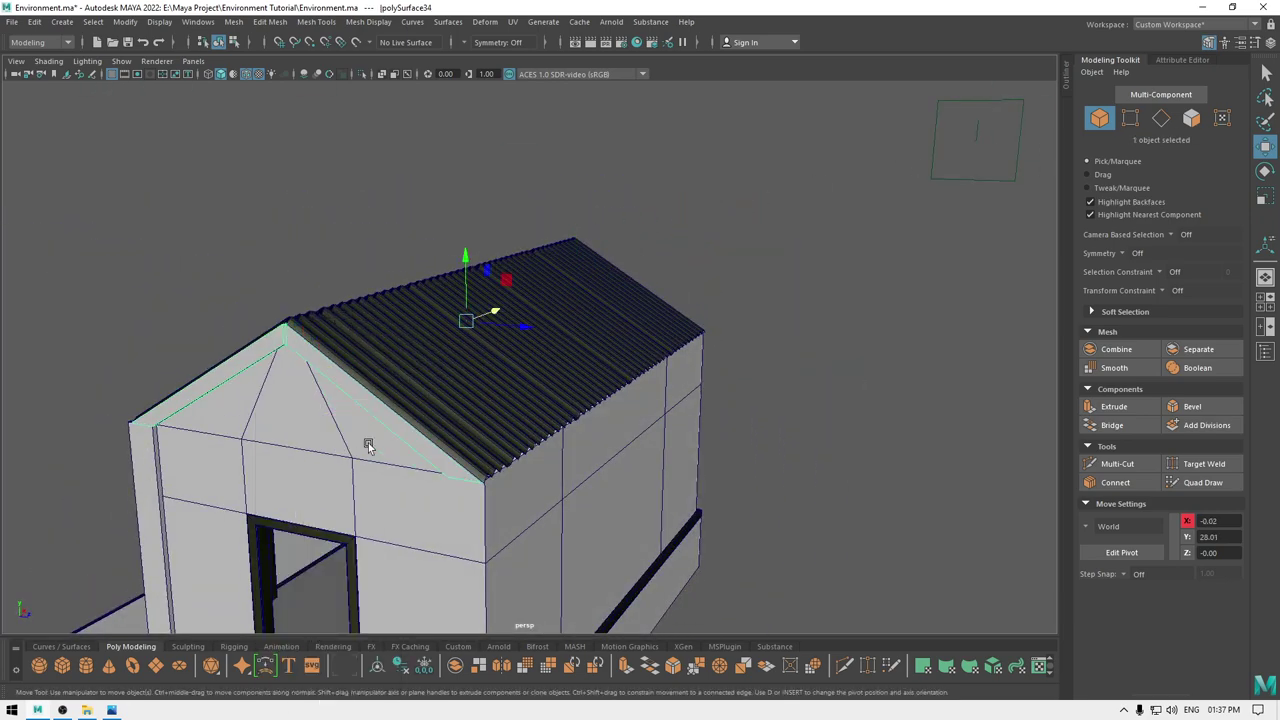
{"action": "left_click_drag", "start_coordinate": [460, 284], "coordinate": [228, 238], "text": "alt"}
{"action": "key", "text": "alt+h"}
- Bridge the inner peak faces of both gable strips to form a ridge beam, and return to object mode
{"action": "right_click_drag", "start_coordinate": [226, 238], "coordinate": [226, 239]}
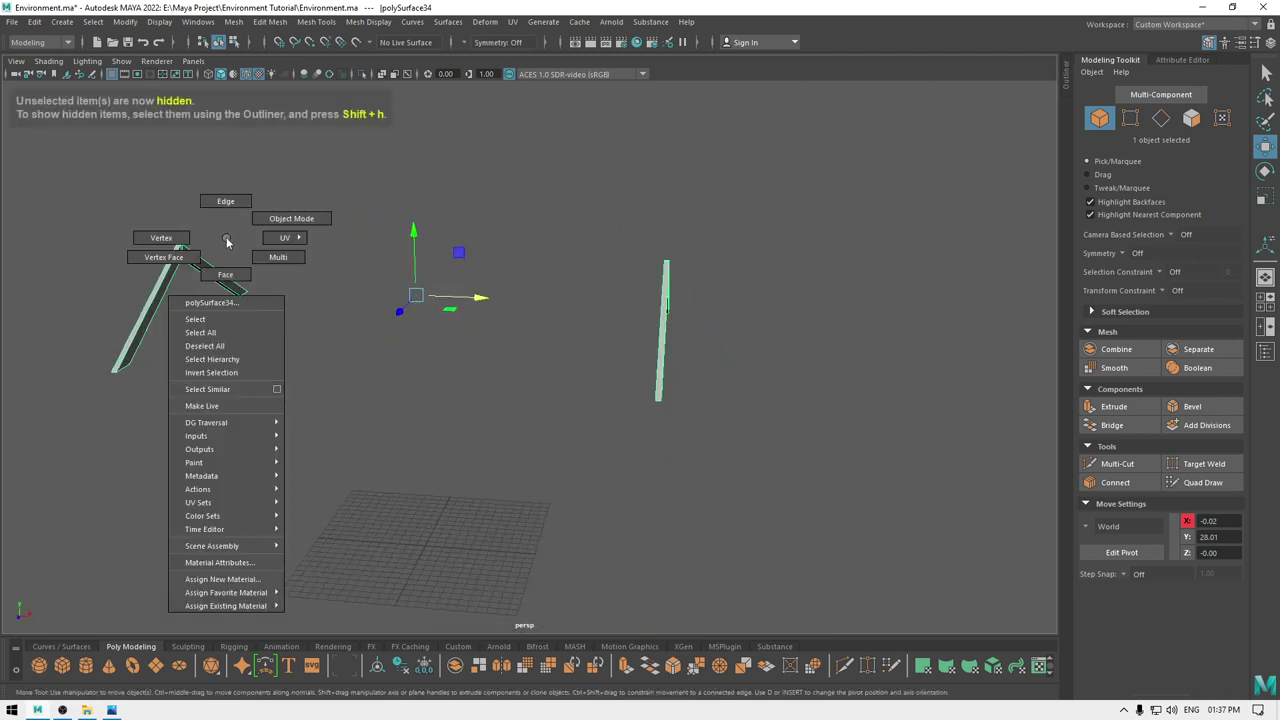
{"action": "left_click", "coordinate": [227, 275]}
{"action": "left_click", "coordinate": [181, 251]}
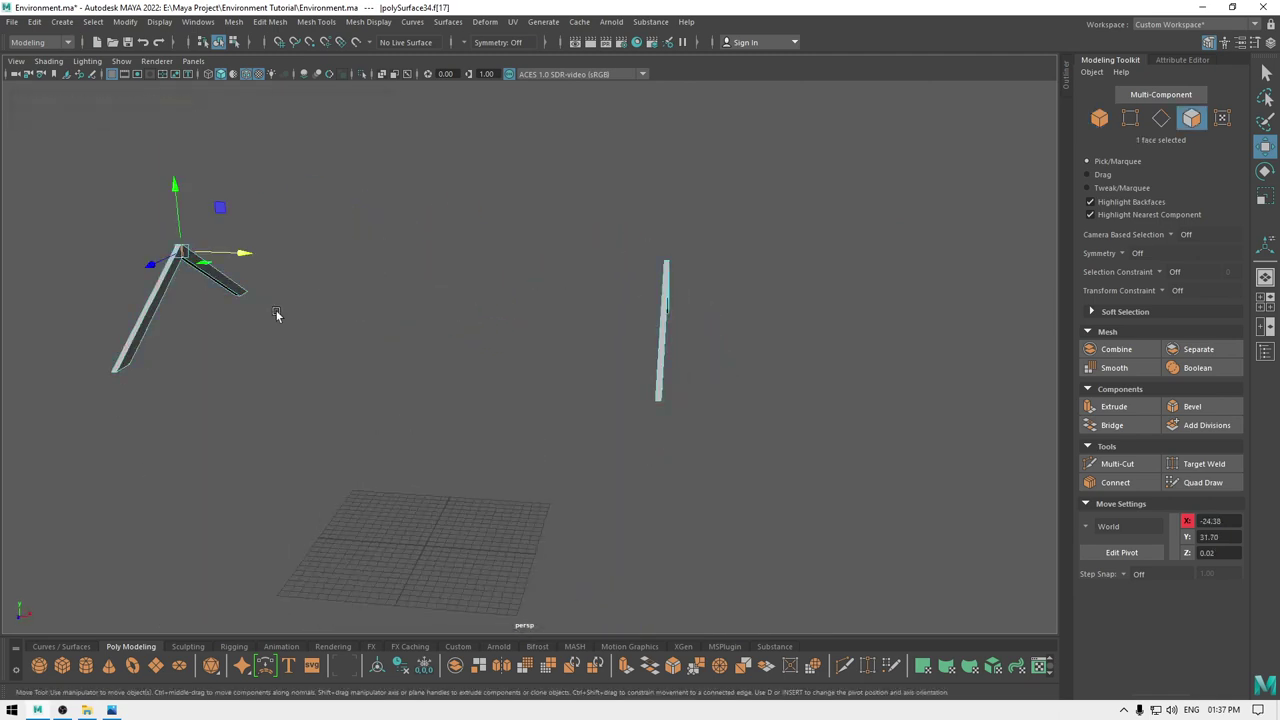
{"action": "left_click_drag", "start_coordinate": [278, 314], "coordinate": [561, 274], "text": "alt"}
{"action": "right_click", "coordinate": [656, 168], "text": "shift"}
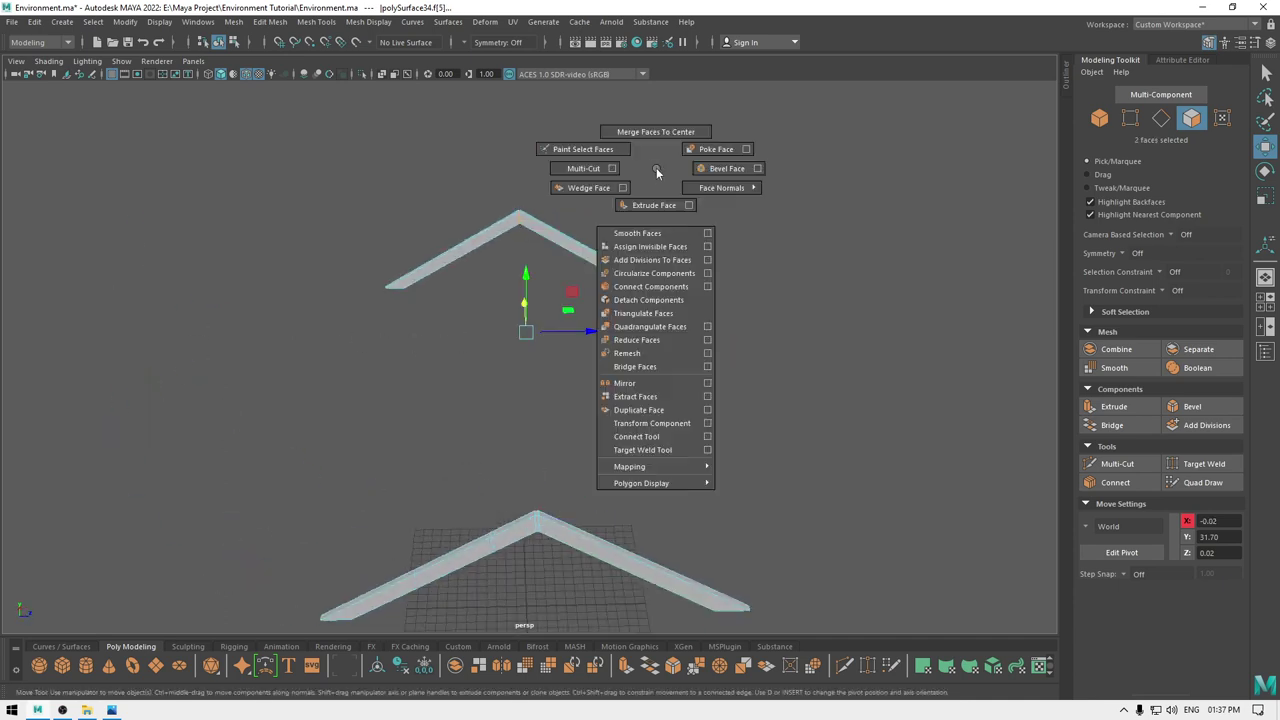
{"action": "left_click", "coordinate": [638, 371]}
{"action": "left_click_drag", "start_coordinate": [620, 320], "coordinate": [554, 322], "text": "alt"}
{"action": "right_click_drag", "start_coordinate": [586, 323], "coordinate": [696, 286]}
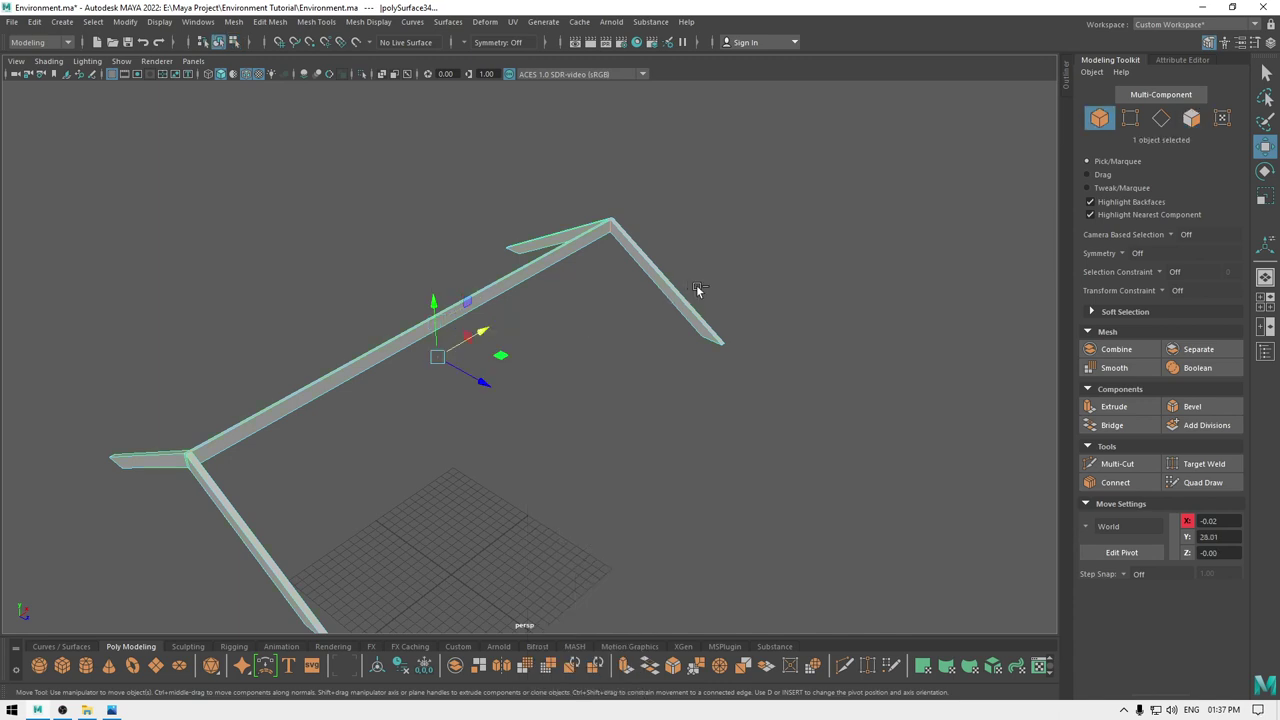
{"action": "left_click_drag", "start_coordinate": [444, 350], "coordinate": [277, 331], "text": "alt"}
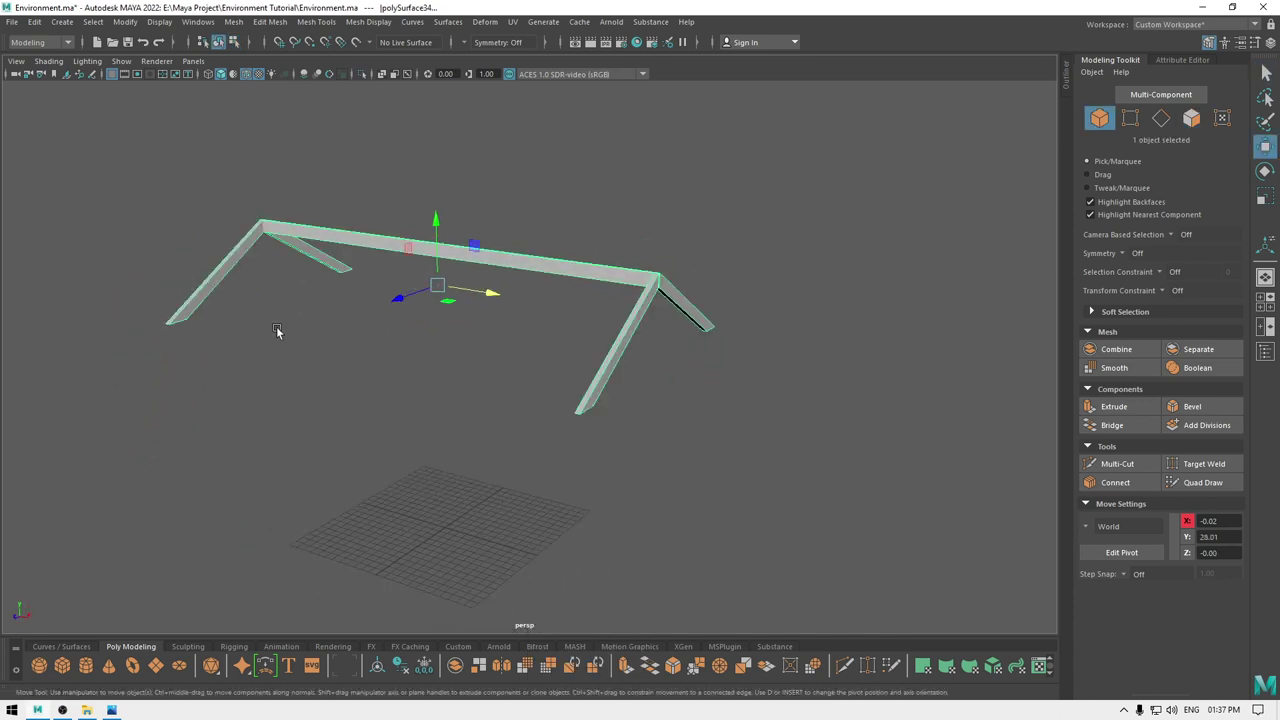
- Bevel all edges of the combined roof trim with 2 segments and a fraction of 0.34, returning to object mode
{"action": "middle_click_drag", "start_coordinate": [277, 331], "coordinate": [465, 365], "text": "alt"}
{"action": "right_click_drag", "start_coordinate": [465, 365], "coordinate": [465, 370]}
{"action": "right_click_drag", "start_coordinate": [451, 292], "coordinate": [451, 291]}
{"action": "left_click_drag", "start_coordinate": [210, 164], "coordinate": [1015, 558]}
{"action": "left_click_drag", "start_coordinate": [969, 498], "coordinate": [363, 377], "text": "alt"}
{"action": "scroll", "coordinate": [533, 450], "scroll_direction": "up", "scroll_amount": 1}
{"action": "right_click", "coordinate": [314, 329], "text": "shift"}
{"action": "right_click_drag", "start_coordinate": [314, 329], "coordinate": [366, 335], "text": "shift"}
{"action": "left_click_drag", "start_coordinate": [392, 346], "coordinate": [501, 409], "text": "alt"}
{"action": "scroll", "coordinate": [440, 500], "scroll_direction": "up", "scroll_amount": 4}
{"action": "left_click_drag", "start_coordinate": [391, 535], "coordinate": [510, 455], "text": "alt"}
{"action": "left_click_drag", "start_coordinate": [858, 163], "coordinate": [891, 162]}
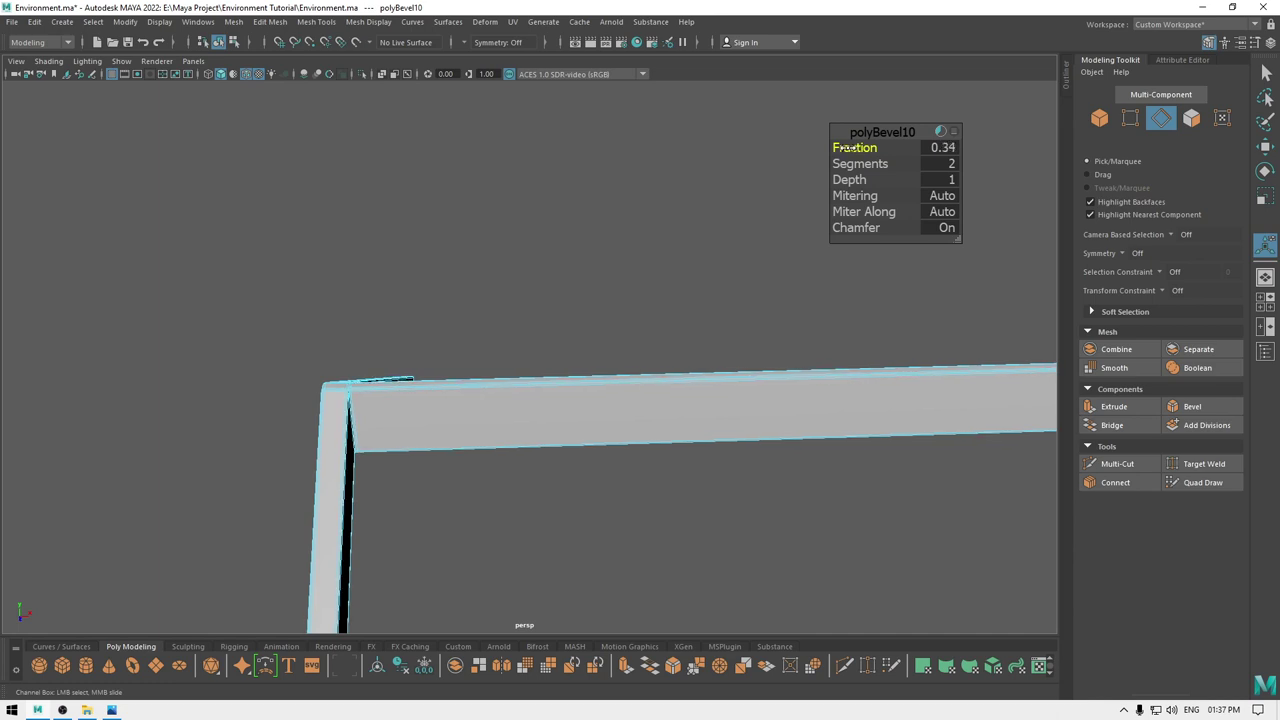
{"action": "left_click_drag", "start_coordinate": [620, 354], "coordinate": [705, 343], "text": "alt"}
{"action": "key", "text": "w"}
{"action": "right_click_drag", "start_coordinate": [700, 295], "coordinate": [864, 199]}
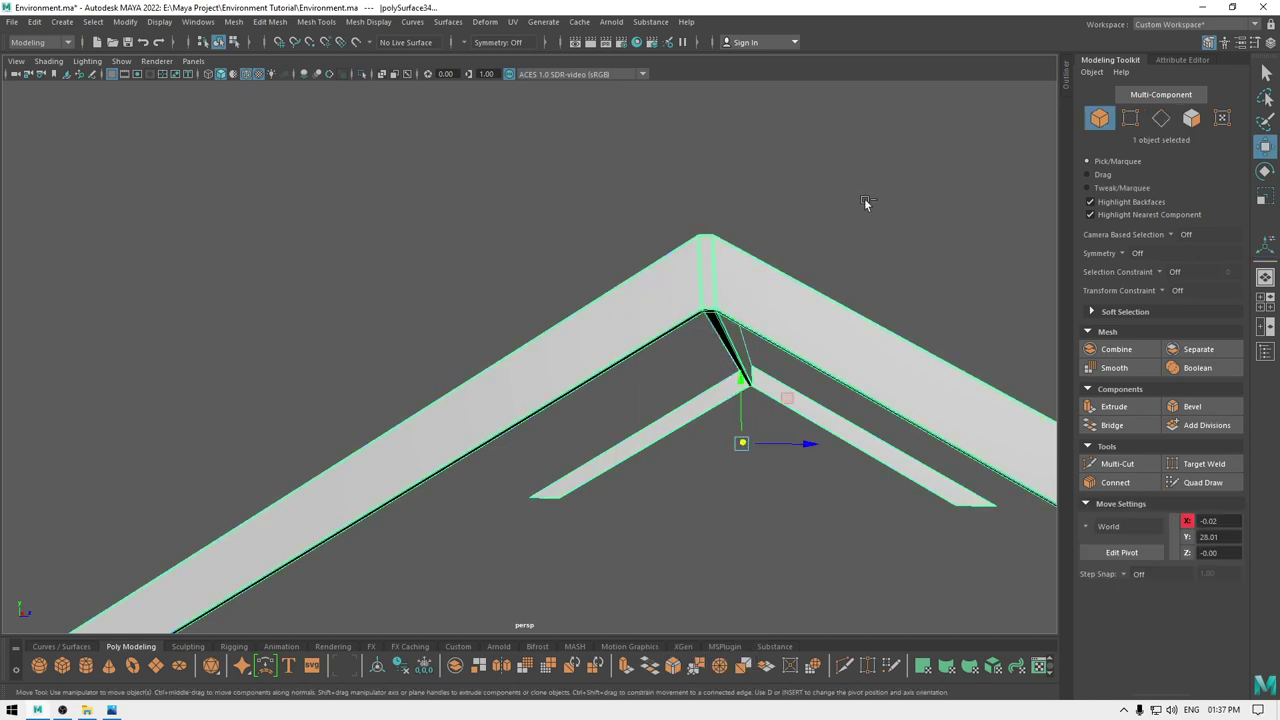
- Show the rest of the house again and start vertex editing of the roof trim in the front view
{"action": "key", "text": "ctrl+1"}
{"action": "scroll", "coordinate": [787, 283], "scroll_direction": "down", "scroll_amount": 3}
{"action": "left_click_drag", "start_coordinate": [787, 283], "coordinate": [655, 347], "text": "alt"}
{"action": "key", "text": "space"}
{"action": "left_click", "coordinate": [640, 310]}
{"action": "scroll", "coordinate": [640, 392], "scroll_direction": "down", "scroll_amount": 8}
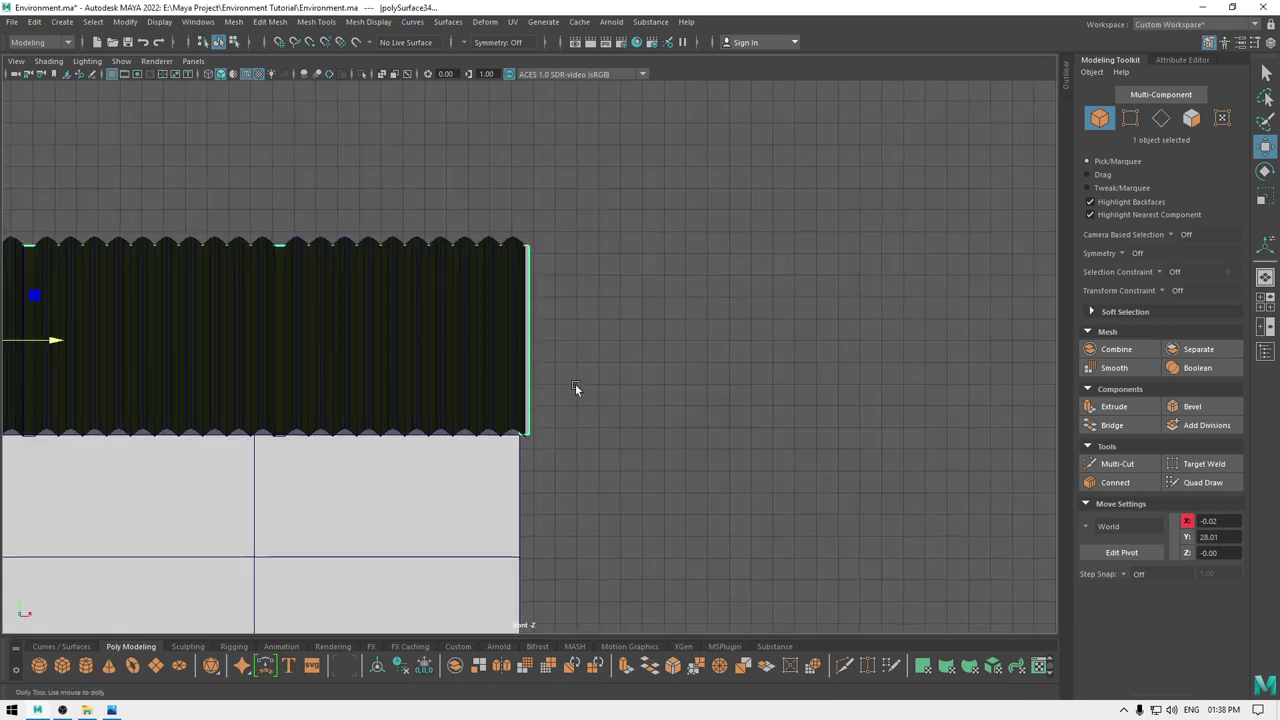
{"action": "middle_click_drag", "start_coordinate": [575, 385], "coordinate": [797, 408], "text": "alt"}
{"action": "right_click_drag", "start_coordinate": [772, 227], "coordinate": [697, 232]}
{"action": "scroll", "coordinate": [682, 244], "scroll_direction": "down", "scroll_amount": 2}
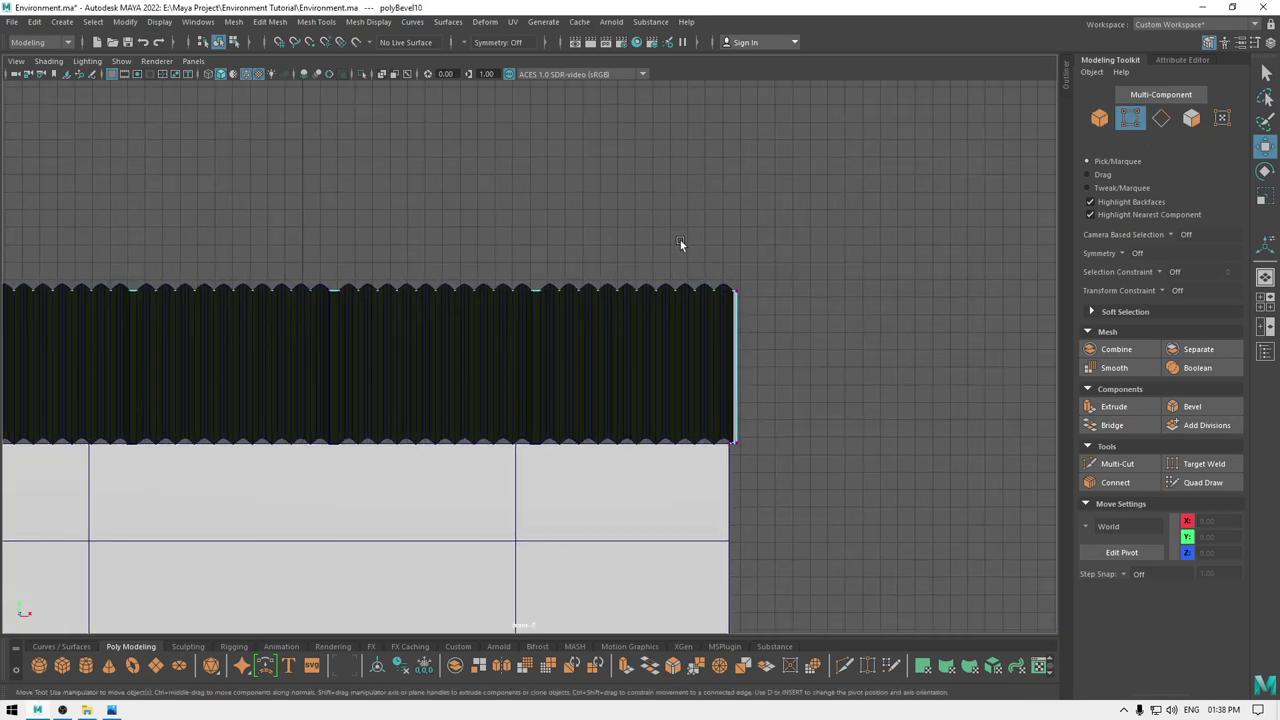
{"action": "middle_click_drag", "start_coordinate": [655, 350], "coordinate": [959, 335], "text": "alt"}
{"action": "scroll", "coordinate": [958, 332], "scroll_direction": "down", "scroll_amount": 1}
- Try to raise the roof trim's ridge vertices along Y, and undo the move
{"action": "left_click_drag", "start_coordinate": [171, 225], "coordinate": [1044, 330]}
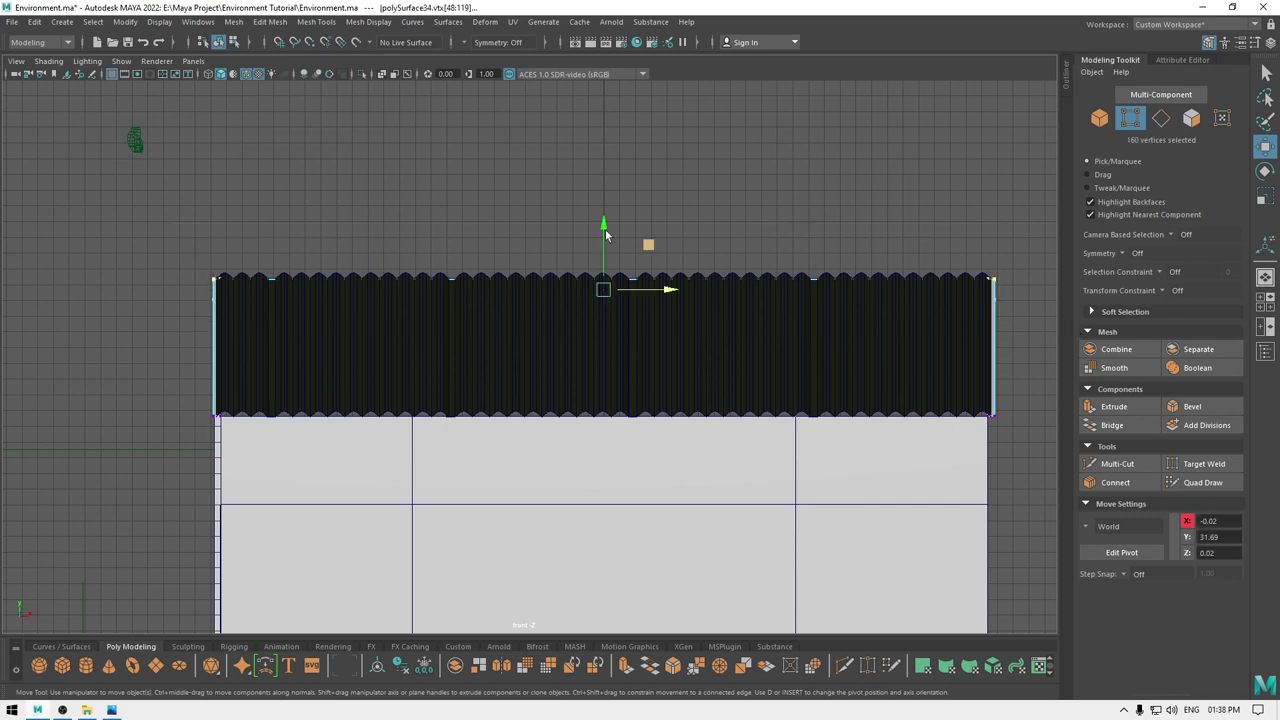
{"action": "left_click_drag", "start_coordinate": [600, 224], "coordinate": [602, 176]}
{"action": "key", "text": "space"}
{"action": "left_click_drag", "start_coordinate": [575, 246], "coordinate": [676, 274], "text": "alt"}
{"action": "key", "text": "ctrl+z"}
- Raise the roof trim's uppermost ridge vertices to 32.68 in Y, then return to object mode and deselect
{"action": "key", "text": "space"}
{"action": "left_click_drag", "start_coordinate": [167, 191], "coordinate": [1048, 295]}
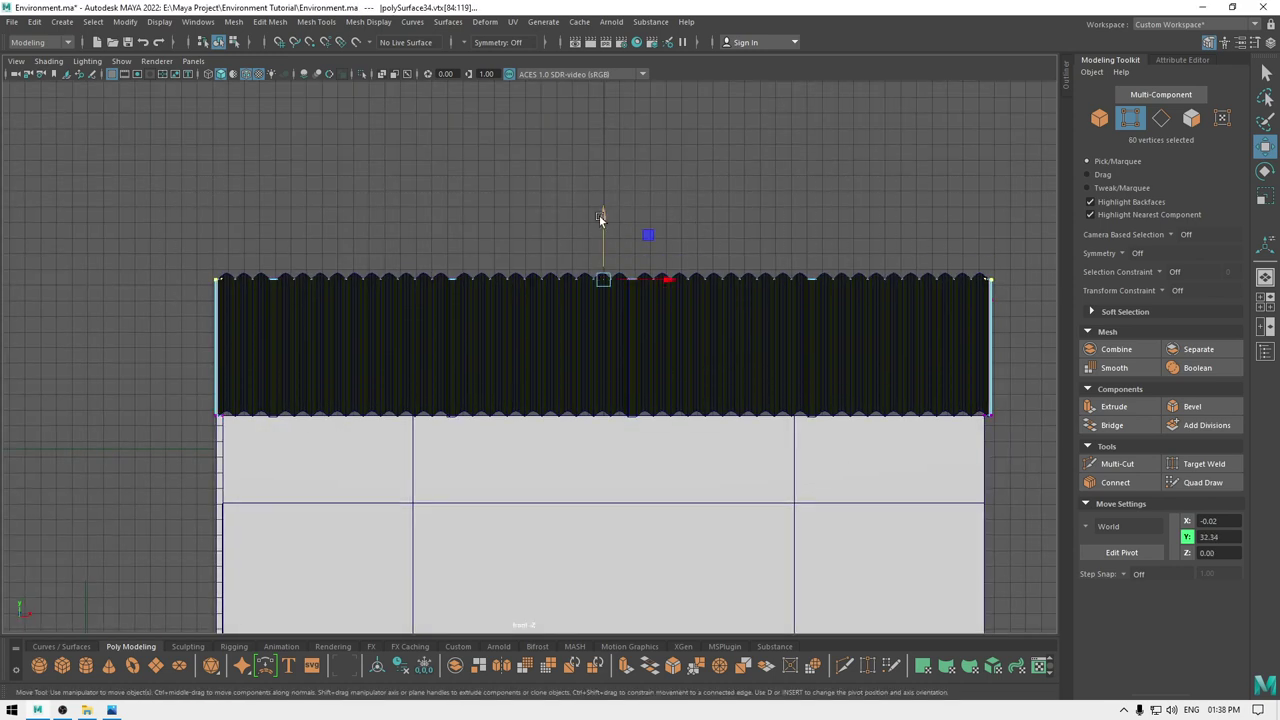
{"action": "left_click_drag", "start_coordinate": [600, 216], "coordinate": [598, 166]}
{"action": "left_click_drag", "start_coordinate": [614, 261], "coordinate": [485, 344], "text": "alt"}
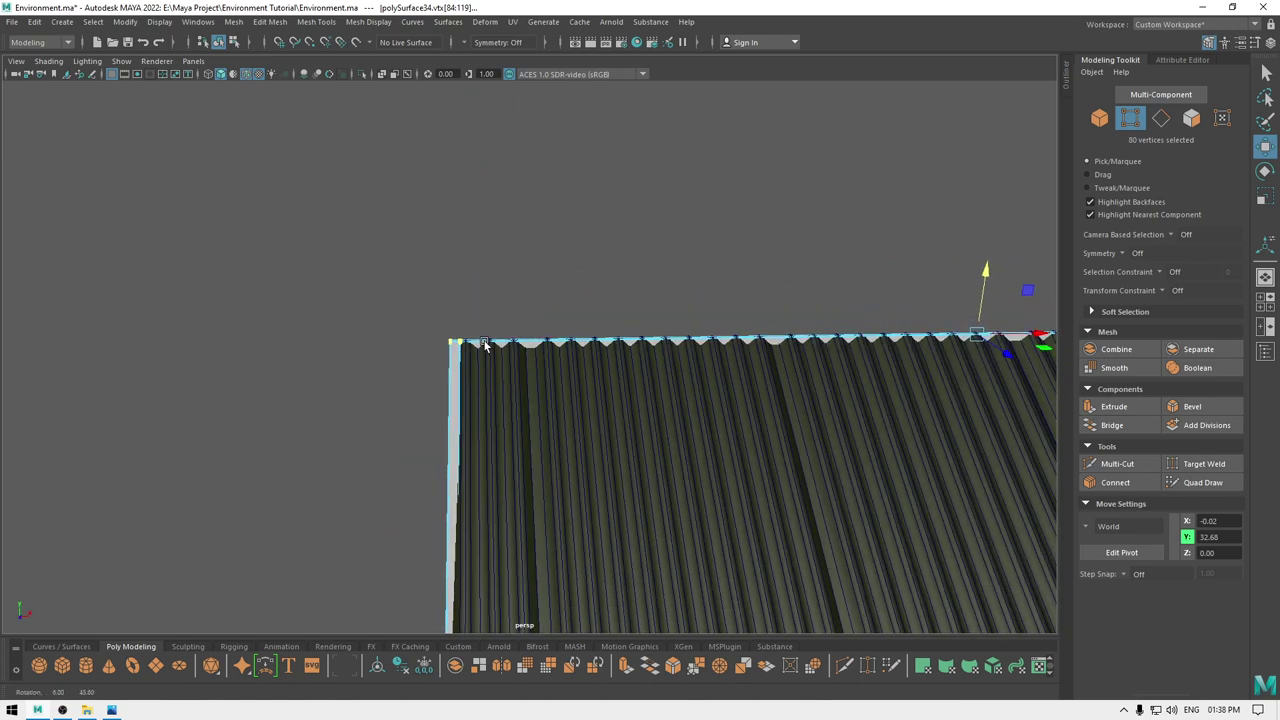
{"action": "right_click_drag", "start_coordinate": [486, 277], "coordinate": [588, 231]}
{"action": "left_click", "coordinate": [588, 228]}
- Center the pivot of the corner pillar
{"action": "scroll", "coordinate": [588, 120], "scroll_direction": "down", "scroll_amount": 5}
{"action": "left_click_drag", "start_coordinate": [588, 114], "coordinate": [443, 310], "text": "alt"}
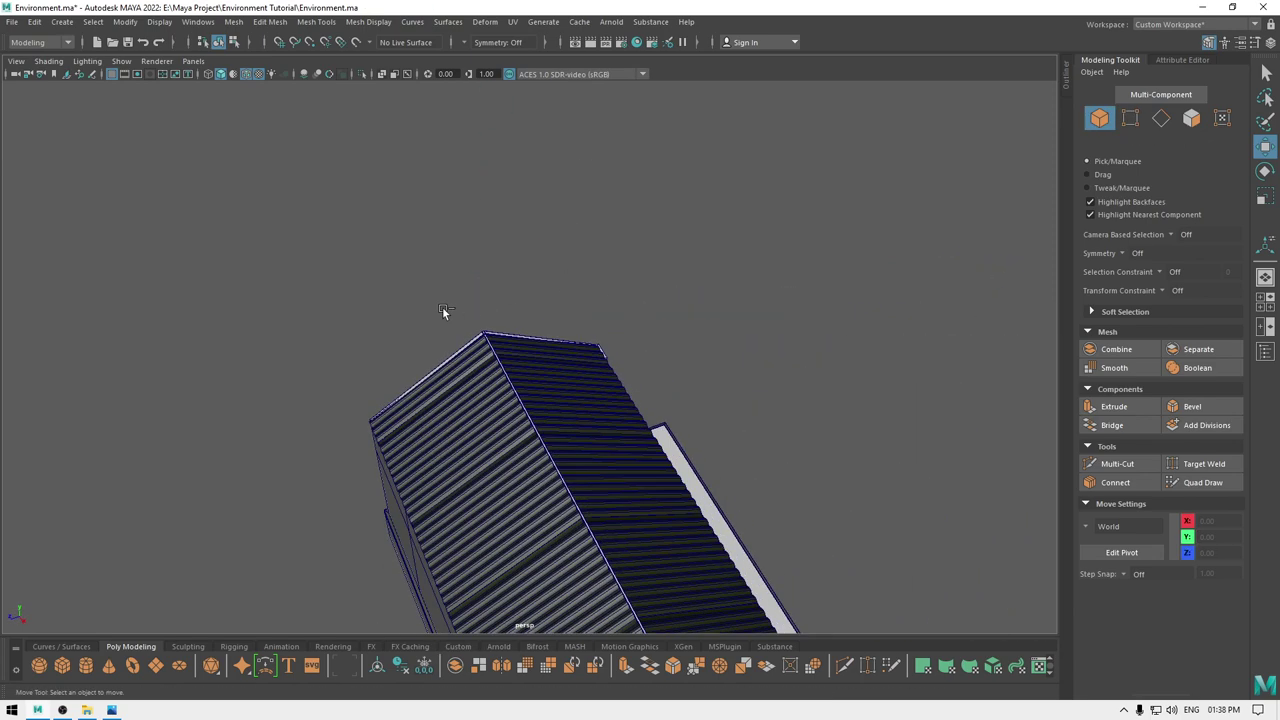
{"action": "left_click_drag", "start_coordinate": [634, 380], "coordinate": [503, 125], "text": "alt"}
{"action": "scroll", "coordinate": [503, 135], "scroll_direction": "up", "scroll_amount": 4}
{"action": "middle_click_drag", "start_coordinate": [490, 205], "coordinate": [481, 392], "text": "alt"}
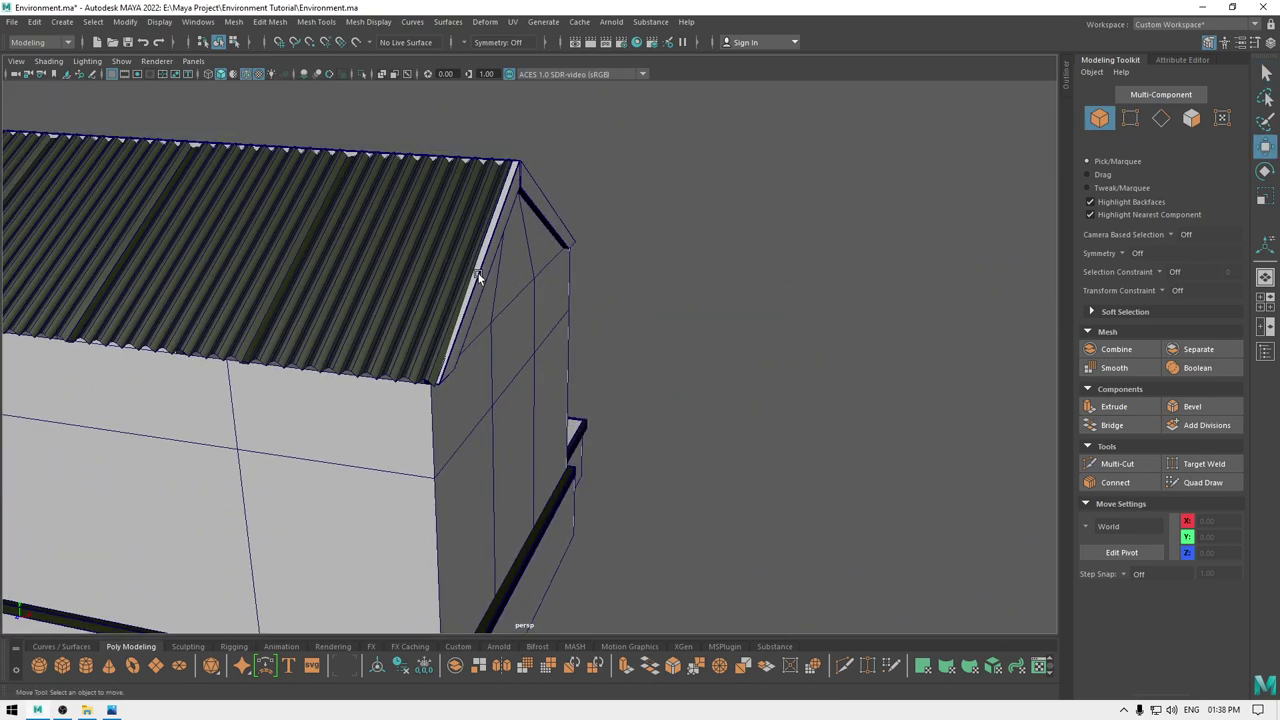
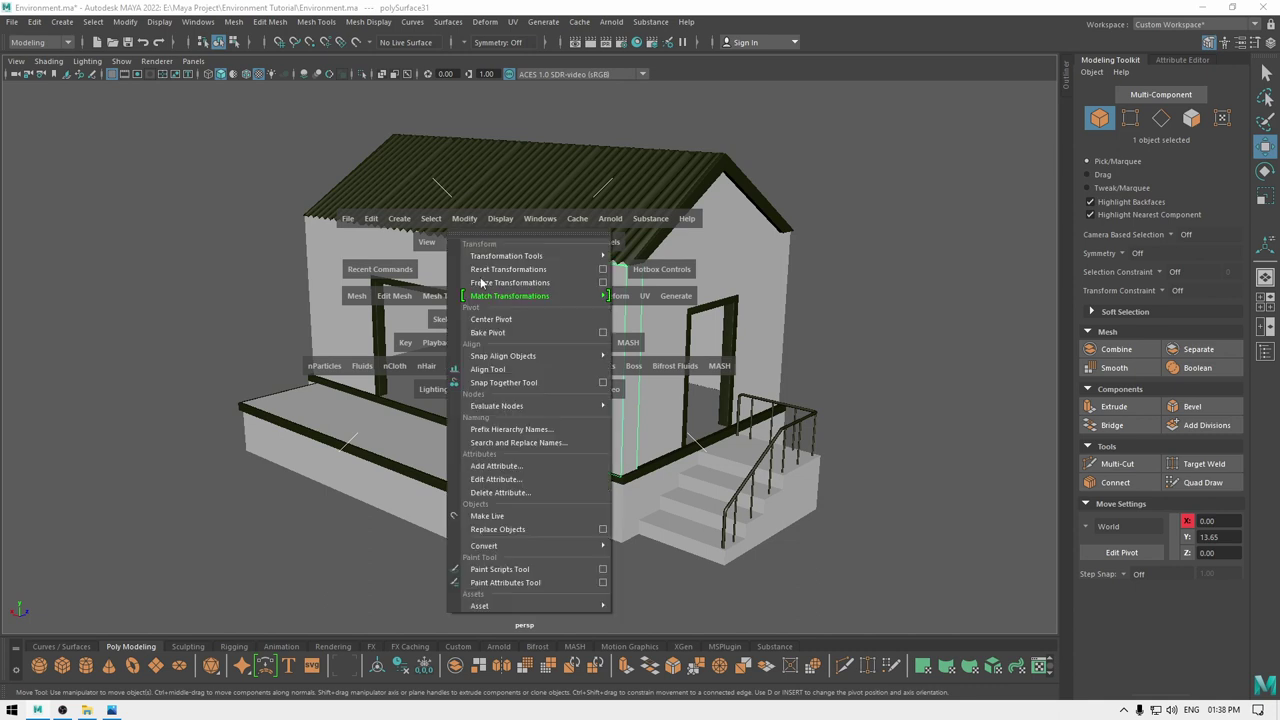
{"action": "left_click", "coordinate": [490, 322]}
{"action": "right_click_drag", "start_coordinate": [627, 338], "coordinate": [736, 410], "text": "alt"}
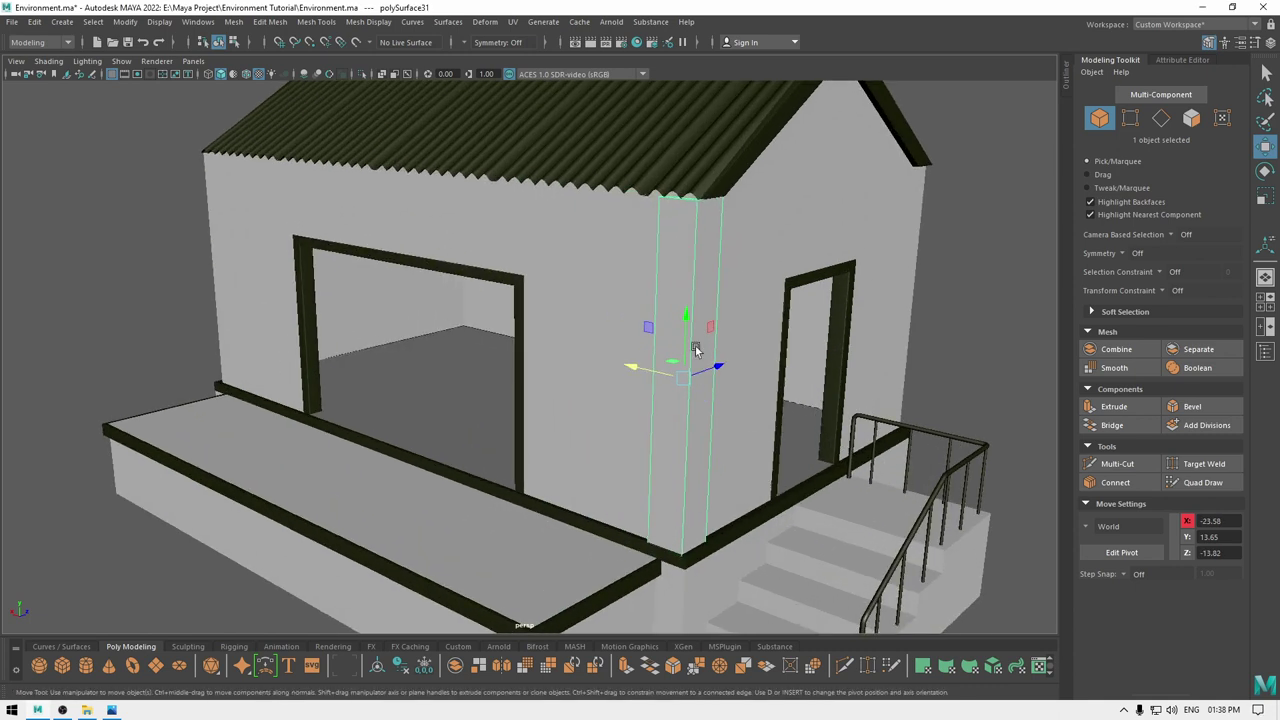
- Isolate the corner pillar, bevel all its edges with 2 segments and a fraction of 0.32, and return to object mode
{"action": "key", "text": "alt+h"}
{"action": "right_click_drag", "start_coordinate": [700, 257], "coordinate": [701, 216]}
{"action": "left_click_drag", "start_coordinate": [799, 143], "coordinate": [492, 717]}
{"action": "right_click_drag", "start_coordinate": [693, 323], "coordinate": [735, 323], "text": "shift"}
{"action": "left_click_drag", "start_coordinate": [721, 309], "coordinate": [736, 313], "text": "alt"}
{"action": "middle_click_drag", "start_coordinate": [736, 314], "coordinate": [560, 245], "text": "alt"}
{"action": "right_click_drag", "start_coordinate": [560, 245], "coordinate": [657, 316], "text": "alt"}
{"action": "mouse_move", "coordinate": [850, 163]}
{"action": "left_mouse_down"}
{"action": "mouse_move", "coordinate": [889, 163]}
{"action": "mouse_move", "coordinate": [861, 149]}
{"action": "left_mouse_up"}
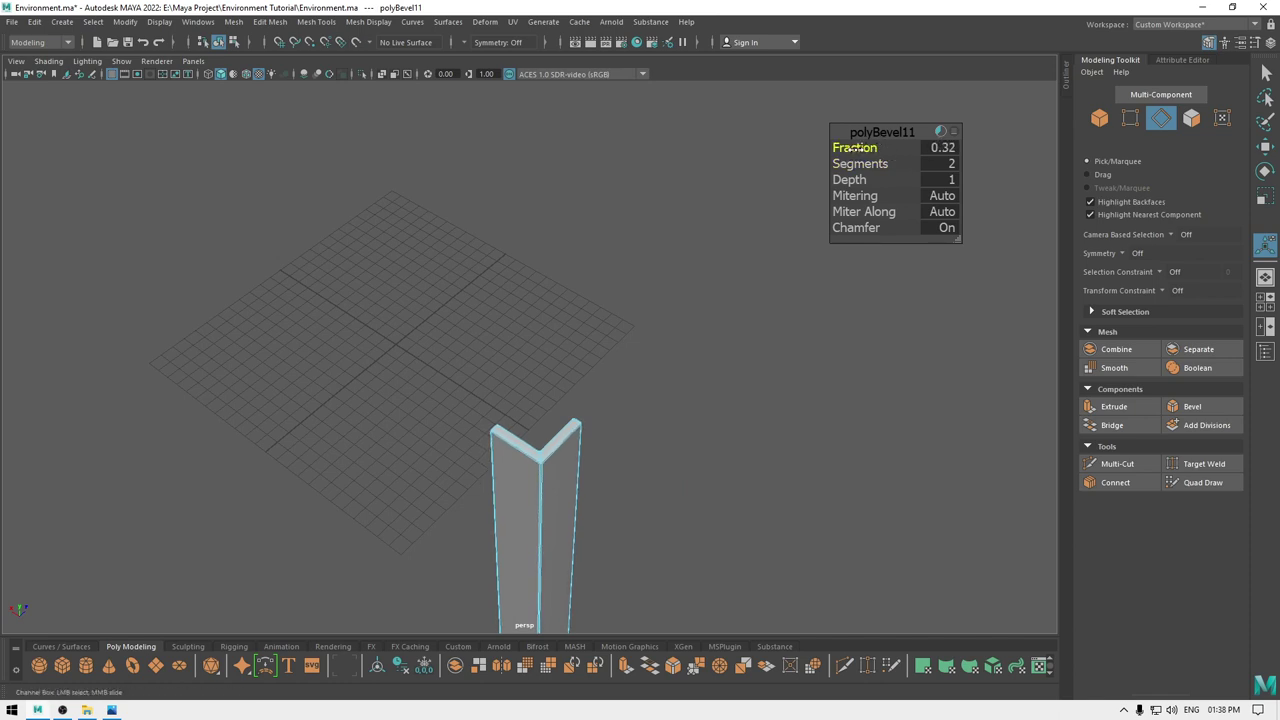
{"action": "key", "text": "w"}
{"action": "right_click_drag", "start_coordinate": [767, 209], "coordinate": [860, 162]}
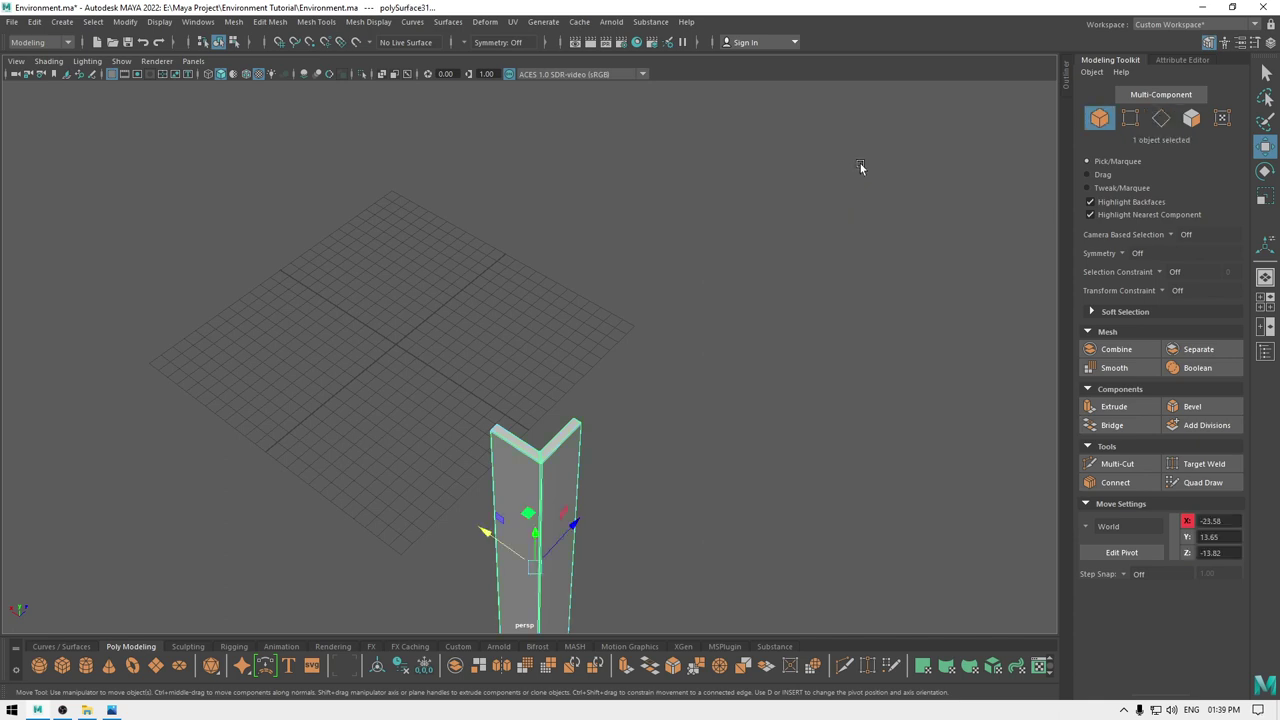
- Assign the existing dark trim material to the corner pillar and show the whole house again
{"action": "right_click_drag", "start_coordinate": [542, 506], "coordinate": [638, 651]}
{"action": "left_click", "coordinate": [712, 486]}
{"action": "key", "text": "ctrl+1"}
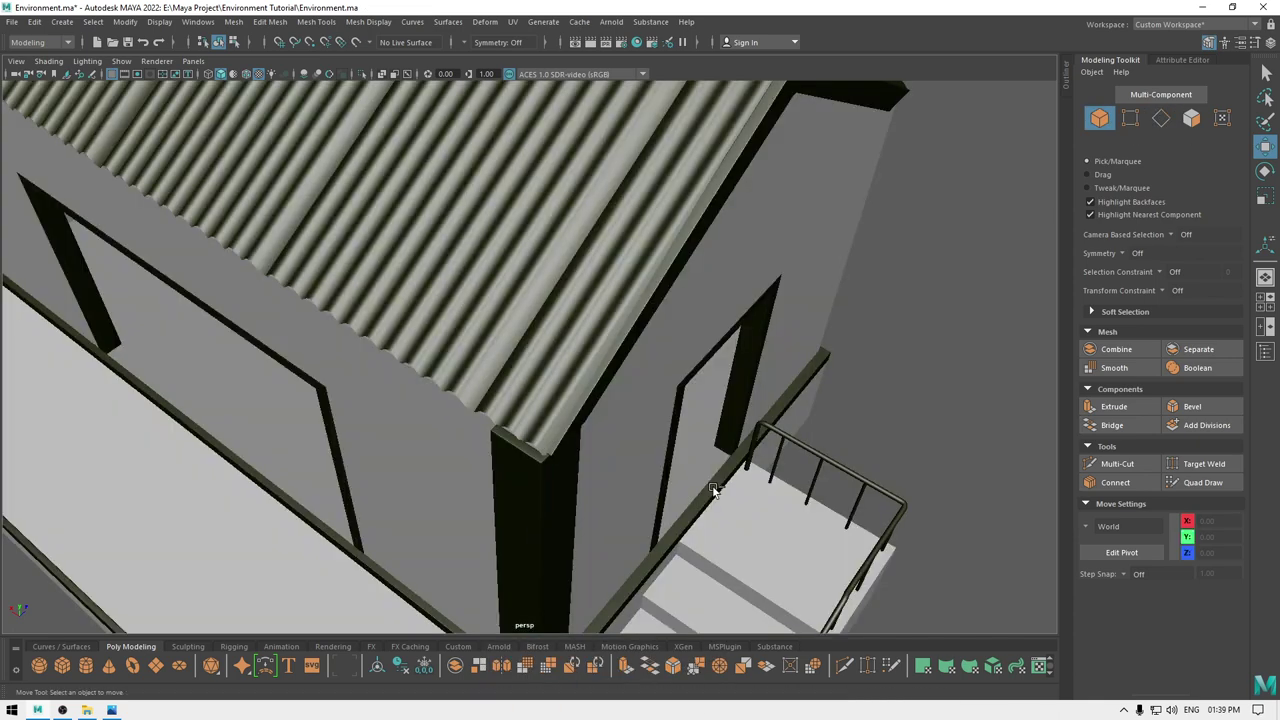
- Select the corner pillar and move its pivot to 0 in Z, on the house's ridge centerline
{"action": "scroll", "coordinate": [785, 451], "scroll_direction": "down", "scroll_amount": 3}
{"action": "left_click_drag", "start_coordinate": [785, 451], "coordinate": [785, 284], "text": "alt"}
{"action": "scroll", "coordinate": [790, 368], "scroll_direction": "down", "scroll_amount": 3}
{"action": "left_click", "coordinate": [431, 351]}
{"action": "left_click_drag", "start_coordinate": [468, 402], "coordinate": [443, 335], "text": "alt"}
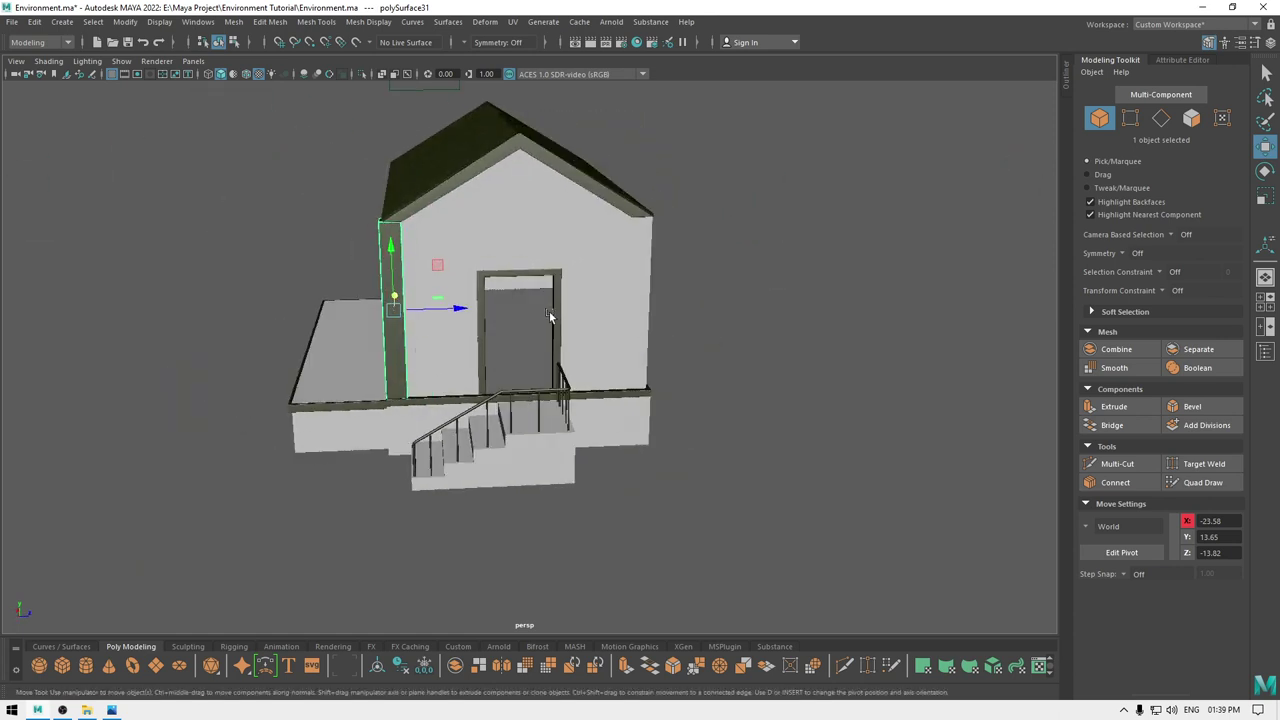
{"action": "key", "text": "space"}
{"action": "left_click_drag", "start_coordinate": [698, 325], "coordinate": [625, 327]}
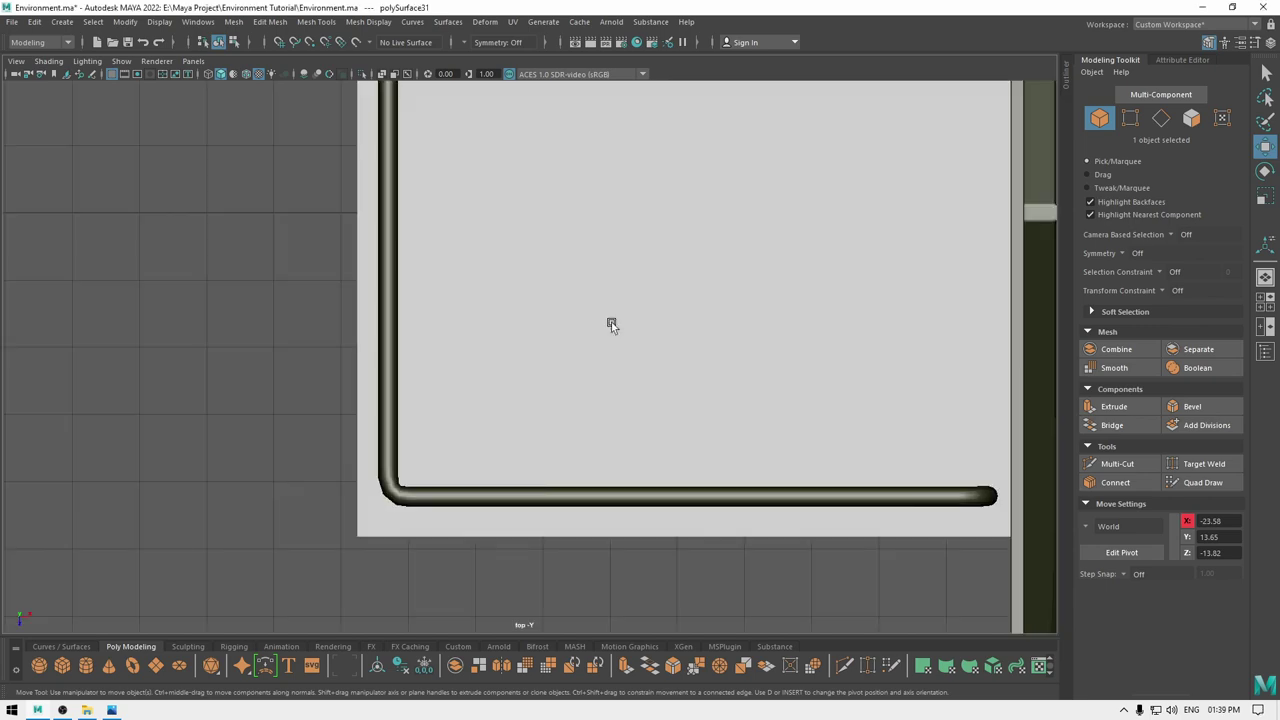
{"action": "scroll", "coordinate": [606, 264], "scroll_direction": "down", "scroll_amount": 8}
{"action": "middle_click_drag", "start_coordinate": [770, 355], "coordinate": [453, 371], "text": "alt"}
{"action": "scroll", "coordinate": [453, 370], "scroll_direction": "down", "scroll_amount": 3}
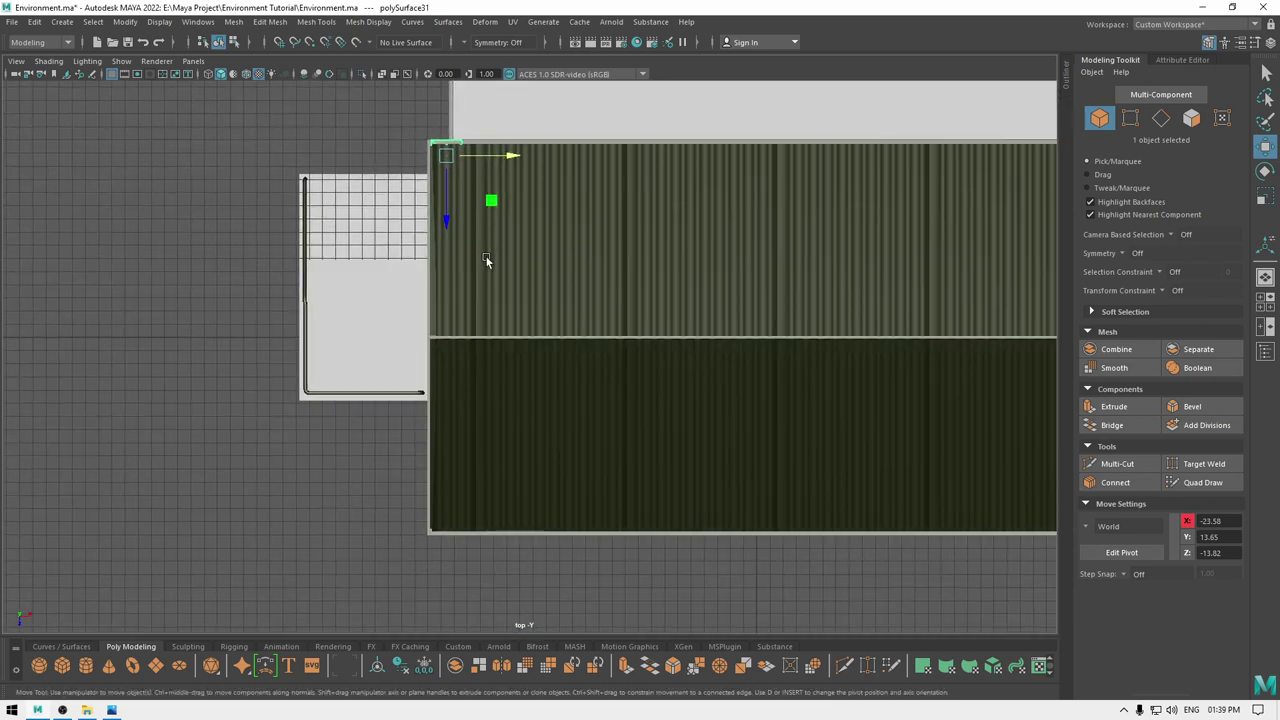
{"action": "key", "text": "d"}
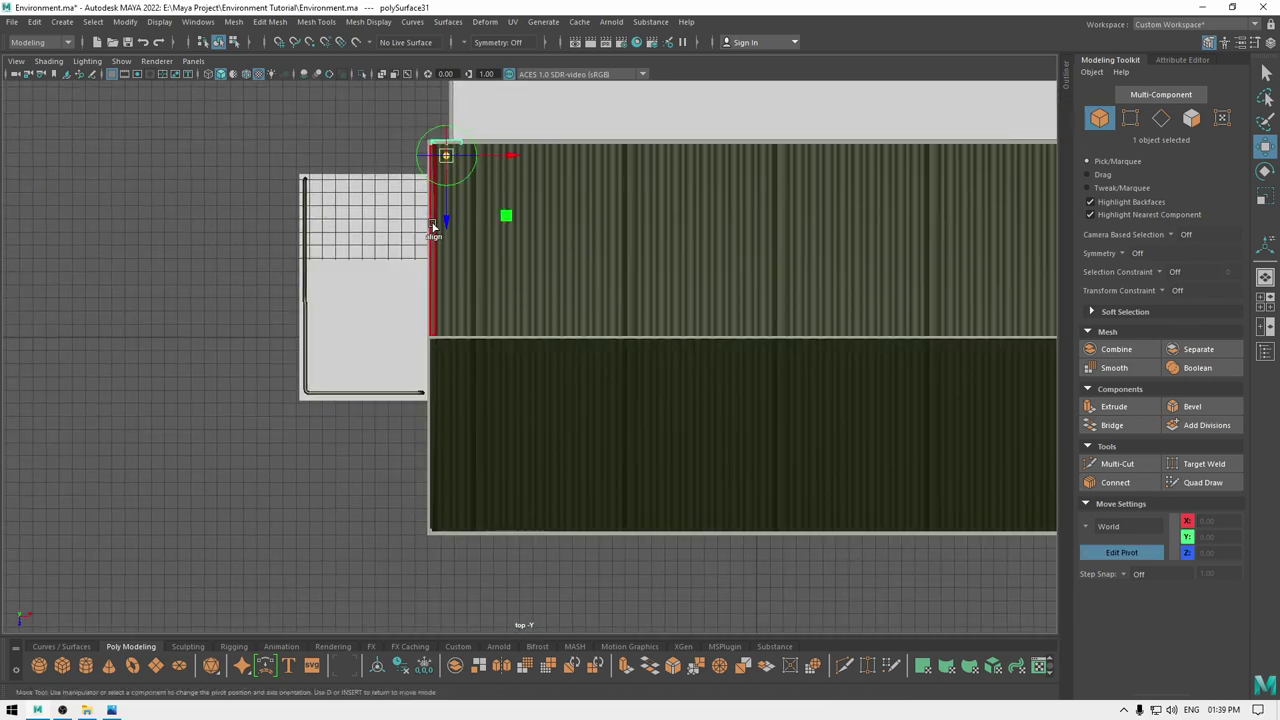
{"action": "left_click_drag", "start_coordinate": [443, 219], "coordinate": [449, 335]}
{"action": "key", "text": "x"}
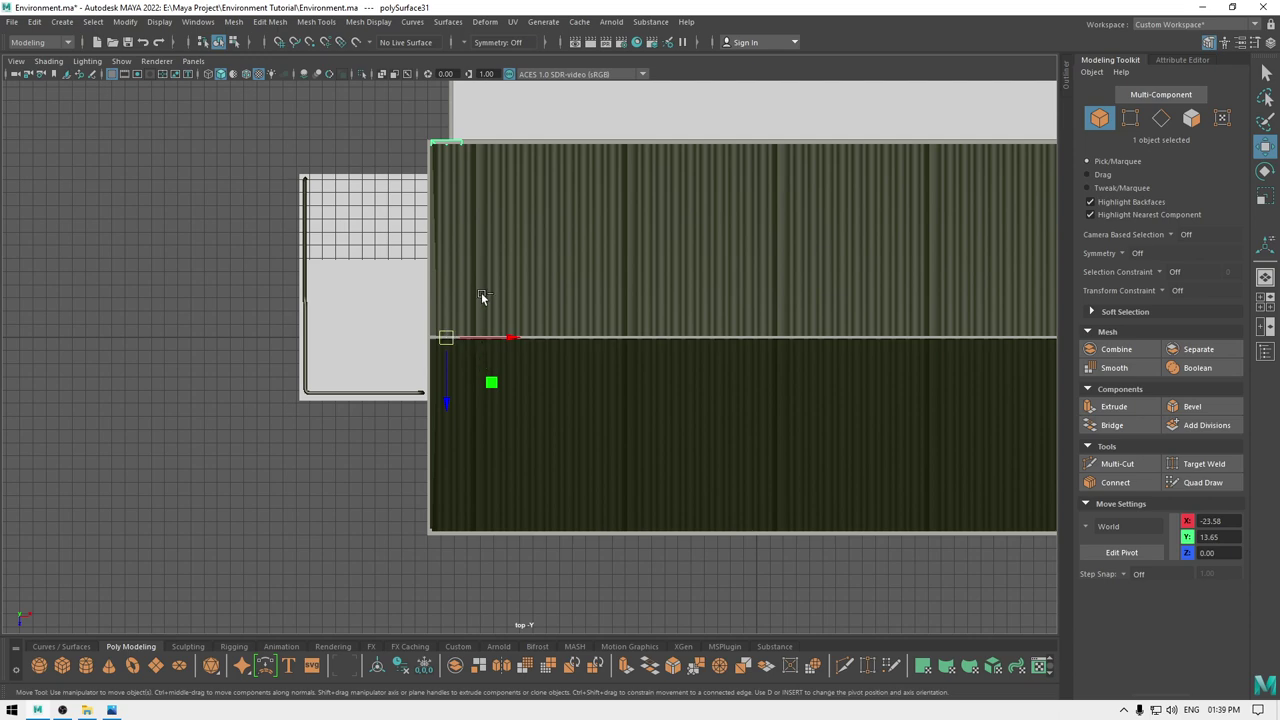
- Duplicate the corner pillar and mirror the copy to the opposite corner with a Scale Z of -1
{"action": "left_click", "coordinate": [1271, 44]}
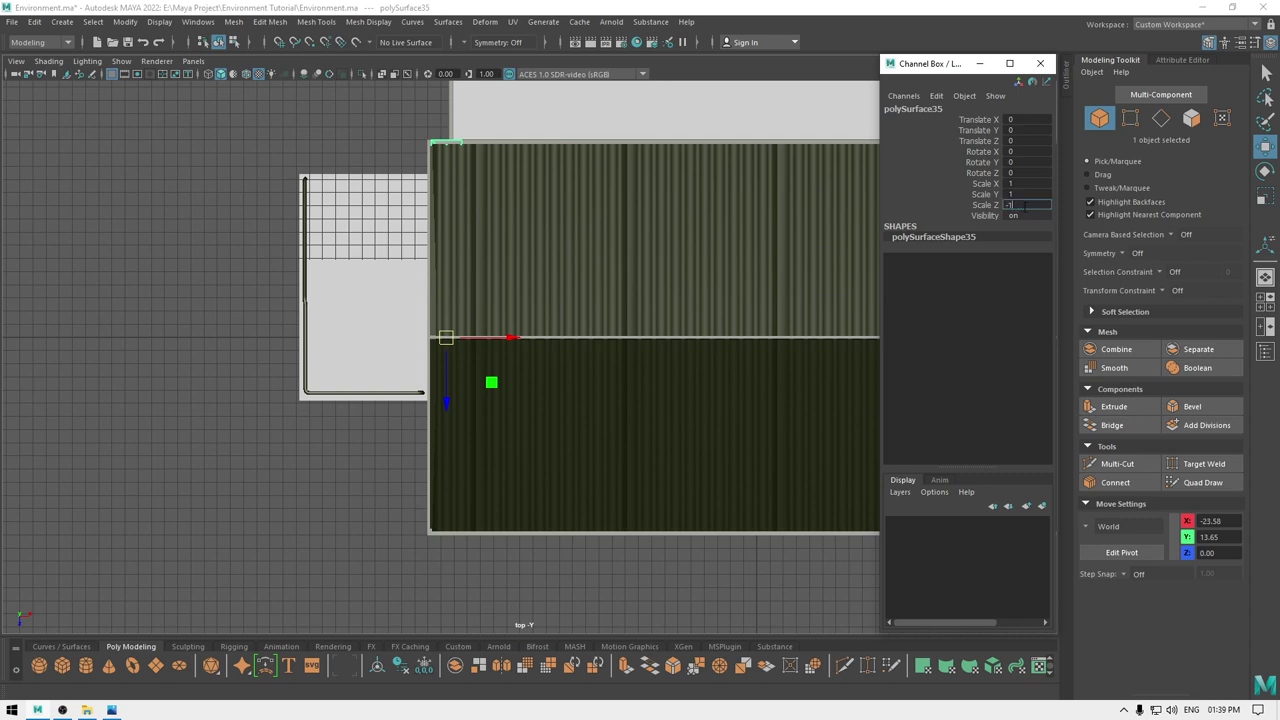
{"action": "left_click", "coordinate": [1040, 63]}
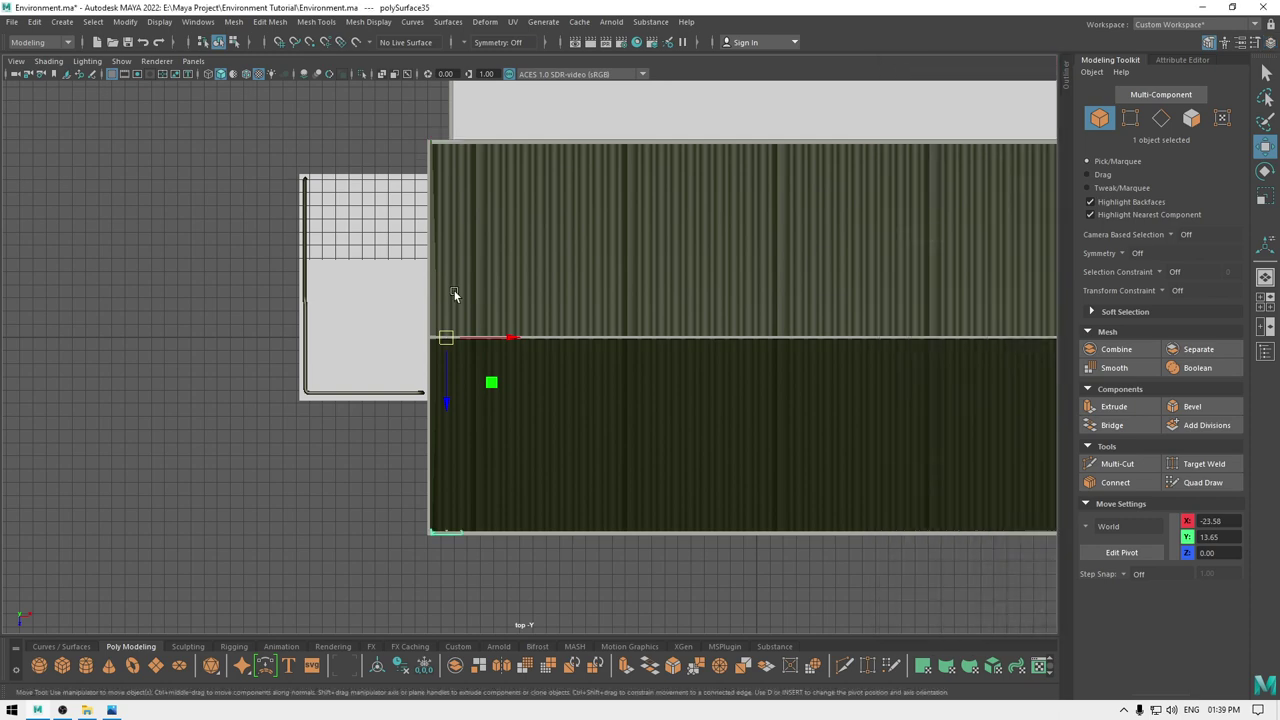
{"action": "key", "text": "space"}
{"action": "left_click_drag", "start_coordinate": [190, 399], "coordinate": [180, 281]}
{"action": "left_click_drag", "start_coordinate": [430, 464], "coordinate": [332, 442], "text": "alt"}
{"action": "scroll", "coordinate": [455, 383], "scroll_direction": "up", "scroll_amount": 3}
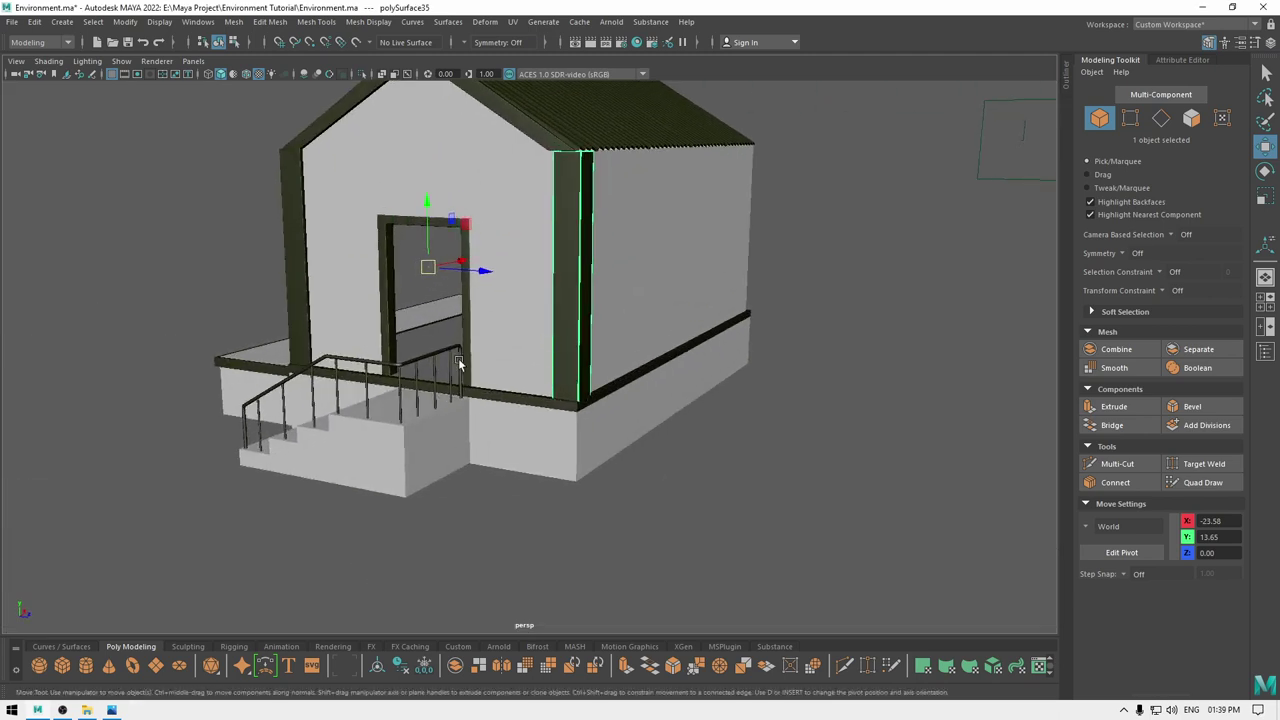
- Select both pillars on the stair-side gable wall and combine them into one mesh
{"action": "left_click_drag", "start_coordinate": [537, 411], "coordinate": [465, 428], "text": "alt"}
{"action": "left_click", "coordinate": [557, 535]}
{"action": "left_click_drag", "start_coordinate": [557, 535], "coordinate": [582, 457], "text": "alt"}
{"action": "left_click", "coordinate": [539, 307]}
{"action": "left_click", "coordinate": [327, 238], "text": "shift"}
{"action": "right_click_drag", "start_coordinate": [328, 239], "coordinate": [311, 518], "text": "shift"}
- Move the combined pillars' pivot to 0 in X, at the middle of the house
{"action": "key", "text": "space"}
{"action": "left_click_drag", "start_coordinate": [490, 380], "coordinate": [377, 380]}
{"action": "scroll", "coordinate": [477, 334], "scroll_direction": "down", "scroll_amount": 2}
{"action": "middle_click_drag", "start_coordinate": [477, 334], "coordinate": [276, 338], "text": "alt"}
{"action": "scroll", "coordinate": [340, 405], "scroll_direction": "down", "scroll_amount": 1}
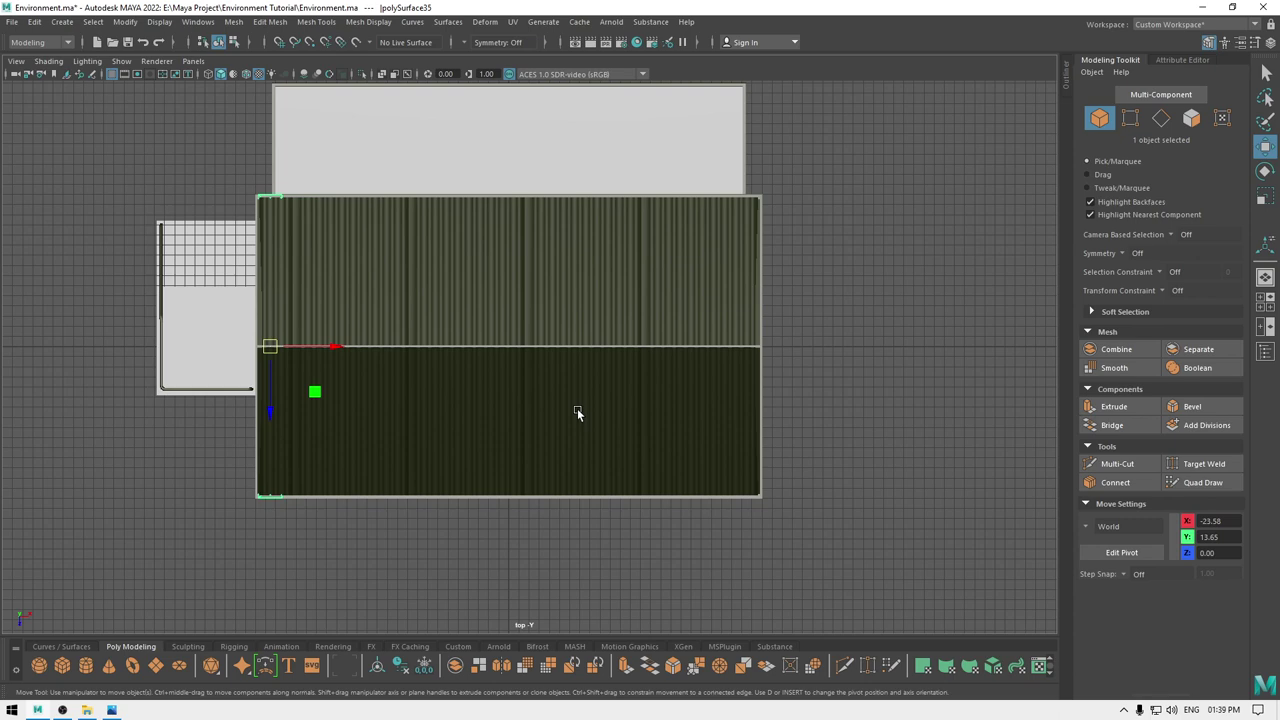
{"action": "key", "text": "d"}
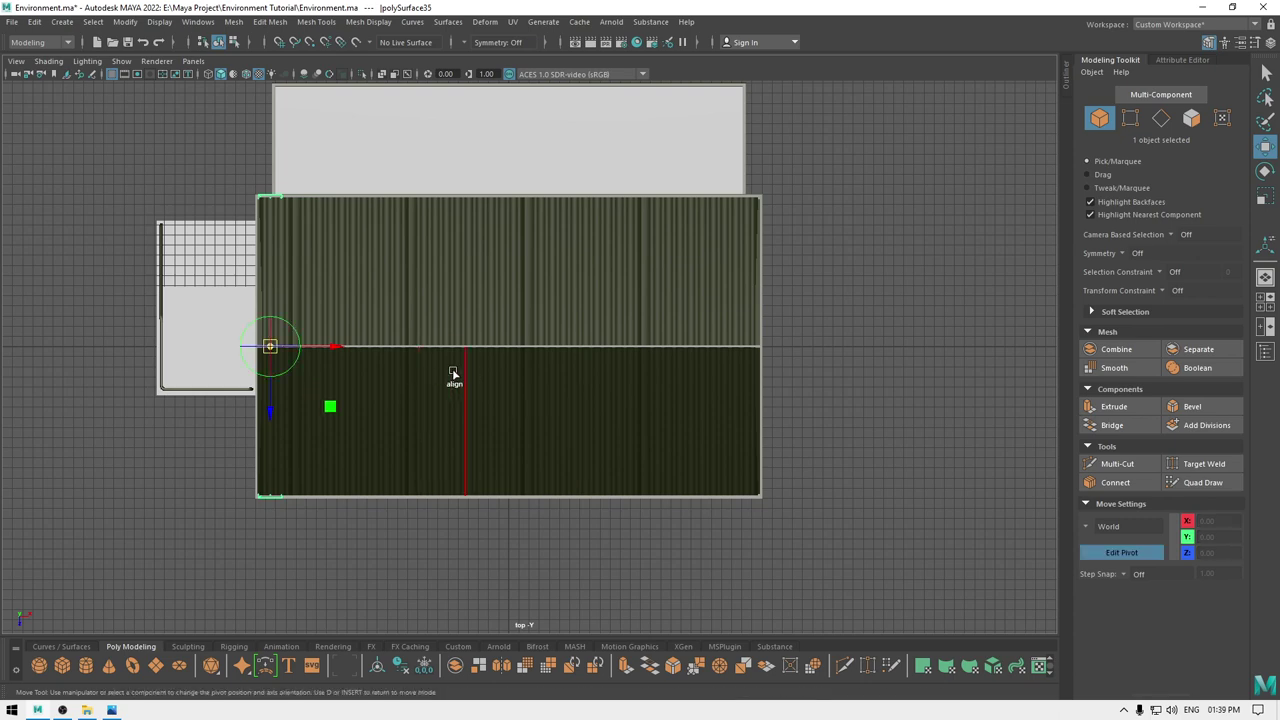
{"action": "left_click_drag", "start_coordinate": [338, 347], "coordinate": [508, 369]}
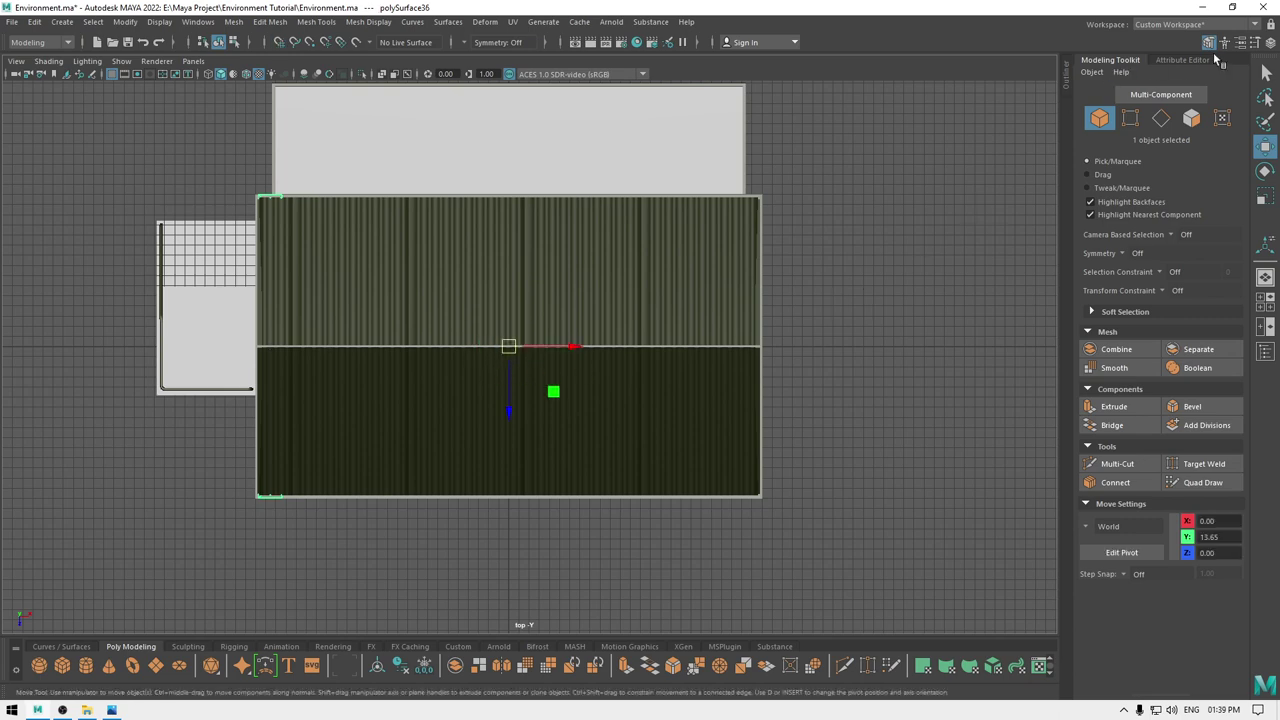
- Duplicate the combined pillars and mirror the copy to the far gable wall with a Scale X of -1
{"action": "left_click", "coordinate": [1269, 43]}
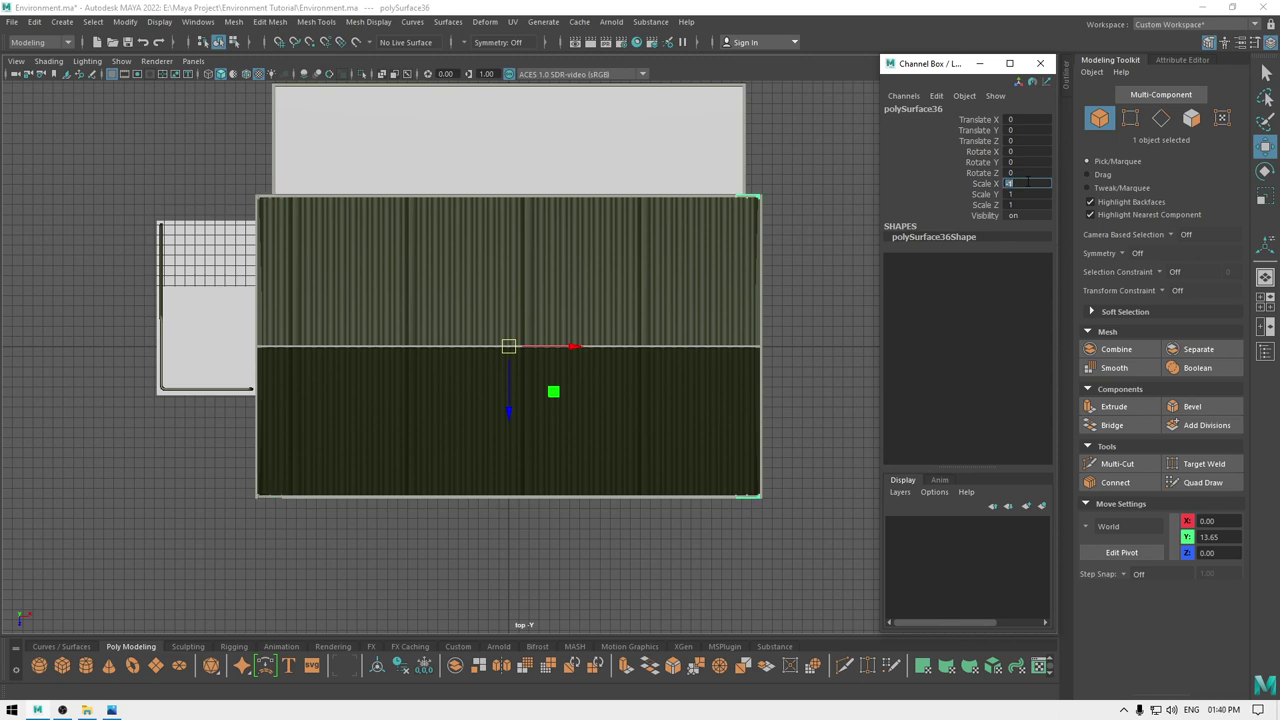
{"action": "left_click", "coordinate": [1040, 64]}
{"action": "key", "text": "space"}
{"action": "left_click_drag", "start_coordinate": [905, 229], "coordinate": [895, 187]}
{"action": "left_click_drag", "start_coordinate": [740, 283], "coordinate": [558, 308], "text": "alt"}
{"action": "left_click_drag", "start_coordinate": [668, 385], "coordinate": [438, 418], "text": "alt"}
{"action": "right_click_drag", "start_coordinate": [438, 416], "coordinate": [388, 368], "text": "alt"}
{"action": "left_click_drag", "start_coordinate": [388, 368], "coordinate": [313, 316], "text": "alt"}
{"action": "left_click", "coordinate": [912, 224]}
{"action": "left_click_drag", "start_coordinate": [898, 238], "coordinate": [392, 312], "text": "alt"}
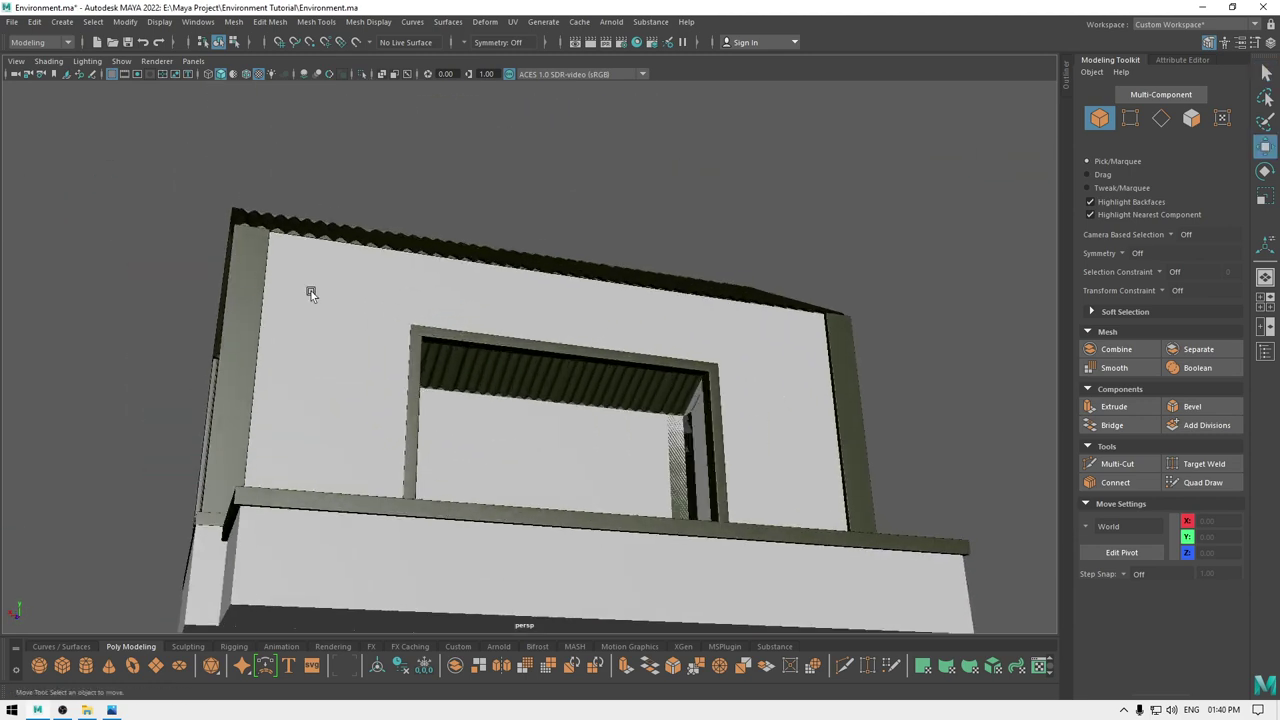
- In the side view, extend the roof sheet's eave vertices on the side away from the platform down along the slope
{"action": "left_click_drag", "start_coordinate": [579, 270], "coordinate": [592, 360], "text": "alt"}
{"action": "left_click", "coordinate": [592, 360]}
{"action": "key", "text": "space"}
{"action": "left_click_drag", "start_coordinate": [702, 340], "coordinate": [786, 336]}
{"action": "right_click_drag", "start_coordinate": [738, 385], "coordinate": [710, 391], "text": "alt"}
{"action": "middle_click_drag", "start_coordinate": [331, 258], "coordinate": [423, 233], "text": "alt"}
{"action": "right_click_drag", "start_coordinate": [374, 200], "coordinate": [297, 199]}
{"action": "left_click_drag", "start_coordinate": [340, 179], "coordinate": [521, 392]}
{"action": "right_click_drag", "start_coordinate": [451, 179], "coordinate": [501, 165], "text": "ctrl+shift"}
{"action": "left_click_drag", "start_coordinate": [503, 168], "coordinate": [508, 162]}
{"action": "left_click_drag", "start_coordinate": [492, 227], "coordinate": [472, 232]}
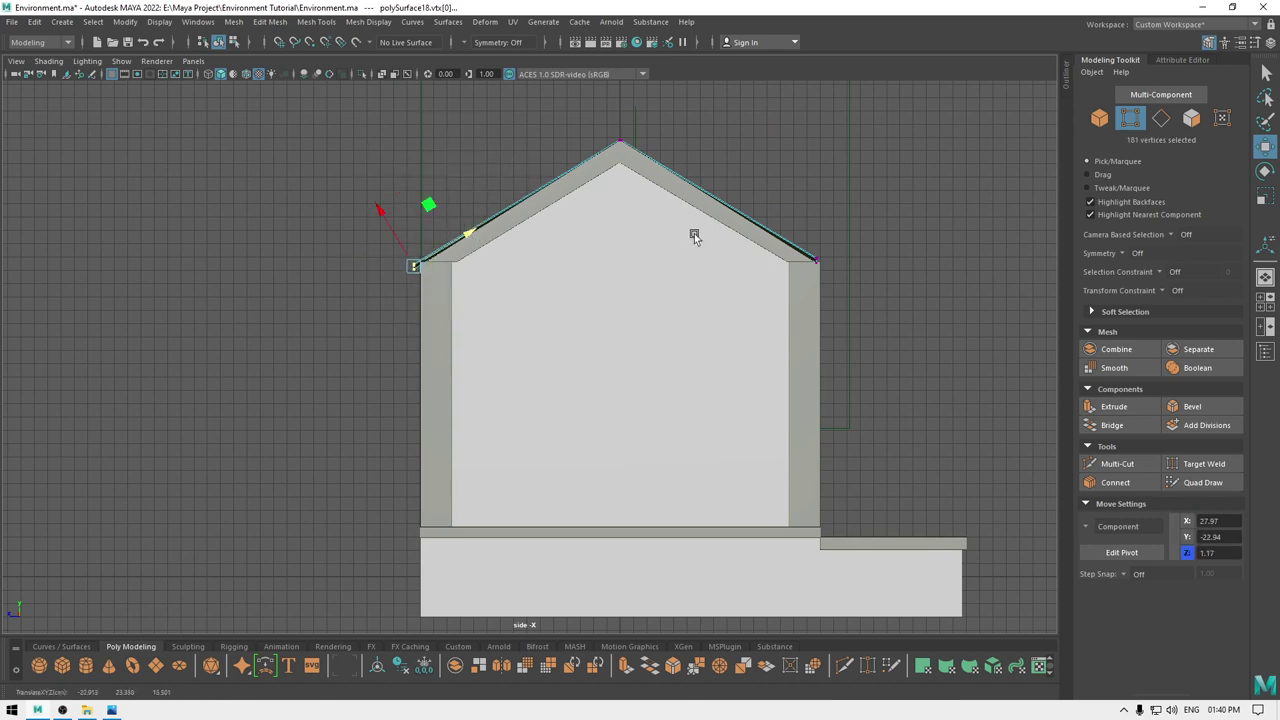
- Extend the platform-side eave vertices down along the slope, return to object mode and save the scene
{"action": "middle_click_drag", "start_coordinate": [694, 237], "coordinate": [554, 242], "text": "alt"}
{"action": "left_click_drag", "start_coordinate": [592, 202], "coordinate": [715, 300]}
{"action": "left_click_drag", "start_coordinate": [617, 236], "coordinate": [670, 285]}
{"action": "key", "text": "space"}
{"action": "key", "text": "space"}
{"action": "right_click_drag", "start_coordinate": [670, 285], "coordinate": [785, 246]}
{"action": "left_click", "coordinate": [786, 246]}
{"action": "left_click_drag", "start_coordinate": [786, 246], "coordinate": [612, 492], "text": "alt"}
{"action": "key", "text": "q"}
{"action": "key", "text": "ctrl+s"}
- Examine the house's pillars, roof edges and platform side from several angles
{"action": "right_click_drag", "start_coordinate": [612, 492], "coordinate": [730, 682], "text": "alt"}
{"action": "right_click_drag", "start_coordinate": [702, 545], "coordinate": [614, 181], "text": "alt"}
{"action": "left_click_drag", "start_coordinate": [735, 540], "coordinate": [771, 445], "text": "alt"}
{"action": "left_click_drag", "start_coordinate": [668, 396], "coordinate": [547, 390], "text": "alt"}
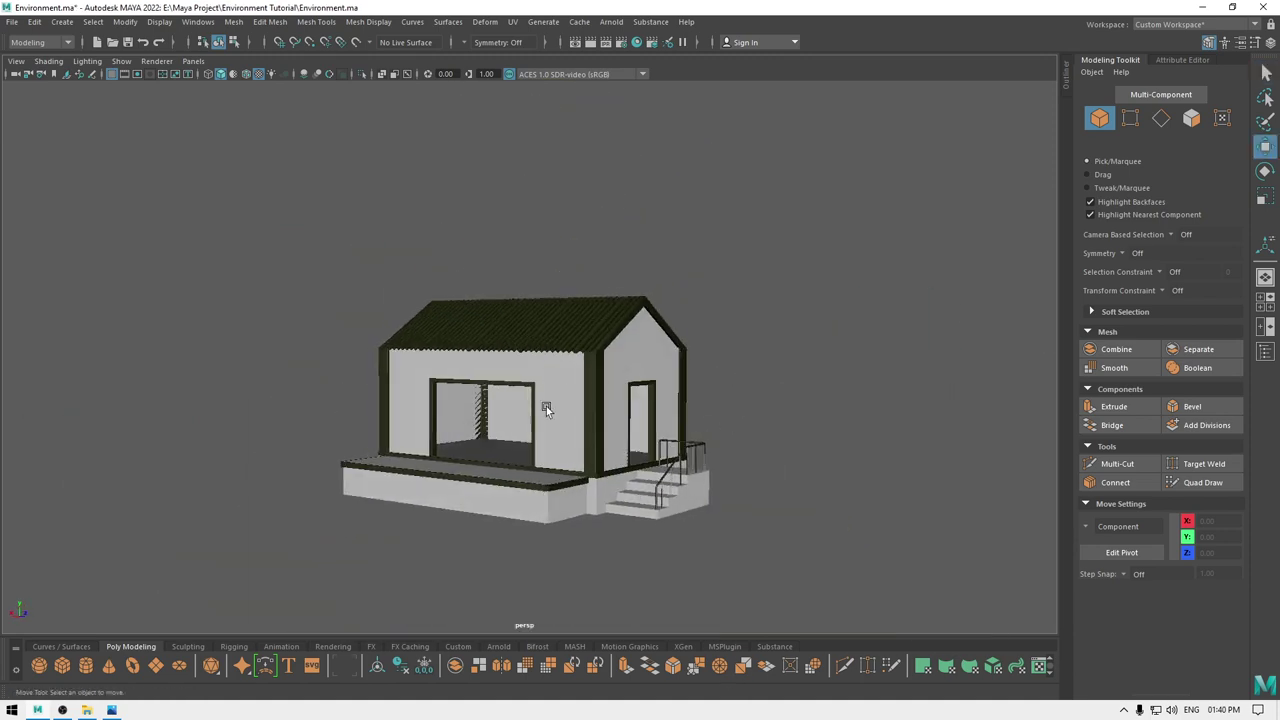
{"action": "right_click_drag", "start_coordinate": [547, 390], "coordinate": [657, 600], "text": "alt"}
{"action": "left_click_drag", "start_coordinate": [657, 600], "coordinate": [541, 490], "text": "alt"}
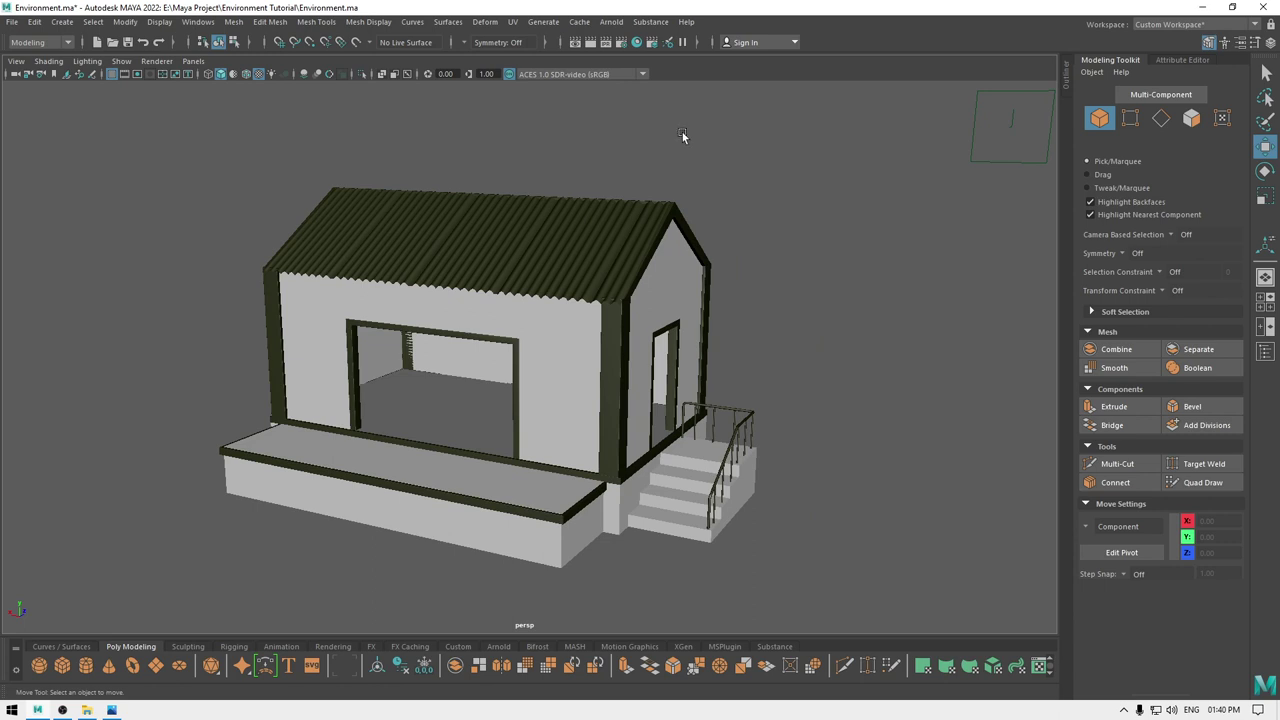
{"action": "left_click_drag", "start_coordinate": [642, 369], "coordinate": [601, 354], "text": "alt"}
{"action": "left_click_drag", "start_coordinate": [607, 399], "coordinate": [592, 365], "text": "alt"}
{"action": "left_click_drag", "start_coordinate": [250, 455], "coordinate": [344, 429], "text": "alt"}
{"action": "scroll", "coordinate": [344, 429], "scroll_direction": "up", "scroll_amount": 1}
{"action": "left_click_drag", "start_coordinate": [345, 360], "coordinate": [374, 349], "text": "alt"}
{"action": "scroll", "coordinate": [445, 440], "scroll_direction": "down", "scroll_amount": 2}
{"action": "mouse_move", "coordinate": [447, 446]}
{"action": "left_mouse_down", "text": "alt"}
{"action": "mouse_move", "coordinate": [391, 428]}
{"action": "mouse_move", "coordinate": [455, 440]}
{"action": "left_mouse_up", "text": "alt"}
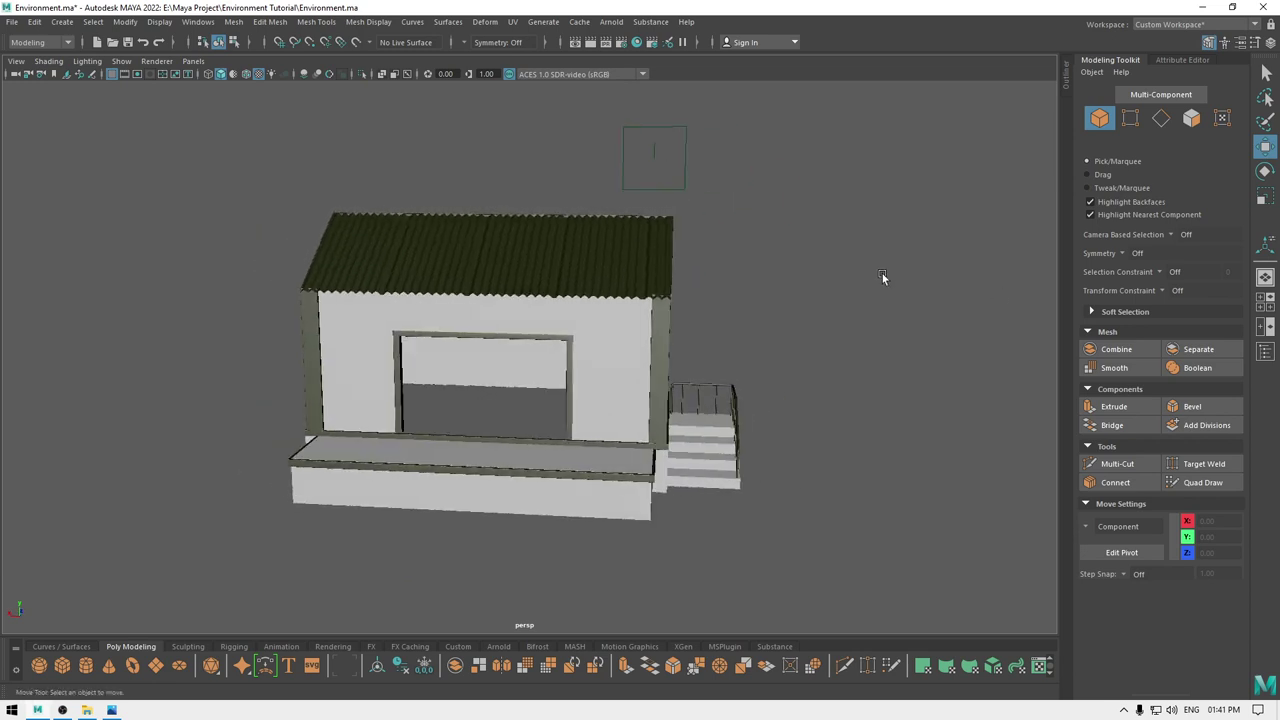
- Create a polygon cube and place it in front of the platform-side wall at X 17.94, Y 18.06, Z -36.59
{"action": "right_click_drag", "start_coordinate": [845, 248], "coordinate": [834, 283], "text": "shift"}
{"action": "left_click_drag", "start_coordinate": [645, 362], "coordinate": [619, 381], "text": "alt"}
{"action": "left_click_drag", "start_coordinate": [508, 413], "coordinate": [362, 322]}
{"action": "key", "text": "space"}
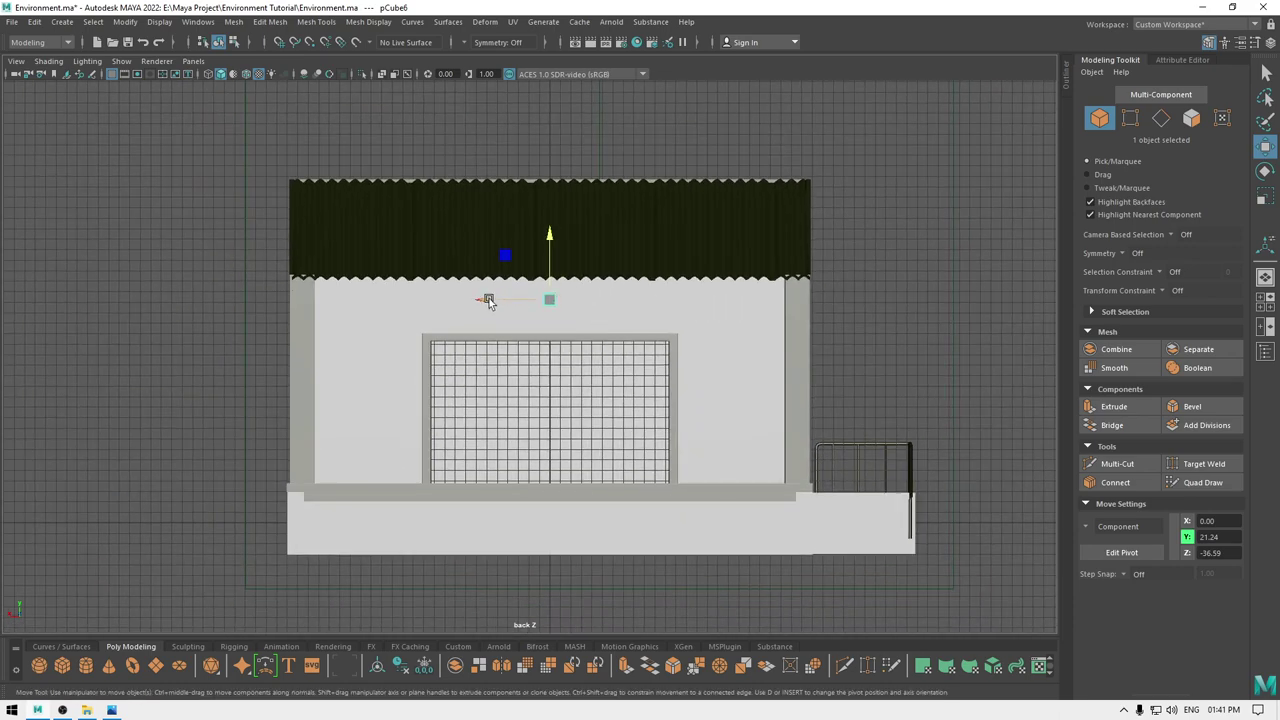
{"action": "left_click_drag", "start_coordinate": [489, 302], "coordinate": [373, 284]}
{"action": "scroll", "coordinate": [340, 297], "scroll_direction": "up", "scroll_amount": 5}
{"action": "middle_click_drag", "start_coordinate": [273, 321], "coordinate": [701, 350], "text": "alt"}
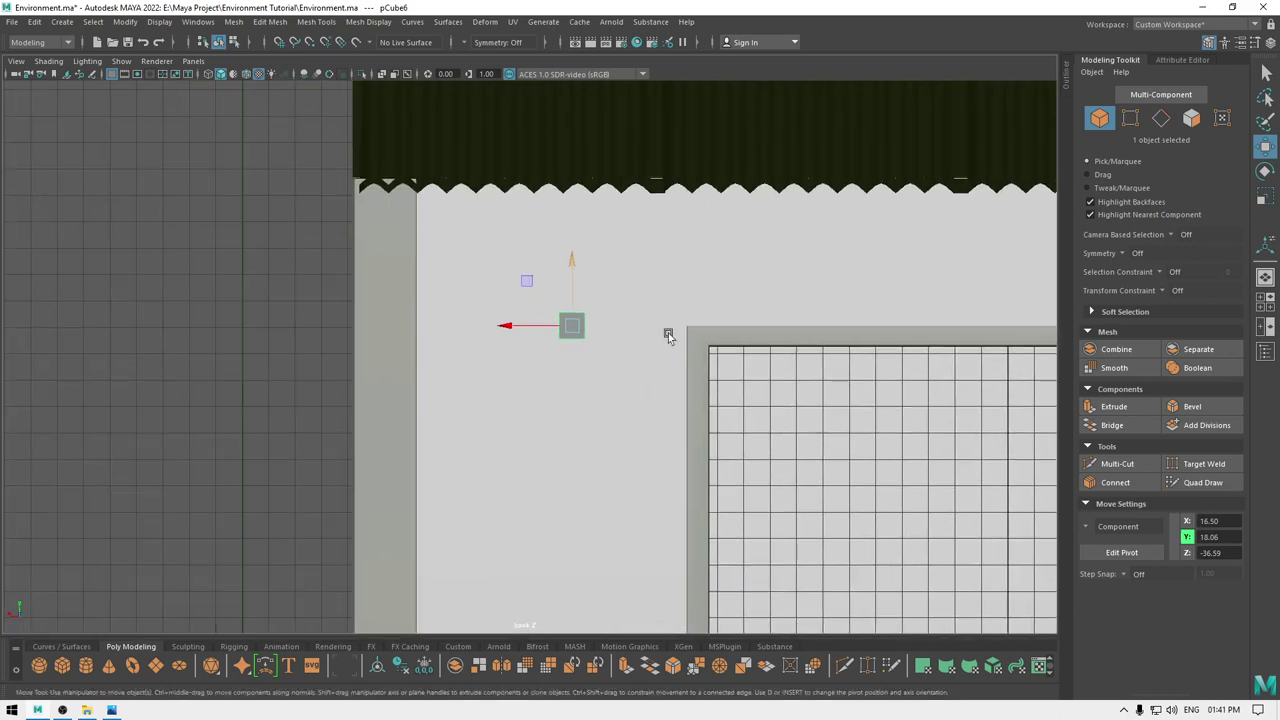
{"action": "left_click_drag", "start_coordinate": [501, 331], "coordinate": [463, 331]}
- Set the cube's width to 3.5, height to 1.9 and depth to 1
{"action": "key", "text": "t"}
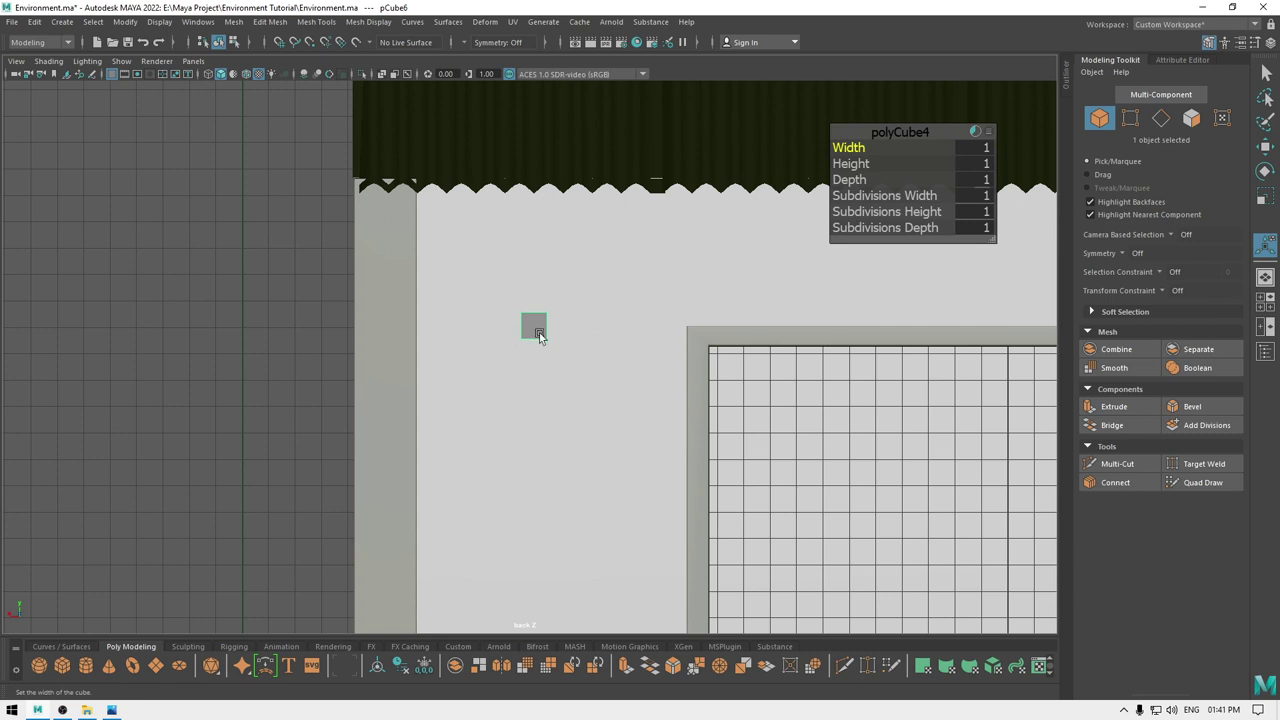
{"action": "left_click_drag", "start_coordinate": [858, 178], "coordinate": [1028, 152]}
{"action": "left_click_drag", "start_coordinate": [860, 163], "coordinate": [906, 158]}
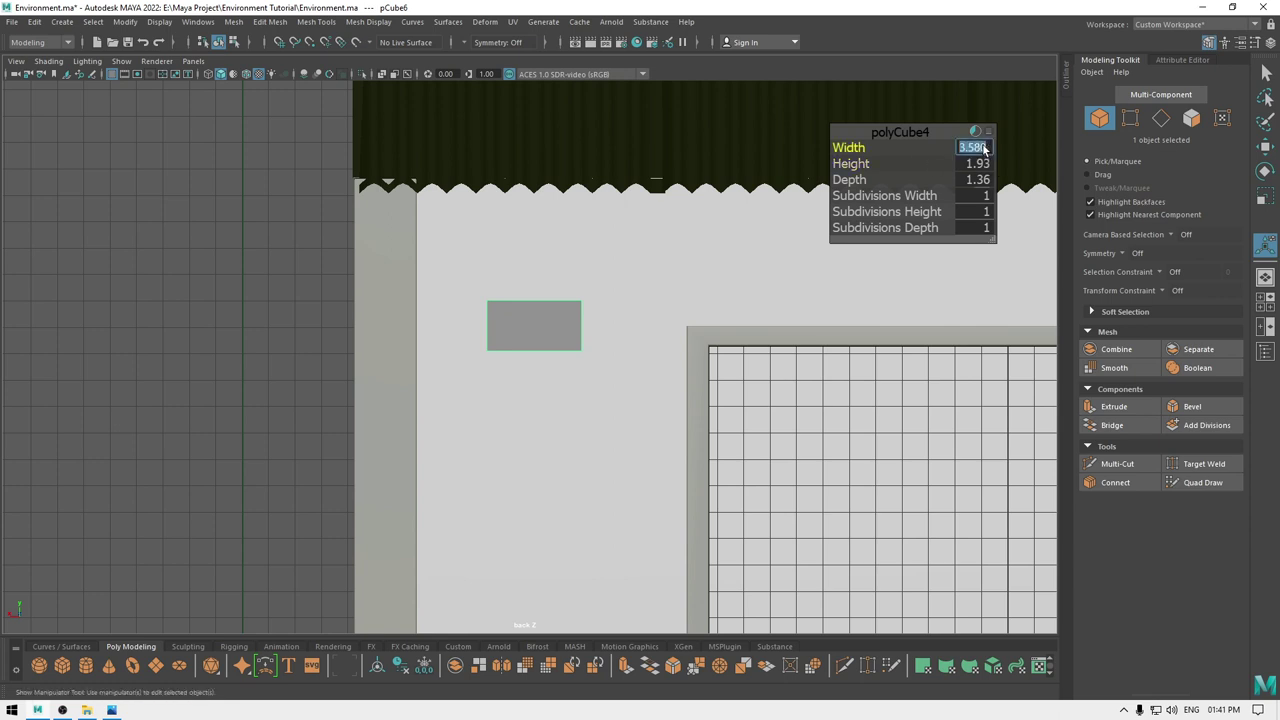
{"action": "key", "text": "Tab"}
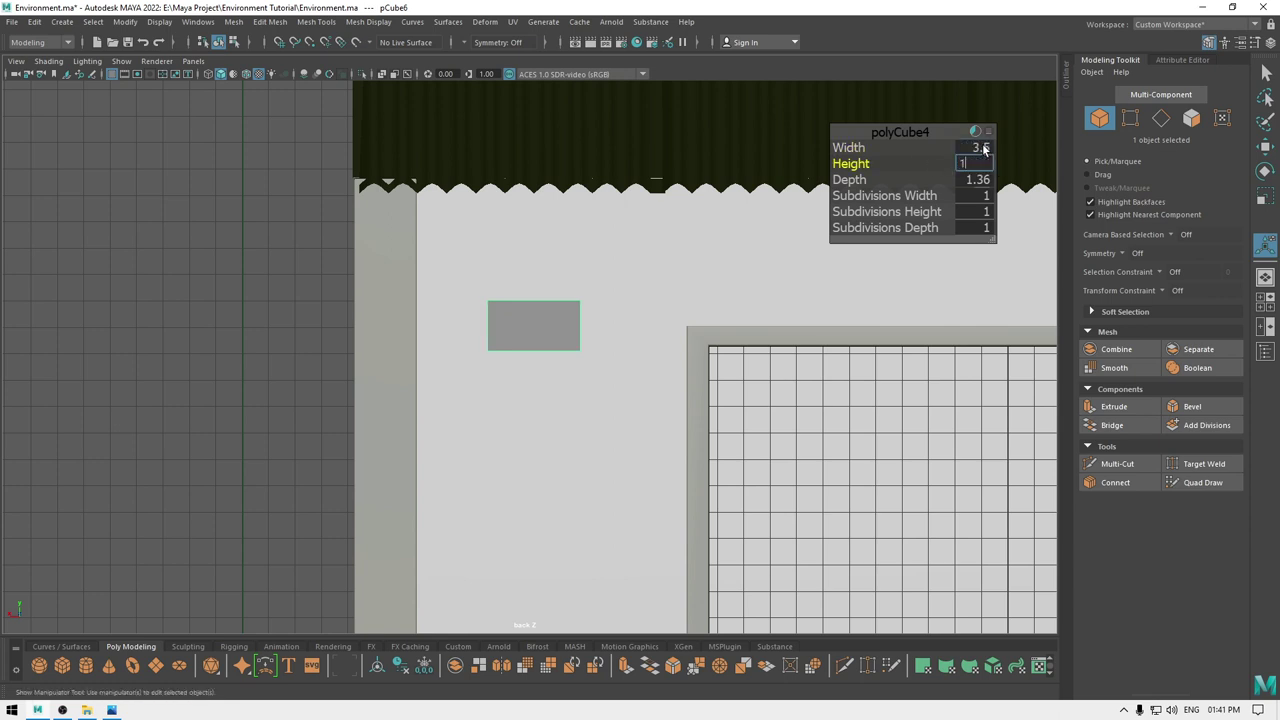
{"action": "key", "text": "Tab"}
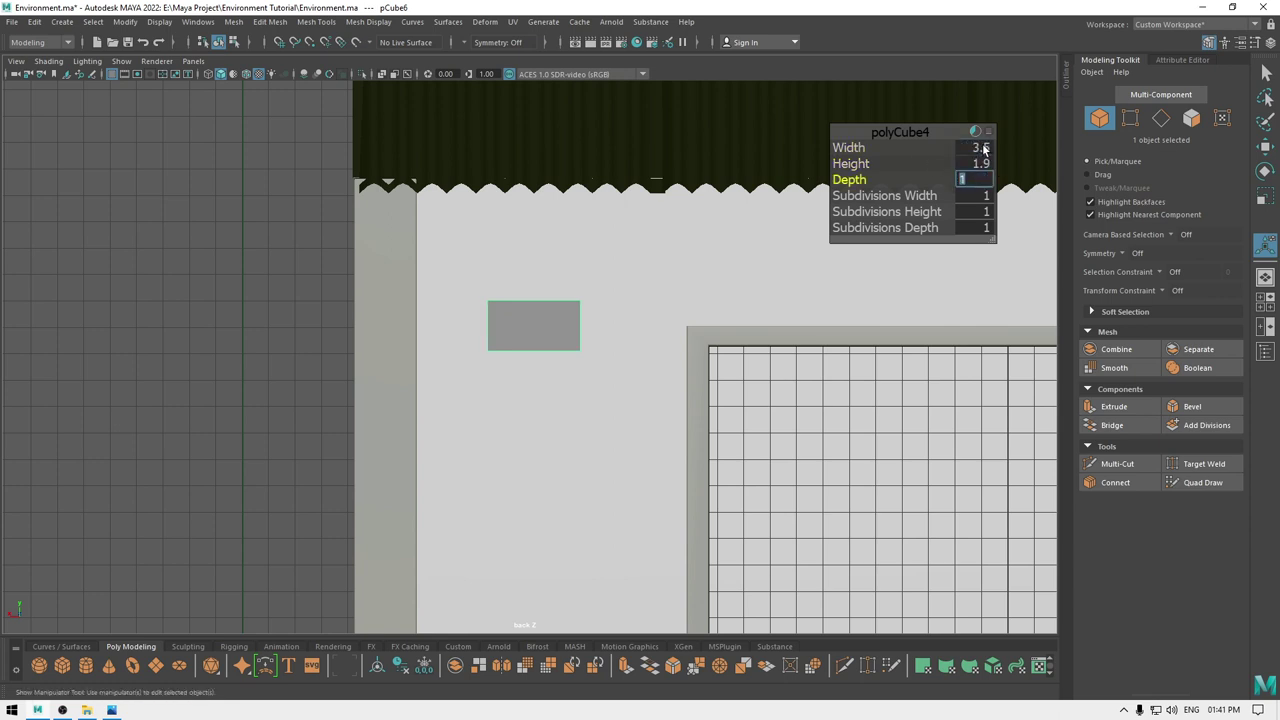
{"action": "left_click", "coordinate": [932, 129]}
- Return to the perspective view, frame the cube and scale it deeper along Z
{"action": "key", "text": "w"}
{"action": "key", "text": "space"}
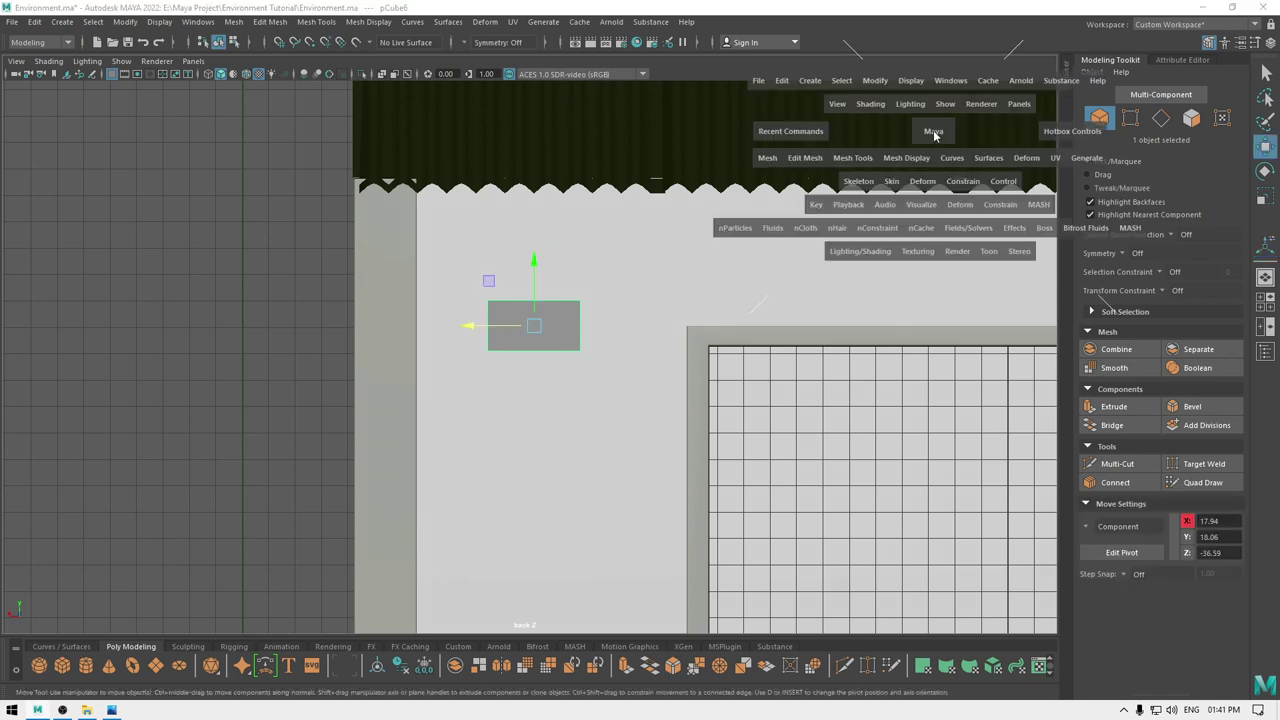
{"action": "left_click_drag", "start_coordinate": [932, 130], "coordinate": [930, 98]}
{"action": "key", "text": "f"}
{"action": "left_click_drag", "start_coordinate": [518, 389], "coordinate": [408, 480], "text": "alt"}
{"action": "scroll", "coordinate": [403, 383], "scroll_direction": "down", "scroll_amount": 8}
{"action": "left_click_drag", "start_coordinate": [402, 380], "coordinate": [400, 294], "text": "alt"}
{"action": "key", "text": "r"}
{"action": "left_click_drag", "start_coordinate": [577, 340], "coordinate": [708, 308]}
{"action": "key", "text": "w"}
{"action": "left_click_drag", "start_coordinate": [520, 320], "coordinate": [665, 303], "text": "alt"}
{"action": "left_click_drag", "start_coordinate": [527, 240], "coordinate": [386, 300], "text": "alt"}
- Inset the cube's front face with an extrude offset of 0.24, and extrude the inner face inward as a shallow recess
{"action": "right_click_drag", "start_coordinate": [356, 250], "coordinate": [357, 291]}
{"action": "left_click", "coordinate": [509, 399]}
{"action": "right_click_drag", "start_coordinate": [511, 397], "coordinate": [421, 391], "text": "ctrl+shift"}
{"action": "key", "text": "ctrl+e"}
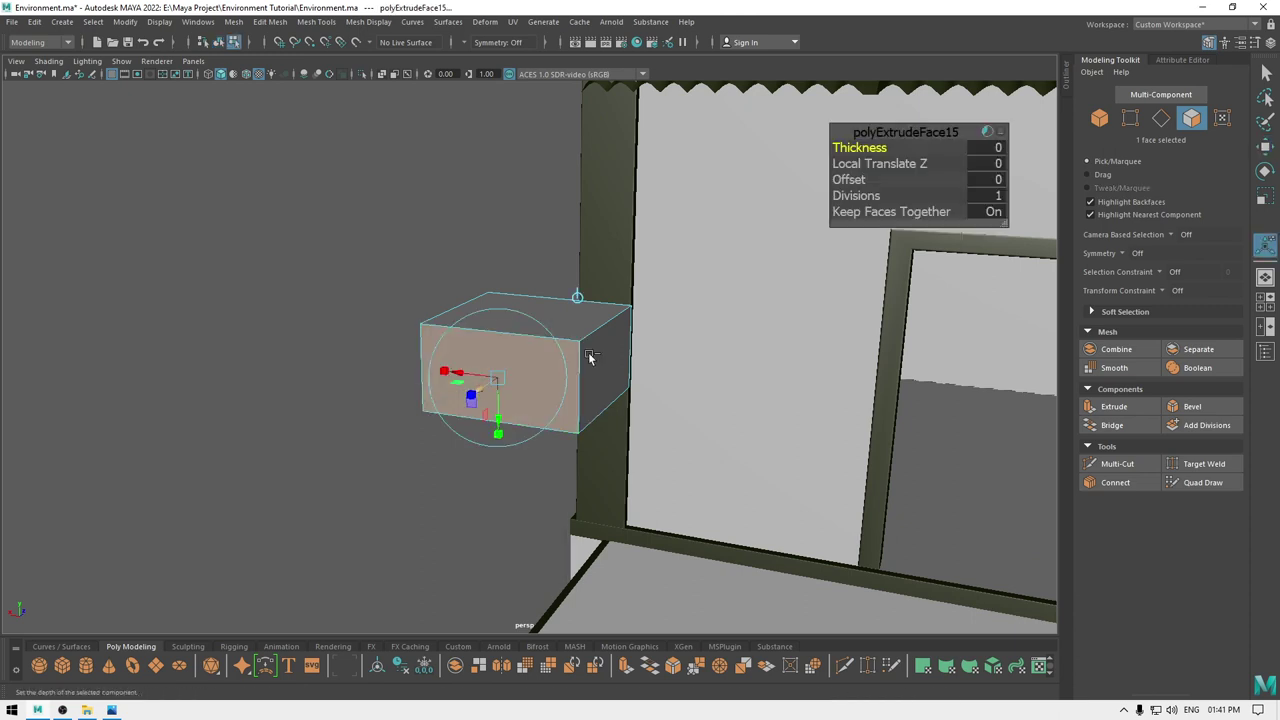
{"action": "left_click_drag", "start_coordinate": [849, 177], "coordinate": [870, 176]}
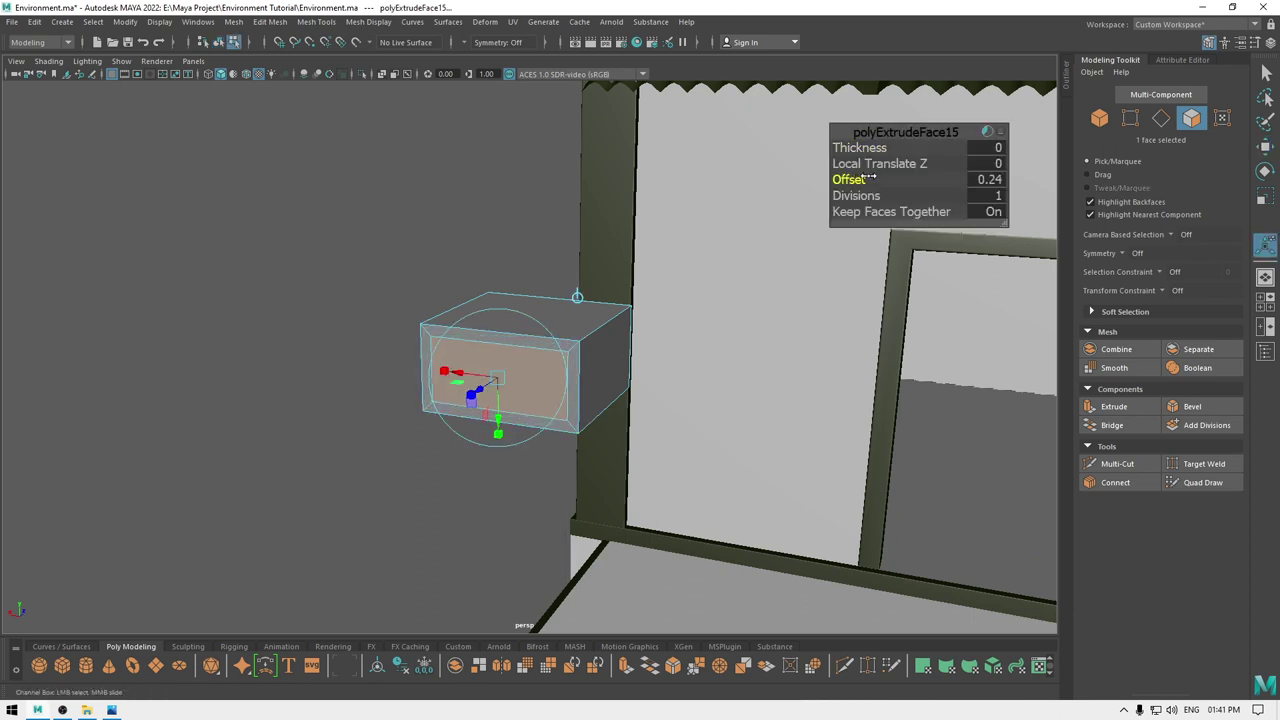
{"action": "key", "text": "w"}
{"action": "key", "text": "ctrl+e"}
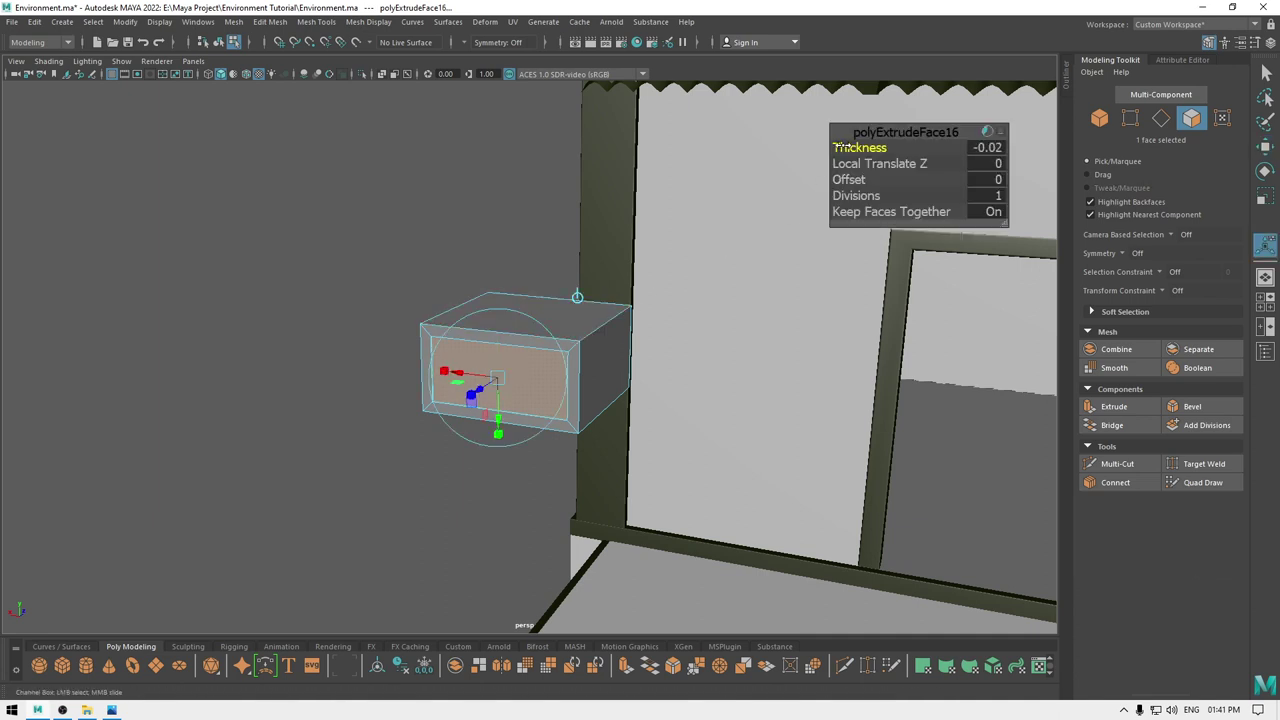
{"action": "key", "text": "w"}
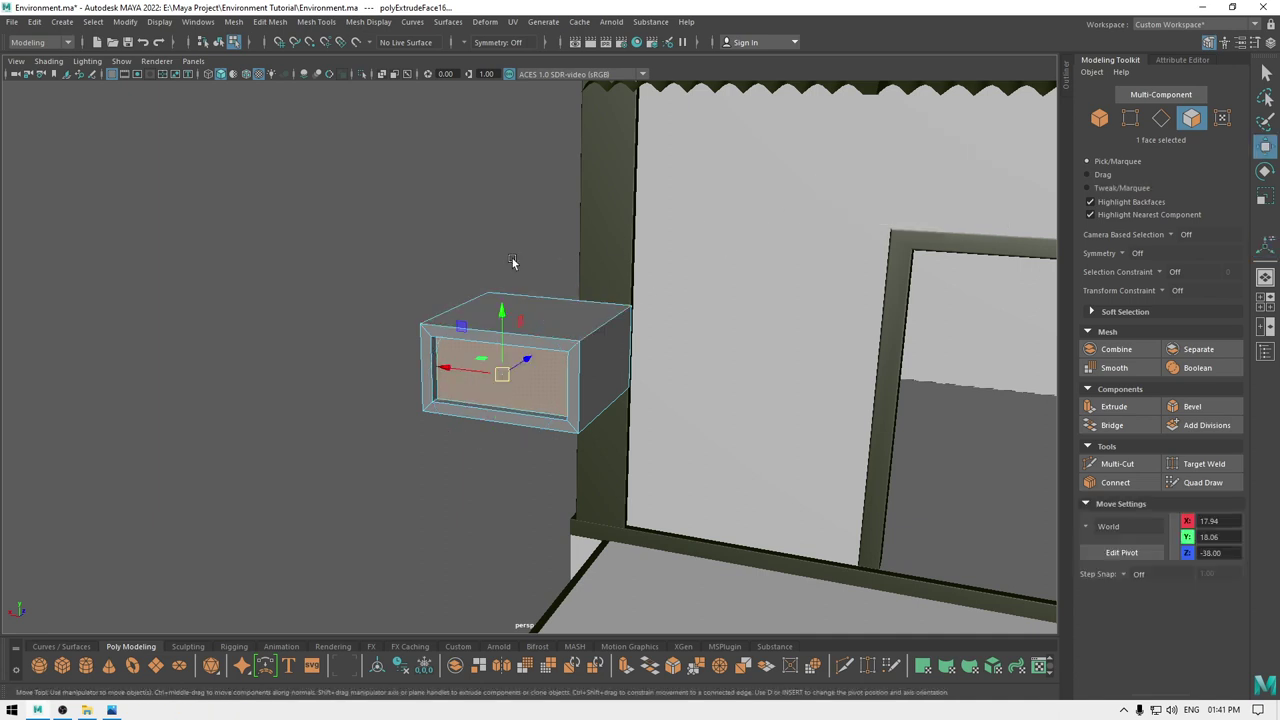
- Bevel all the box's edges with a fraction of 0.36 and 2 segments, return to object mode and save the scene
{"action": "right_click_drag", "start_coordinate": [420, 234], "coordinate": [420, 198]}
{"action": "left_click_drag", "start_coordinate": [424, 226], "coordinate": [326, 203], "text": "alt"}
{"action": "left_click_drag", "start_coordinate": [337, 218], "coordinate": [688, 520]}
{"action": "left_click_drag", "start_coordinate": [571, 448], "coordinate": [618, 482], "text": "alt"}
{"action": "right_click_drag", "start_coordinate": [470, 287], "coordinate": [551, 282], "text": "shift"}
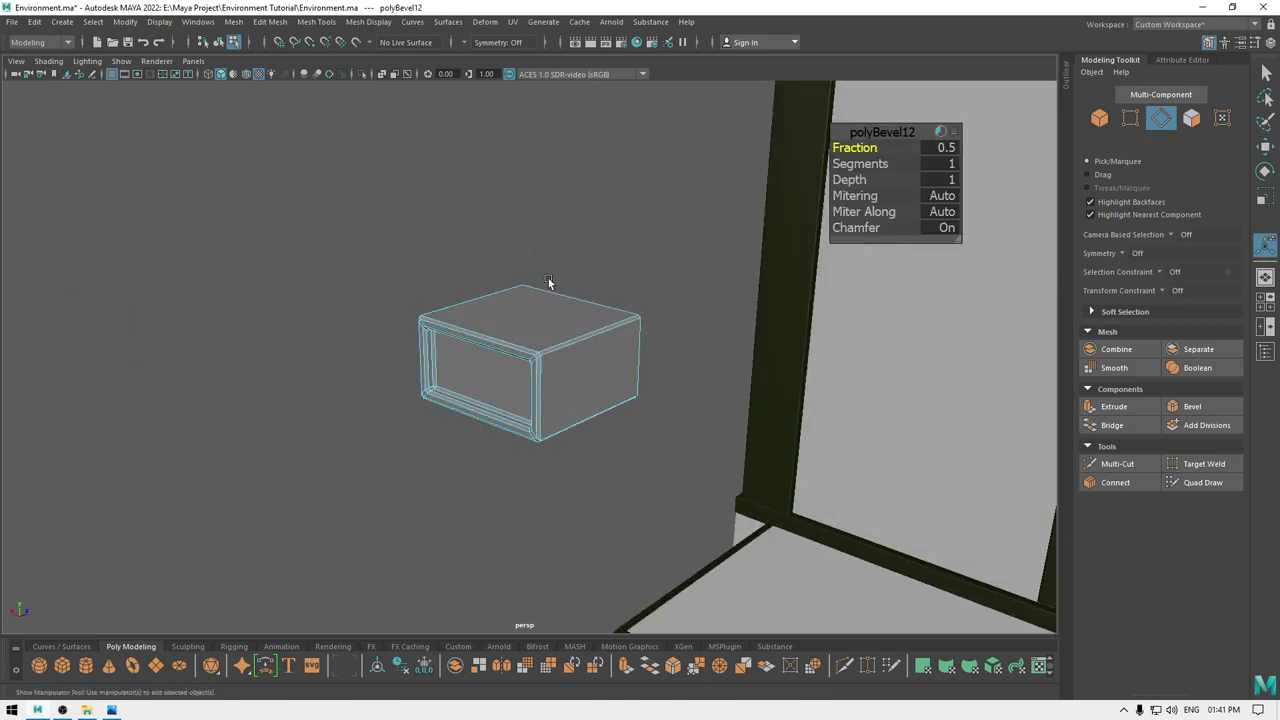
{"action": "left_click_drag", "start_coordinate": [568, 284], "coordinate": [622, 275], "text": "alt"}
{"action": "left_click_drag", "start_coordinate": [868, 148], "coordinate": [912, 165]}
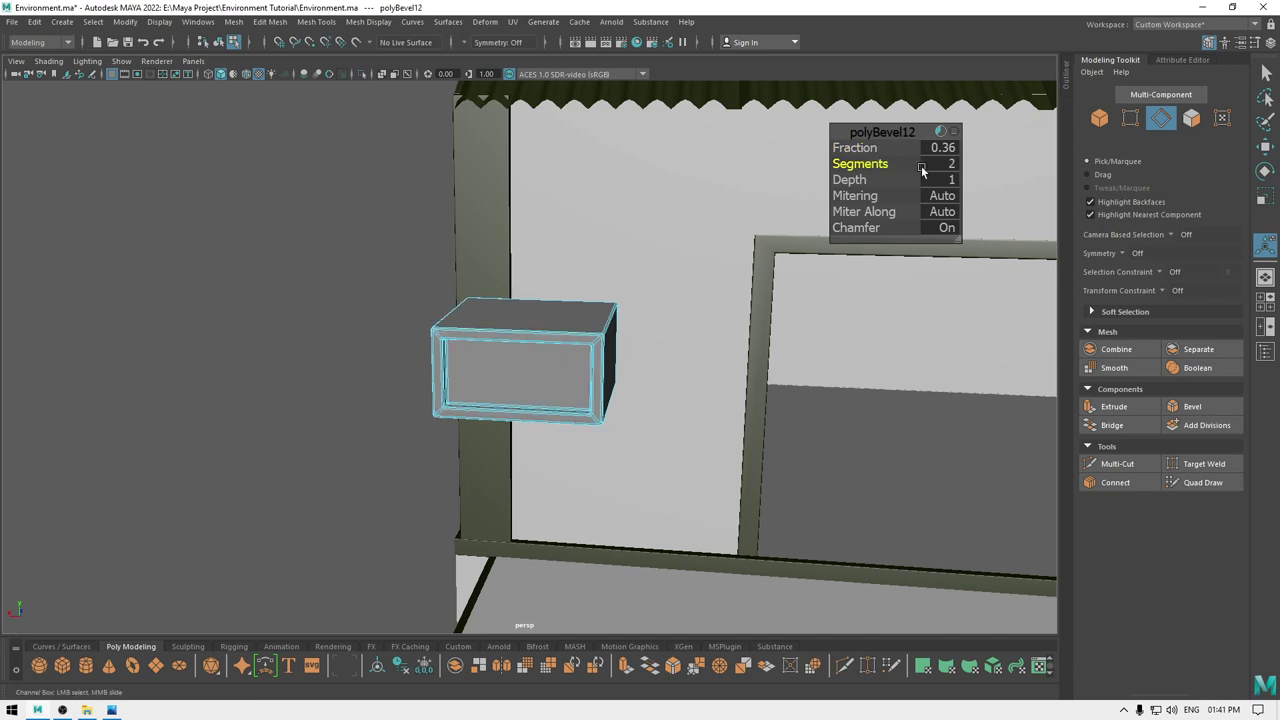
{"action": "key", "text": "w"}
{"action": "right_click_drag", "start_coordinate": [318, 259], "coordinate": [381, 228]}
{"action": "key", "text": "ctrl+s"}
{"action": "left_click", "coordinate": [381, 228]}
- Select the box's recessed front face, grow the selection once and assign a new Blinn material to it
{"action": "mouse_move", "coordinate": [386, 402]}
{"action": "left_mouse_down", "text": "alt"}
{"action": "mouse_move", "coordinate": [369, 373]}
{"action": "mouse_move", "coordinate": [378, 380]}
{"action": "left_mouse_up", "text": "alt"}
{"action": "left_click", "coordinate": [502, 340]}
{"action": "scroll", "coordinate": [502, 340], "scroll_direction": "up", "scroll_amount": 6}
{"action": "left_click_drag", "start_coordinate": [471, 423], "coordinate": [405, 315], "text": "alt"}
{"action": "scroll", "coordinate": [403, 354], "scroll_direction": "up", "scroll_amount": 1}
{"action": "right_click_drag", "start_coordinate": [405, 315], "coordinate": [406, 354]}
{"action": "left_click", "coordinate": [450, 338]}
{"action": "left_click_drag", "start_coordinate": [450, 338], "coordinate": [409, 387], "text": "alt"}
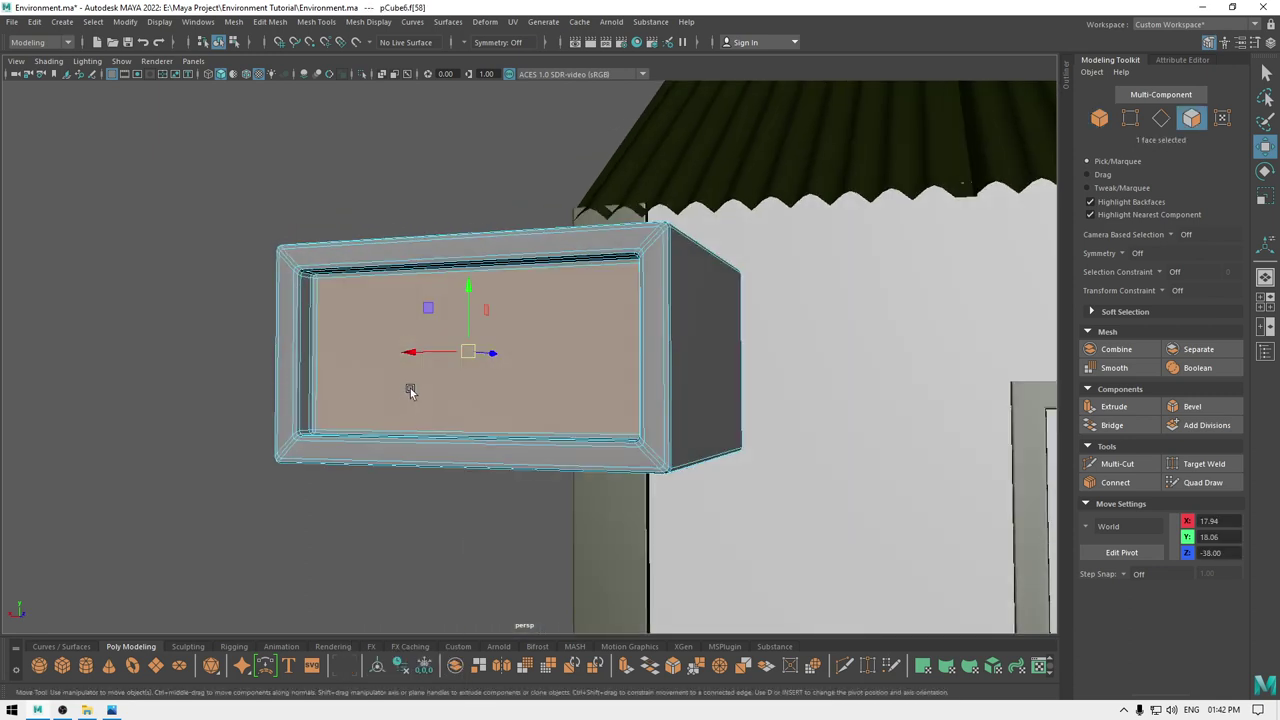
{"action": "key", "text": "shift+period"}
{"action": "right_click_drag", "start_coordinate": [410, 388], "coordinate": [524, 600]}
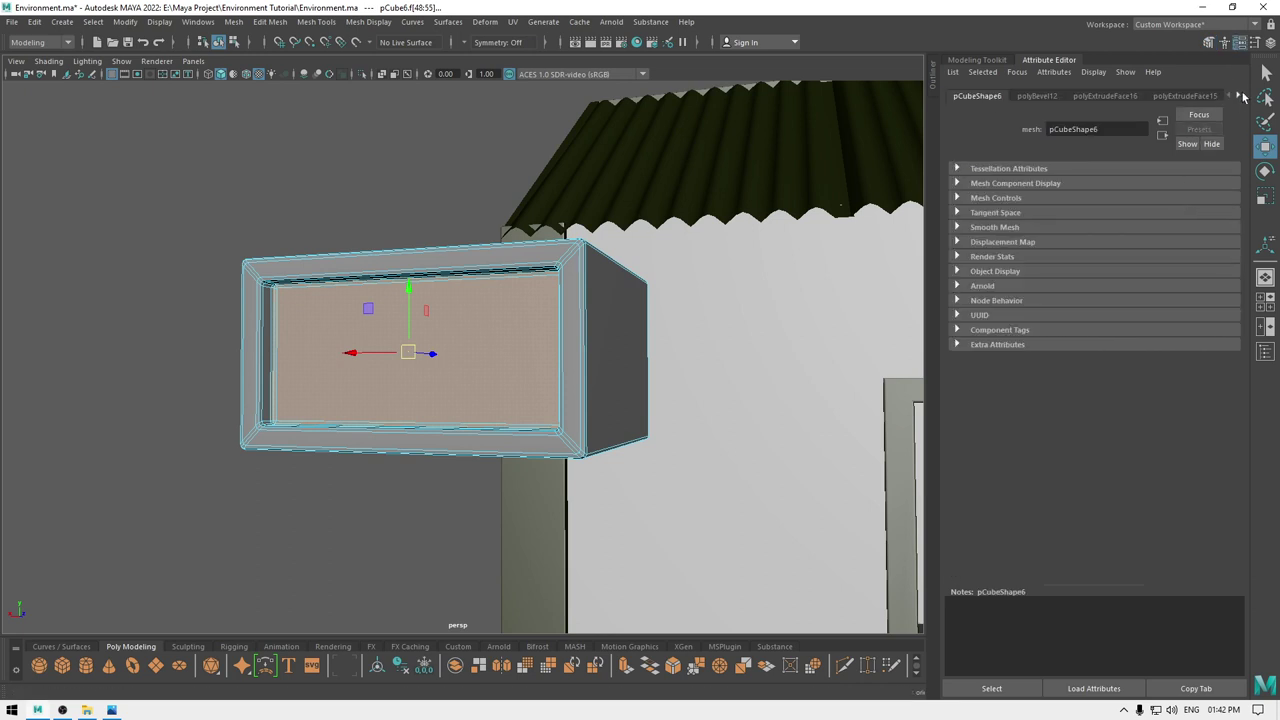
- Raise the color of the new blinn3 material to full white
{"action": "left_click", "coordinate": [1240, 96]}
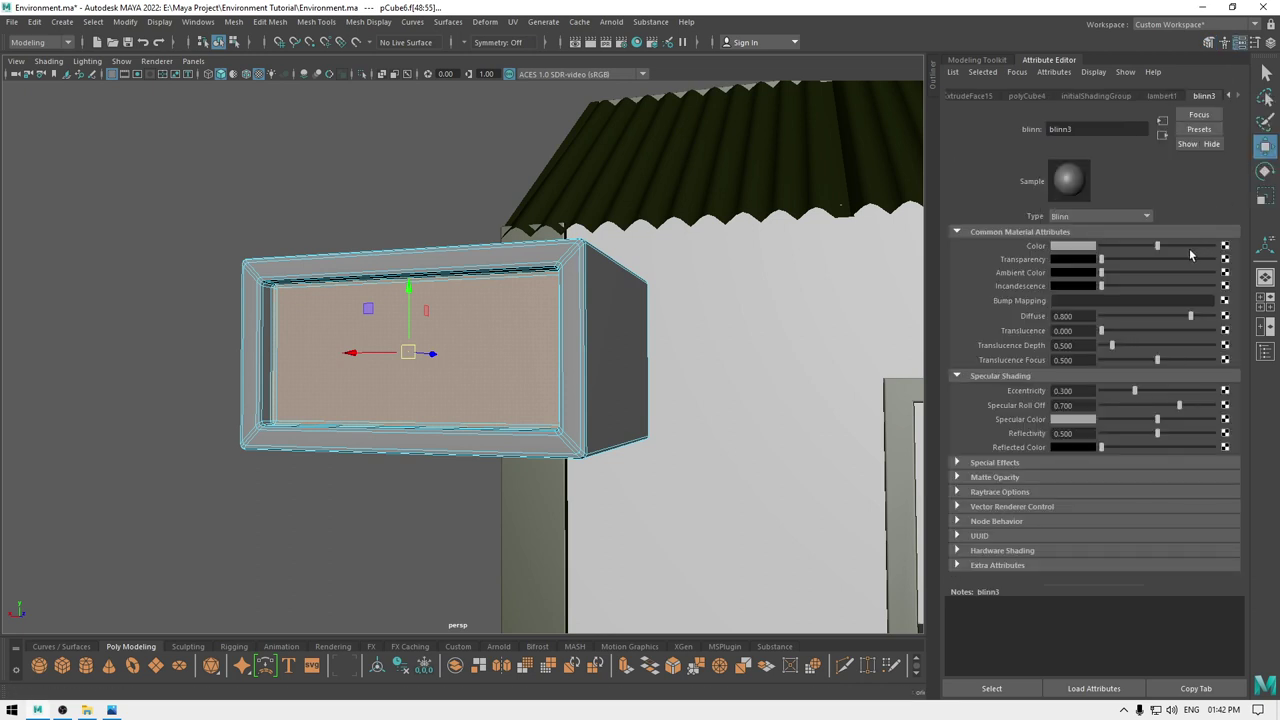
{"action": "left_click_drag", "start_coordinate": [1158, 246], "coordinate": [1264, 265]}
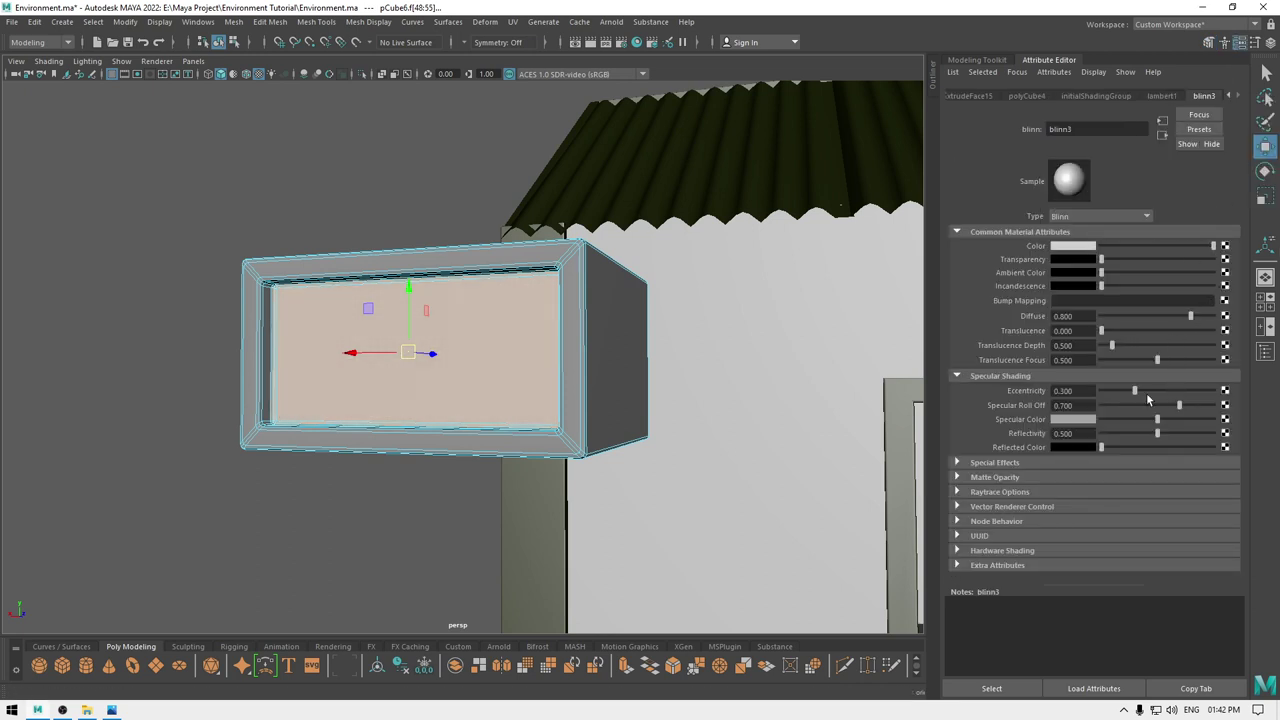
{"action": "right_click", "coordinate": [285, 190]}
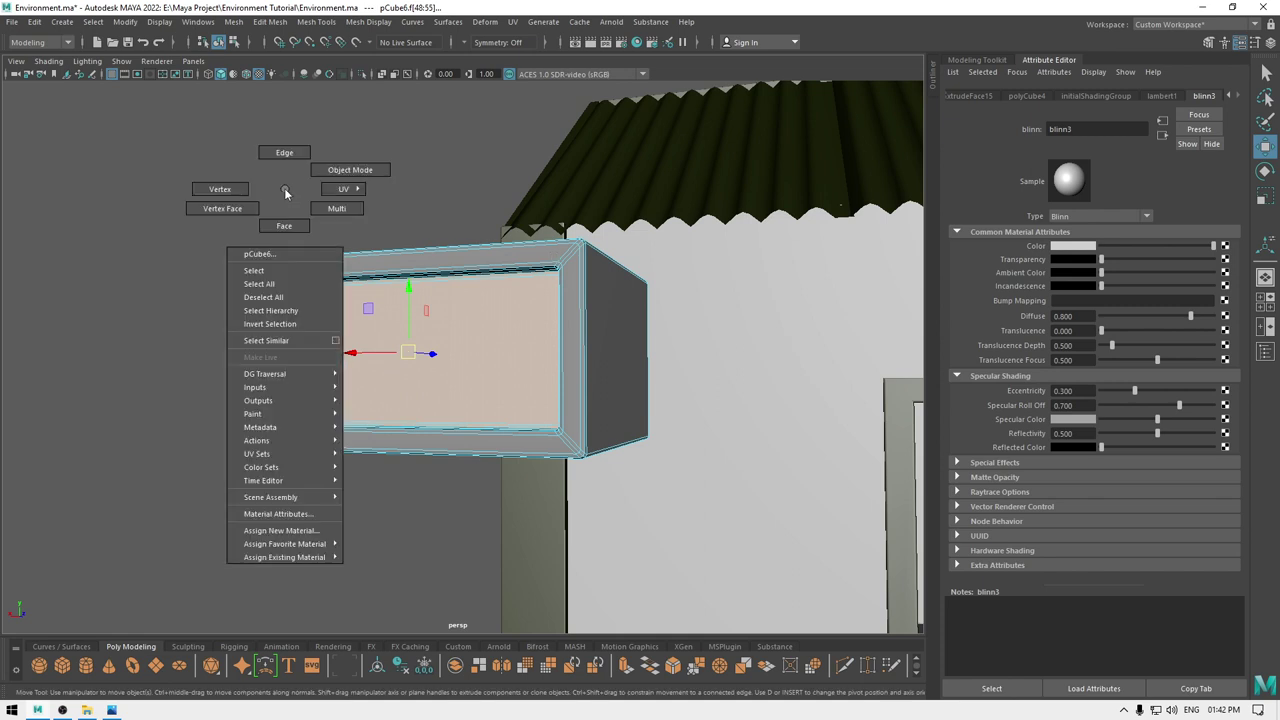
- Invert the face selection, assign an existing material to the rest of the box, and return to object mode
{"action": "left_click", "coordinate": [275, 324]}
{"action": "right_click", "coordinate": [311, 249]}
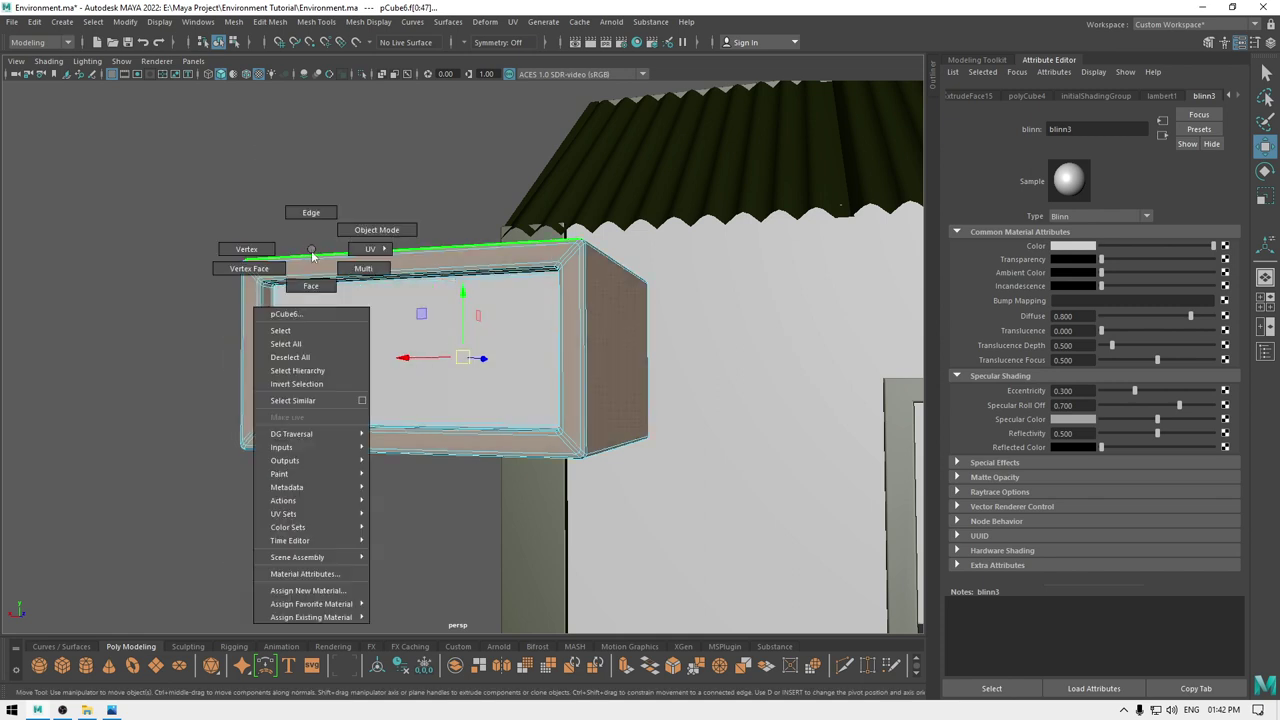
{"action": "mouse_move", "coordinate": [337, 619]}
{"action": "right_click_drag", "start_coordinate": [400, 630], "coordinate": [402, 626]}
{"action": "left_click", "coordinate": [355, 543]}
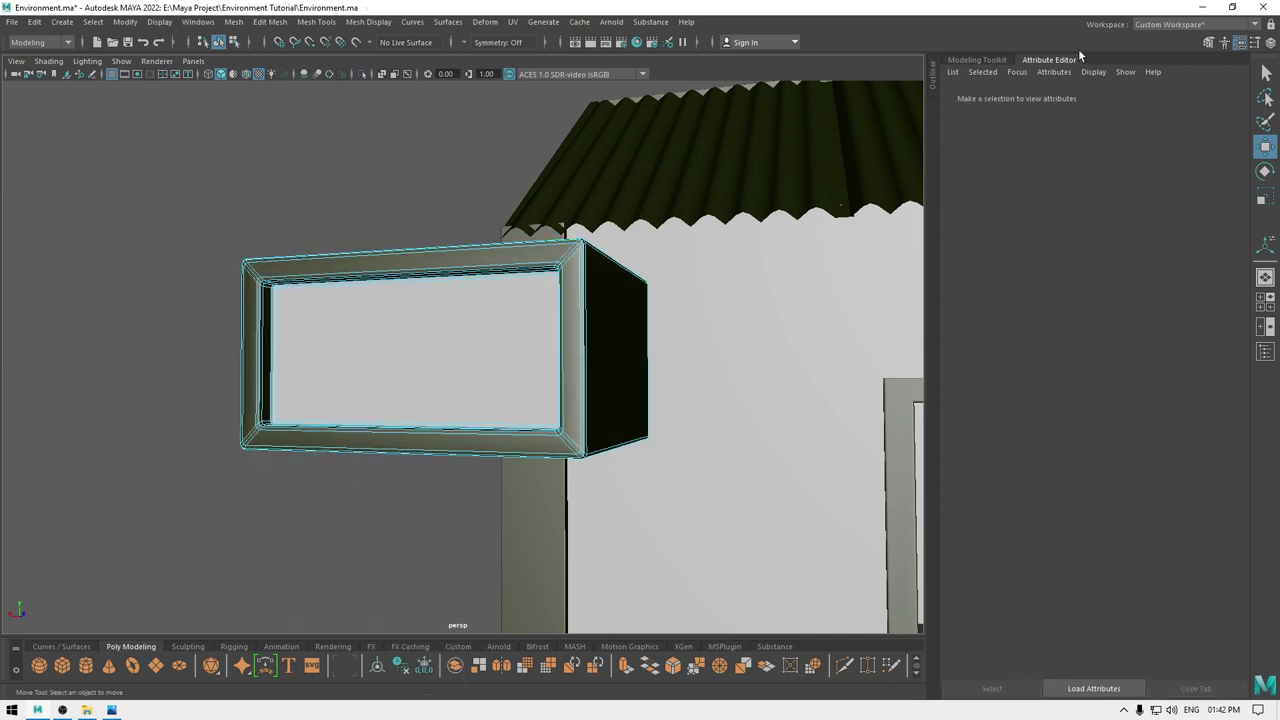
{"action": "left_click", "coordinate": [993, 59]}
{"action": "right_click_drag", "start_coordinate": [346, 195], "coordinate": [409, 179]}
- Select the box in the side view and move it toward the house wall to about Z -16.75
{"action": "left_click_drag", "start_coordinate": [378, 200], "coordinate": [311, 291], "text": "alt"}
{"action": "scroll", "coordinate": [310, 240], "scroll_direction": "down", "scroll_amount": 3}
{"action": "left_click_drag", "start_coordinate": [310, 221], "coordinate": [308, 180], "text": "alt"}
{"action": "key", "text": "space"}
{"action": "left_click_drag", "start_coordinate": [362, 260], "coordinate": [364, 298]}
{"action": "right_click_drag", "start_coordinate": [428, 424], "coordinate": [381, 235], "text": "alt"}
{"action": "middle_click_drag", "start_coordinate": [471, 508], "coordinate": [480, 384], "text": "alt"}
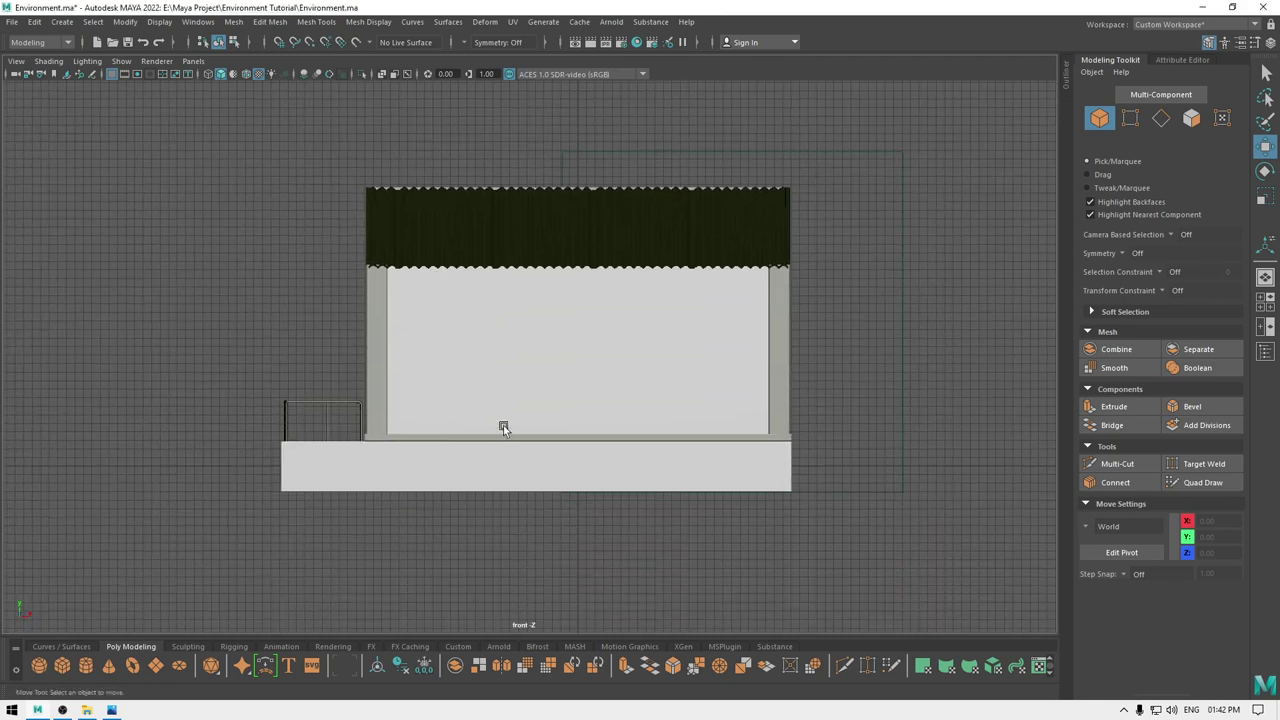
{"action": "right_click_drag", "start_coordinate": [506, 441], "coordinate": [444, 284], "text": "alt"}
{"action": "key", "text": "space"}
{"action": "left_click_drag", "start_coordinate": [466, 342], "coordinate": [472, 392]}
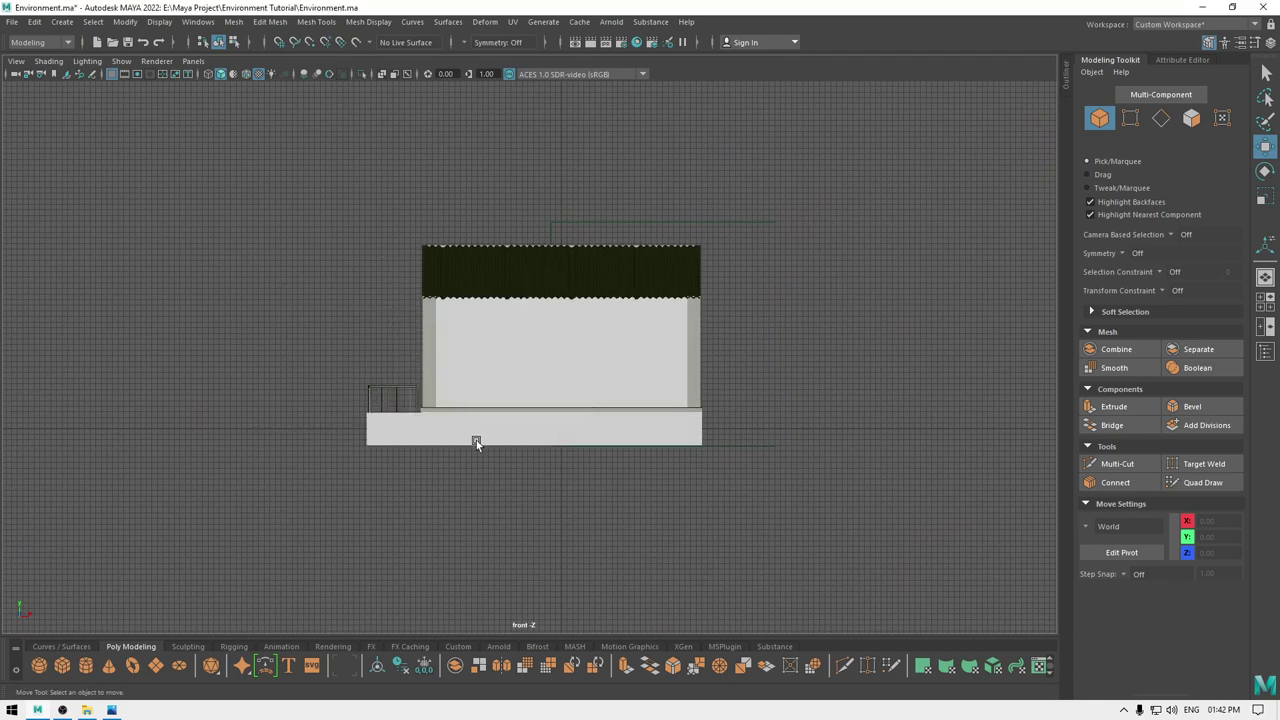
{"action": "key", "text": "space"}
{"action": "left_click_drag", "start_coordinate": [444, 261], "coordinate": [484, 261]}
{"action": "right_click_drag", "start_coordinate": [600, 308], "coordinate": [579, 295], "text": "alt"}
{"action": "middle_click_drag", "start_coordinate": [579, 295], "coordinate": [498, 275], "text": "alt"}
{"action": "left_click_drag", "start_coordinate": [809, 292], "coordinate": [882, 345]}
{"action": "right_click_drag", "start_coordinate": [882, 345], "coordinate": [896, 387], "text": "alt"}
{"action": "left_click_drag", "start_coordinate": [896, 316], "coordinate": [568, 301]}
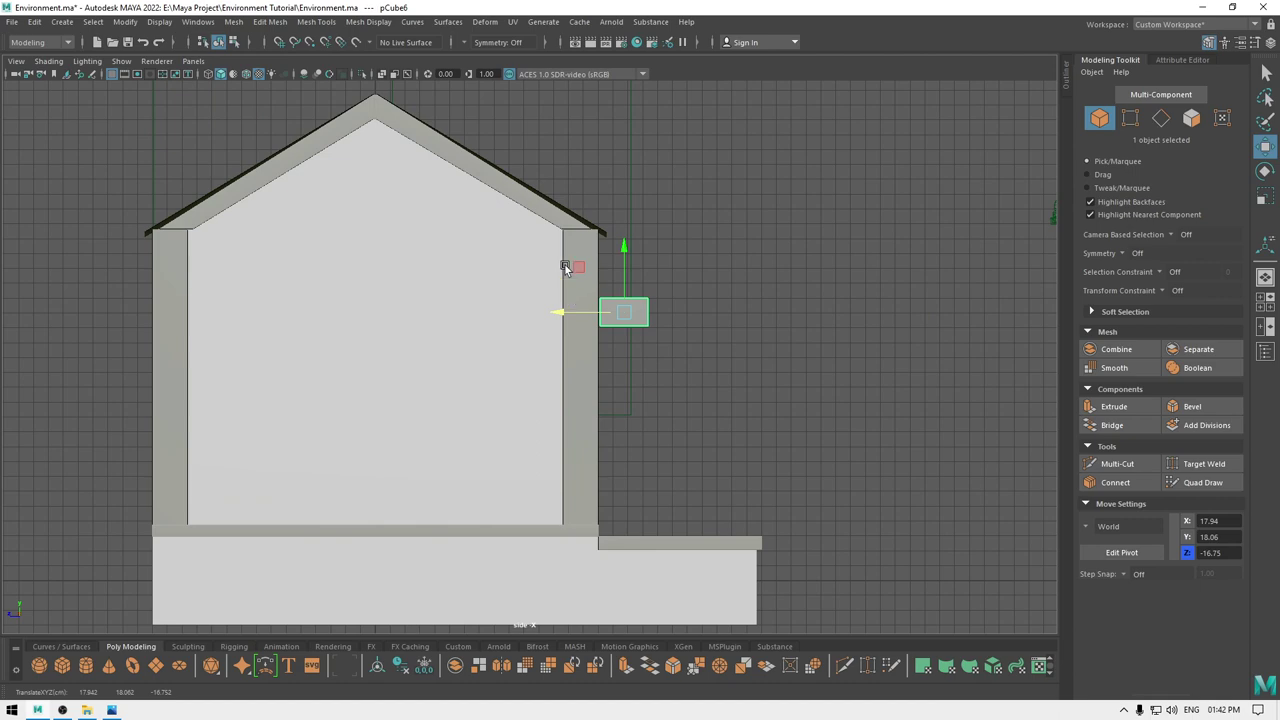
- Tilt the box so its front faces slightly downward and raise it to about Y 19.74
{"action": "right_click_drag", "start_coordinate": [580, 290], "coordinate": [759, 542], "text": "alt"}
{"action": "middle_click_drag", "start_coordinate": [759, 542], "coordinate": [661, 585], "text": "alt"}
{"action": "key", "text": "e"}
{"action": "mouse_move", "coordinate": [685, 351]}
{"action": "left_mouse_down"}
{"action": "mouse_move", "coordinate": [677, 363]}
{"action": "mouse_move", "coordinate": [715, 370]}
{"action": "mouse_move", "coordinate": [691, 348]}
{"action": "mouse_move", "coordinate": [683, 371]}
{"action": "mouse_move", "coordinate": [688, 346]}
{"action": "left_mouse_up"}
{"action": "key", "text": "ctrl+z"}
{"action": "key", "text": "e"}
{"action": "key", "text": "w"}
{"action": "key", "text": "e"}
{"action": "key", "text": "w"}
{"action": "left_click_drag", "start_coordinate": [633, 303], "coordinate": [632, 249]}
- Move the tilted box closer to the wall in wireframe, to about Z -16.50, and restore textured shading in perspective
{"action": "key", "text": "4"}
{"action": "right_click_drag", "start_coordinate": [609, 144], "coordinate": [812, 545], "text": "alt"}
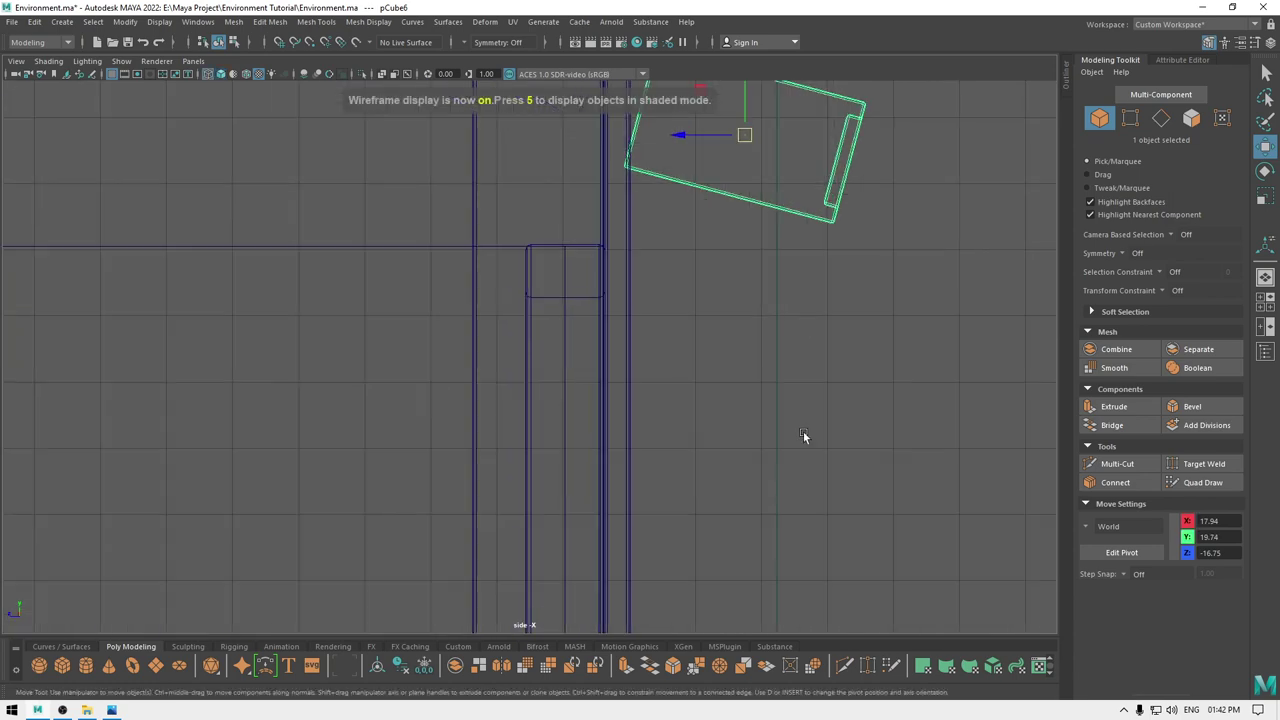
{"action": "middle_click_drag", "start_coordinate": [743, 152], "coordinate": [638, 468], "text": "alt"}
{"action": "left_click_drag", "start_coordinate": [637, 454], "coordinate": [620, 455]}
{"action": "key", "text": "space"}
{"action": "key", "text": "space"}
{"action": "key", "text": "6"}
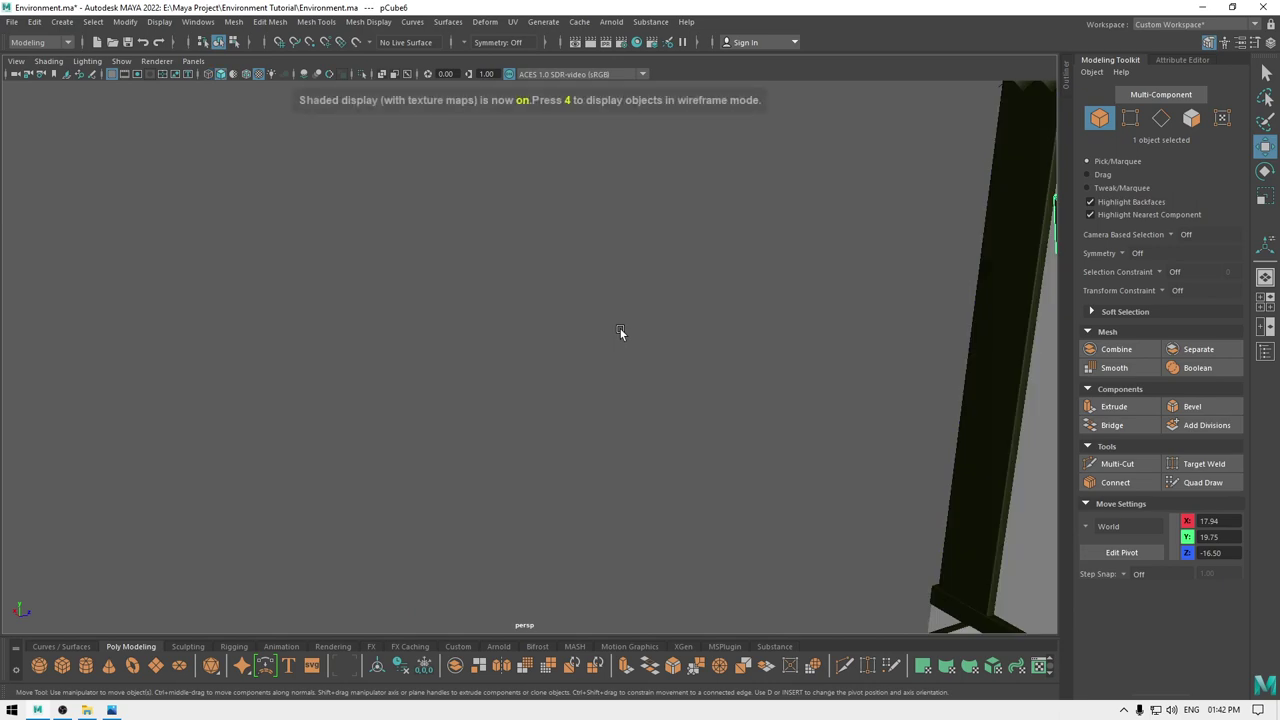
- Examine the tilted box's placement on the wall from several angles
{"action": "right_click_drag", "start_coordinate": [620, 330], "coordinate": [397, 33], "text": "alt"}
{"action": "left_click_drag", "start_coordinate": [540, 455], "coordinate": [694, 478], "text": "alt"}
{"action": "right_click_drag", "start_coordinate": [440, 500], "coordinate": [529, 580], "text": "alt"}
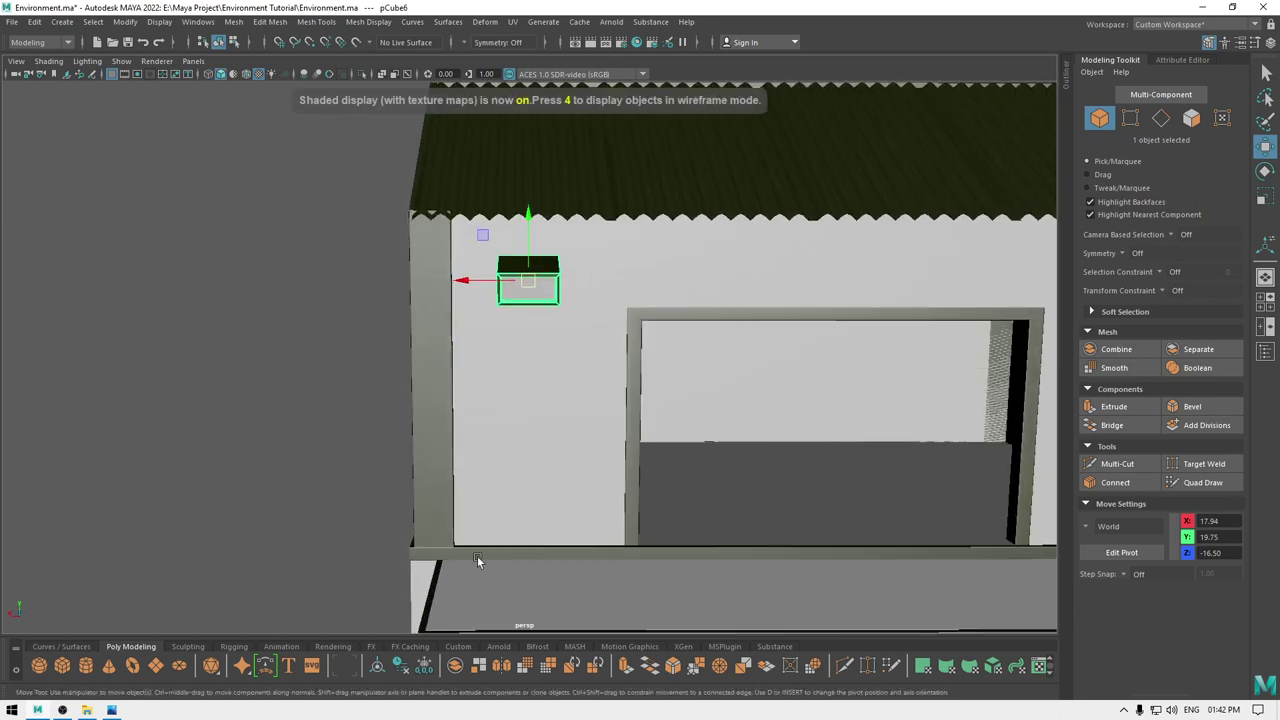
{"action": "left_click_drag", "start_coordinate": [529, 580], "coordinate": [495, 560], "text": "alt"}
{"action": "right_click_drag", "start_coordinate": [485, 535], "coordinate": [553, 580], "text": "alt"}
{"action": "left_click_drag", "start_coordinate": [553, 582], "coordinate": [503, 420], "text": "alt"}
{"action": "right_click_drag", "start_coordinate": [503, 420], "coordinate": [519, 326], "text": "alt"}
{"action": "middle_click_drag", "start_coordinate": [519, 326], "coordinate": [333, 472], "text": "alt"}
{"action": "mouse_move", "coordinate": [333, 472]}
{"action": "left_mouse_down", "text": "alt"}
{"action": "mouse_move", "coordinate": [295, 452]}
{"action": "mouse_move", "coordinate": [314, 463]}
{"action": "mouse_move", "coordinate": [408, 451]}
{"action": "mouse_move", "coordinate": [316, 467]}
{"action": "mouse_move", "coordinate": [352, 466]}
{"action": "left_mouse_up", "text": "alt"}
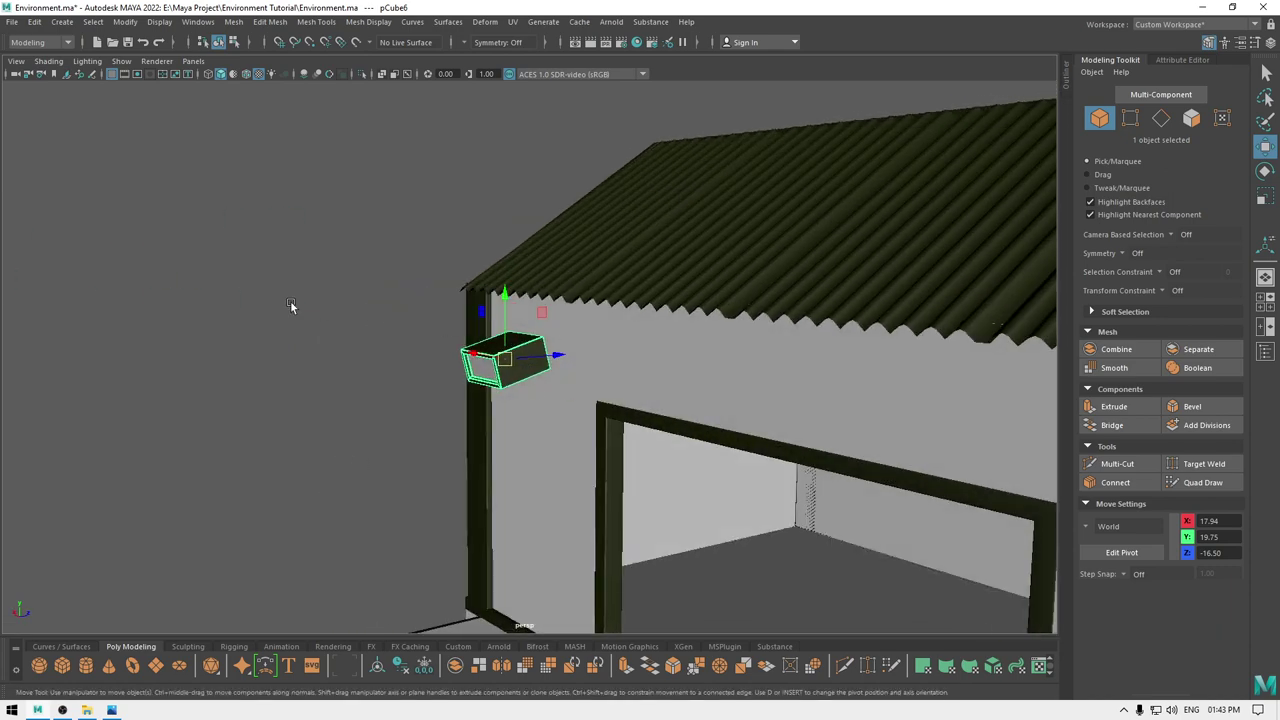
- Draw a thin four-cornered bracket polygon across the back of the box in the wireframe side view with Create Polygon
{"action": "key", "text": "space"}
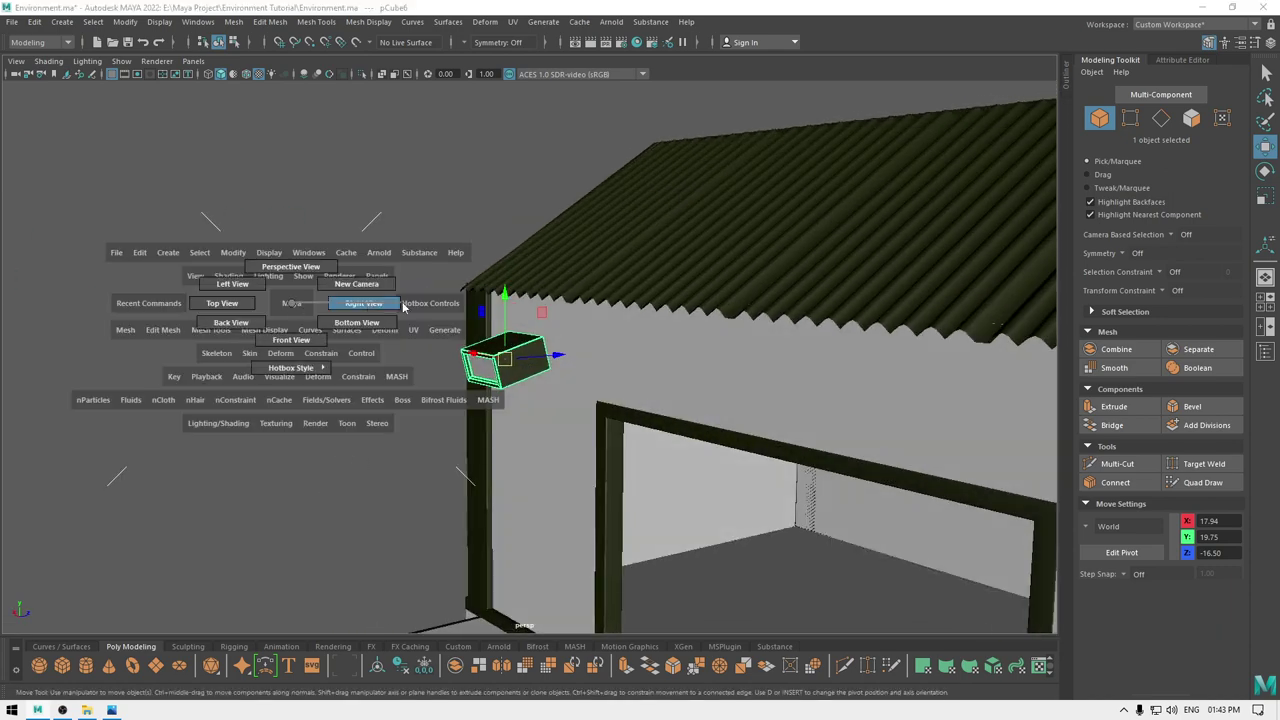
{"action": "left_click", "coordinate": [403, 307]}
{"action": "scroll", "coordinate": [560, 385], "scroll_direction": "up", "scroll_amount": 5}
{"action": "middle_click_drag", "start_coordinate": [652, 463], "coordinate": [653, 368], "text": "alt"}
{"action": "scroll", "coordinate": [653, 368], "scroll_direction": "up", "scroll_amount": 2}
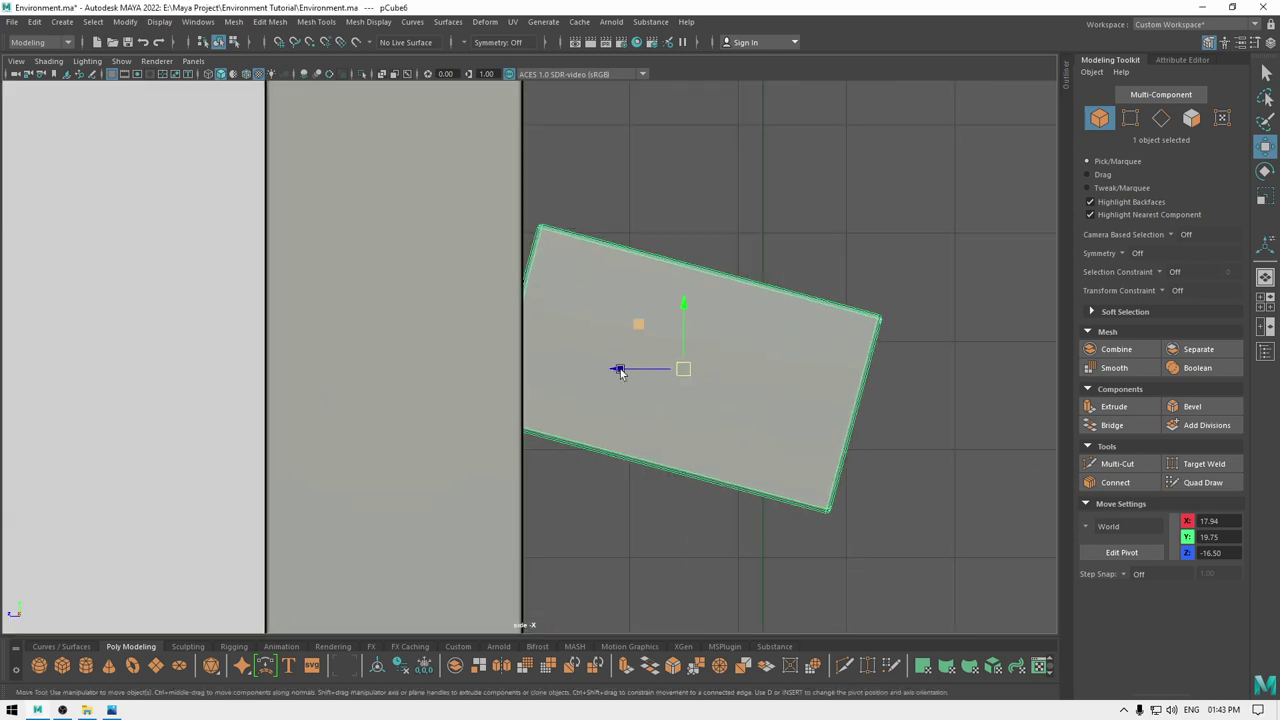
{"action": "key", "text": "4"}
{"action": "scroll", "coordinate": [591, 373], "scroll_direction": "up", "scroll_amount": 2}
{"action": "middle_click_drag", "start_coordinate": [591, 374], "coordinate": [666, 380], "text": "alt"}
{"action": "left_click", "coordinate": [720, 170]}
{"action": "right_click_drag", "start_coordinate": [736, 152], "coordinate": [714, 118], "text": "shift"}
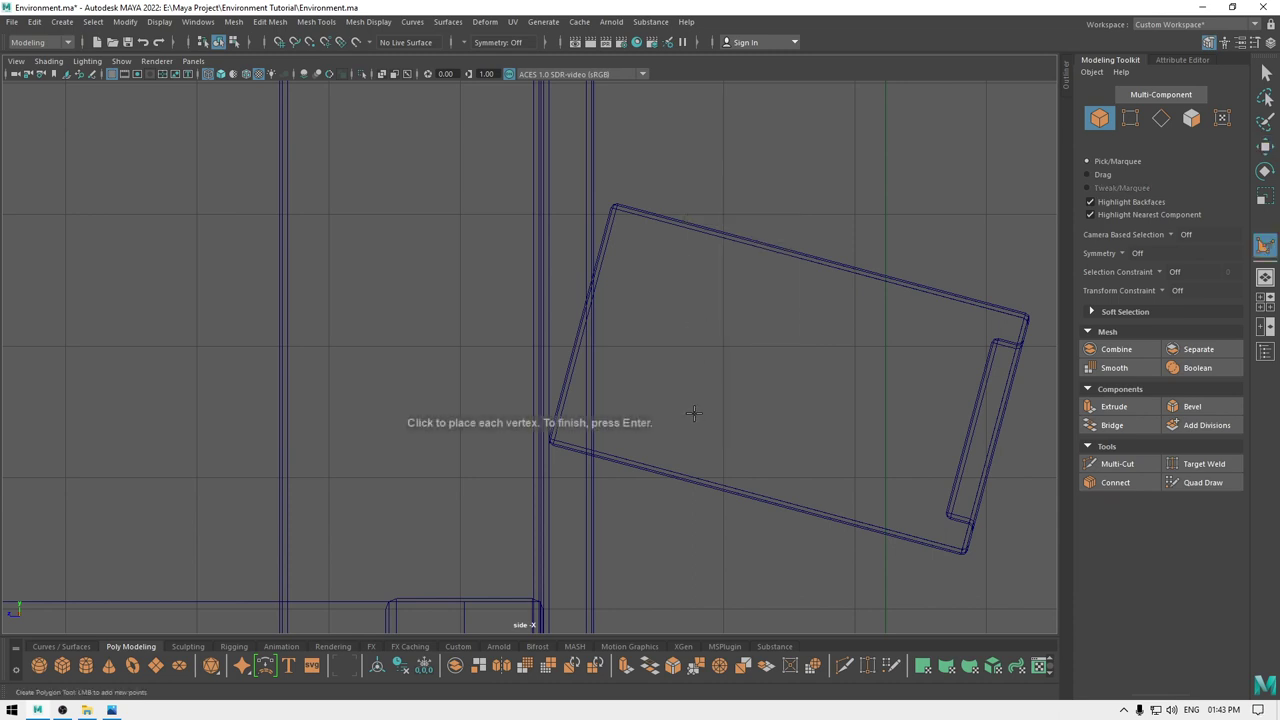
{"action": "left_click", "coordinate": [715, 318]}
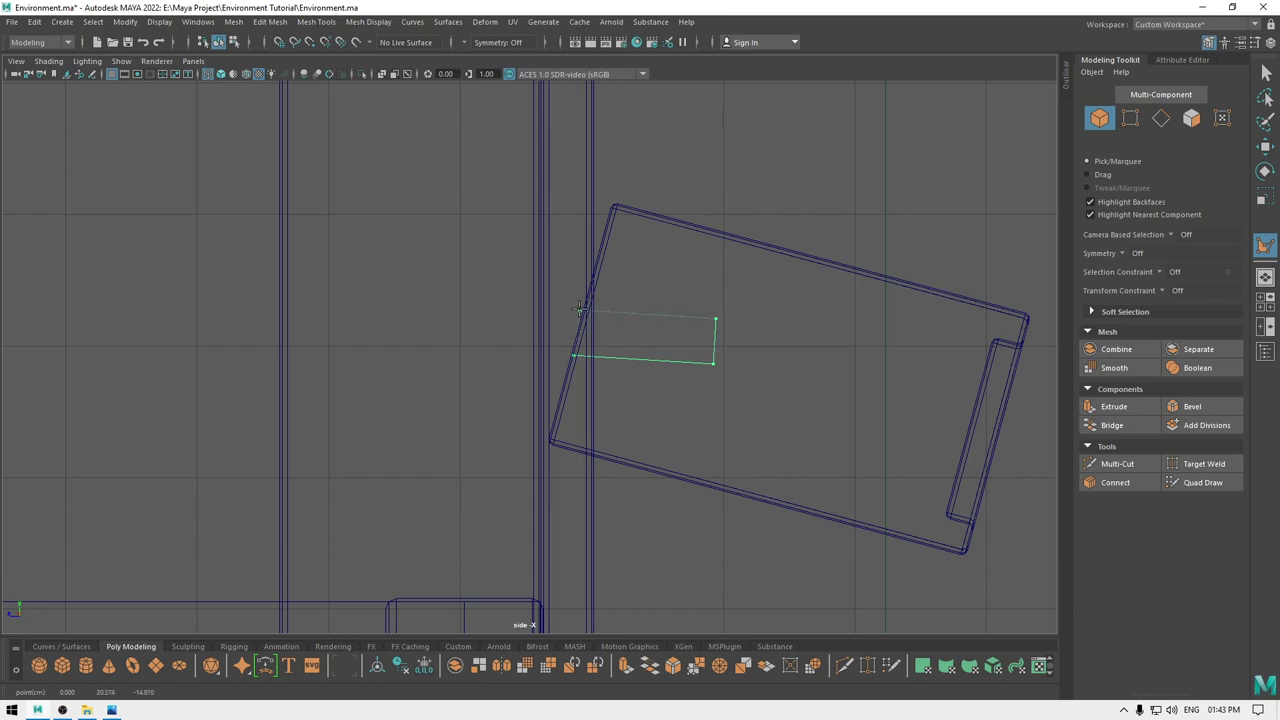
{"action": "key", "text": "w"}
- Center the bracket polygon's pivot and move it along X beside the wall box, to about X 15.79
{"action": "key", "text": "space"}
{"action": "left_click_drag", "start_coordinate": [626, 334], "coordinate": [611, 257]}
{"action": "left_click_drag", "start_coordinate": [627, 366], "coordinate": [500, 384], "text": "alt"}
{"action": "right_click_drag", "start_coordinate": [281, 272], "coordinate": [340, 242]}
{"action": "key", "text": "space"}
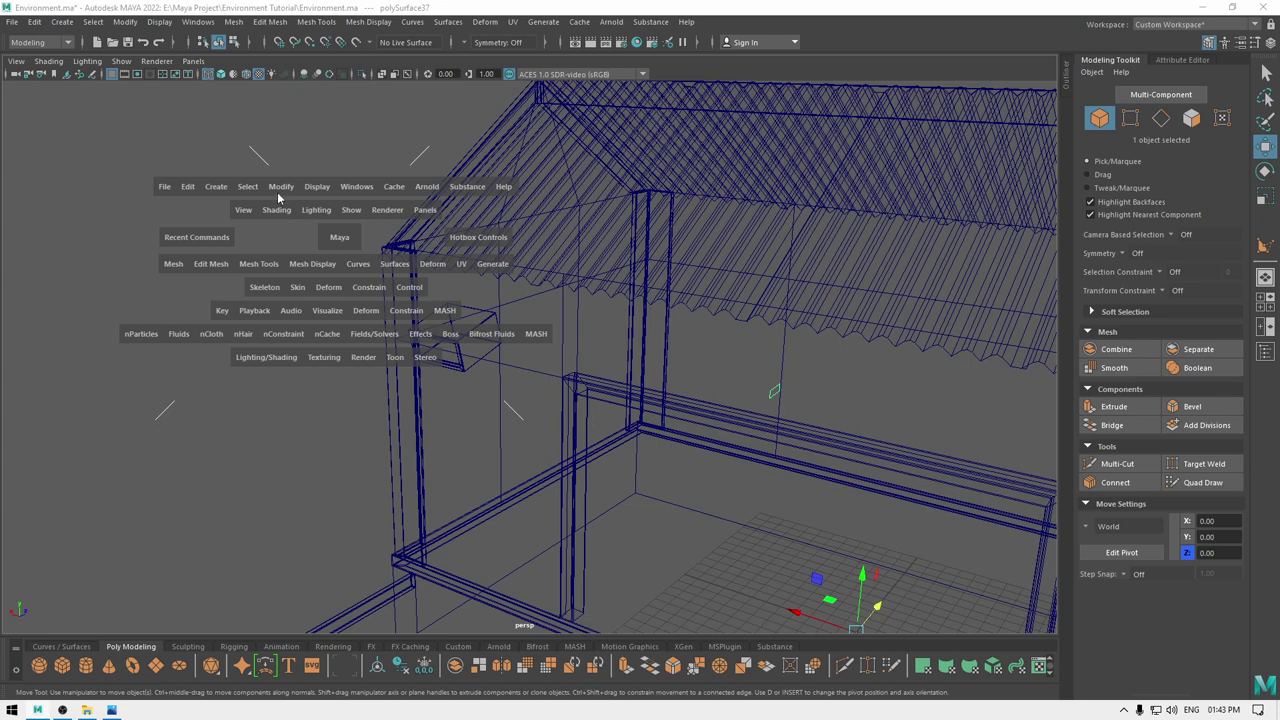
{"action": "left_click", "coordinate": [280, 198]}
{"action": "left_click", "coordinate": [350, 284]}
{"action": "mouse_move", "coordinate": [716, 379]}
{"action": "left_mouse_down"}
{"action": "mouse_move", "coordinate": [404, 384]}
{"action": "mouse_move", "coordinate": [438, 392]}
{"action": "left_mouse_up"}
{"action": "key", "text": "6"}
{"action": "left_click_drag", "start_coordinate": [539, 328], "coordinate": [458, 336], "text": "alt"}
- Align the bracket polygon with the box's side edge in an orthographic view, at about X 16.18
{"action": "key", "text": "space"}
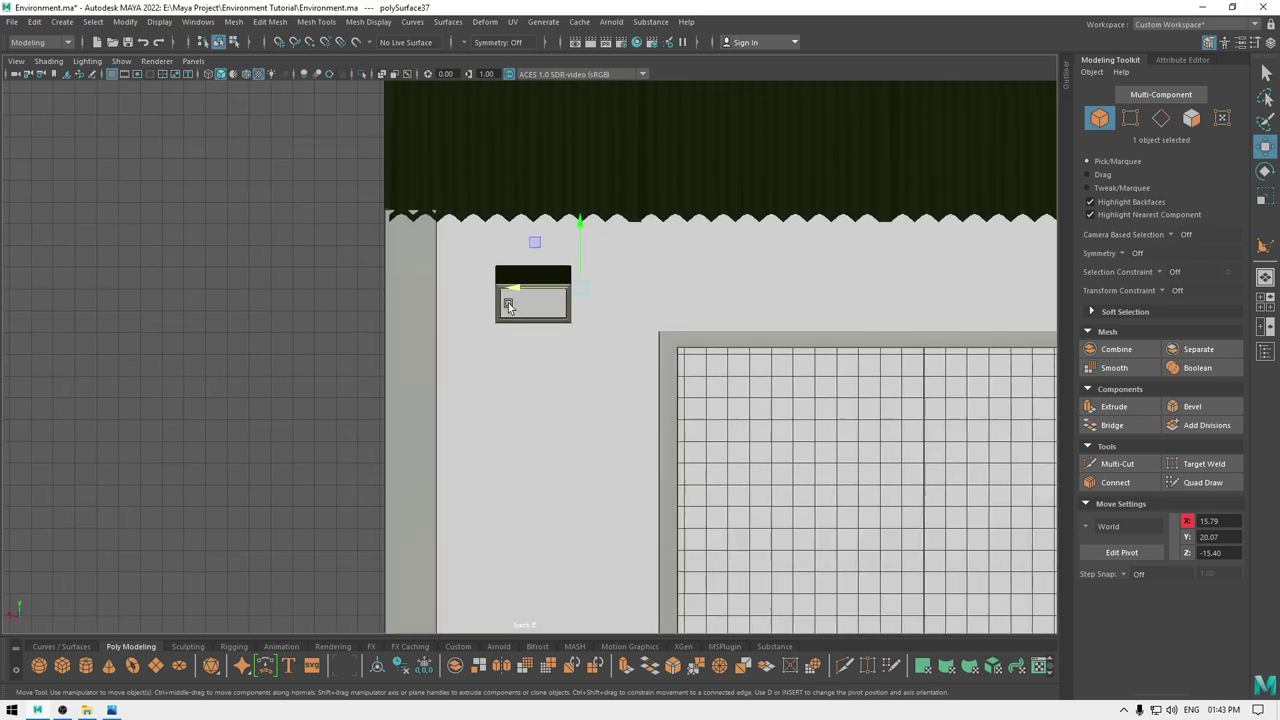
{"action": "right_click_drag", "start_coordinate": [497, 288], "coordinate": [677, 503], "text": "alt"}
{"action": "middle_click_drag", "start_coordinate": [616, 216], "coordinate": [500, 291], "text": "alt"}
{"action": "right_click_drag", "start_coordinate": [500, 291], "coordinate": [676, 525], "text": "alt"}
{"action": "left_click_drag", "start_coordinate": [436, 169], "coordinate": [390, 173]}
{"action": "middle_click_drag", "start_coordinate": [430, 190], "coordinate": [630, 272], "text": "alt"}
- Lengthen the bracket strip in the top view by moving its two inner vertices to about Z -14.22
{"action": "key", "text": "space"}
{"action": "left_click_drag", "start_coordinate": [630, 291], "coordinate": [500, 290]}
{"action": "middle_click_drag", "start_coordinate": [716, 192], "coordinate": [535, 271], "text": "alt"}
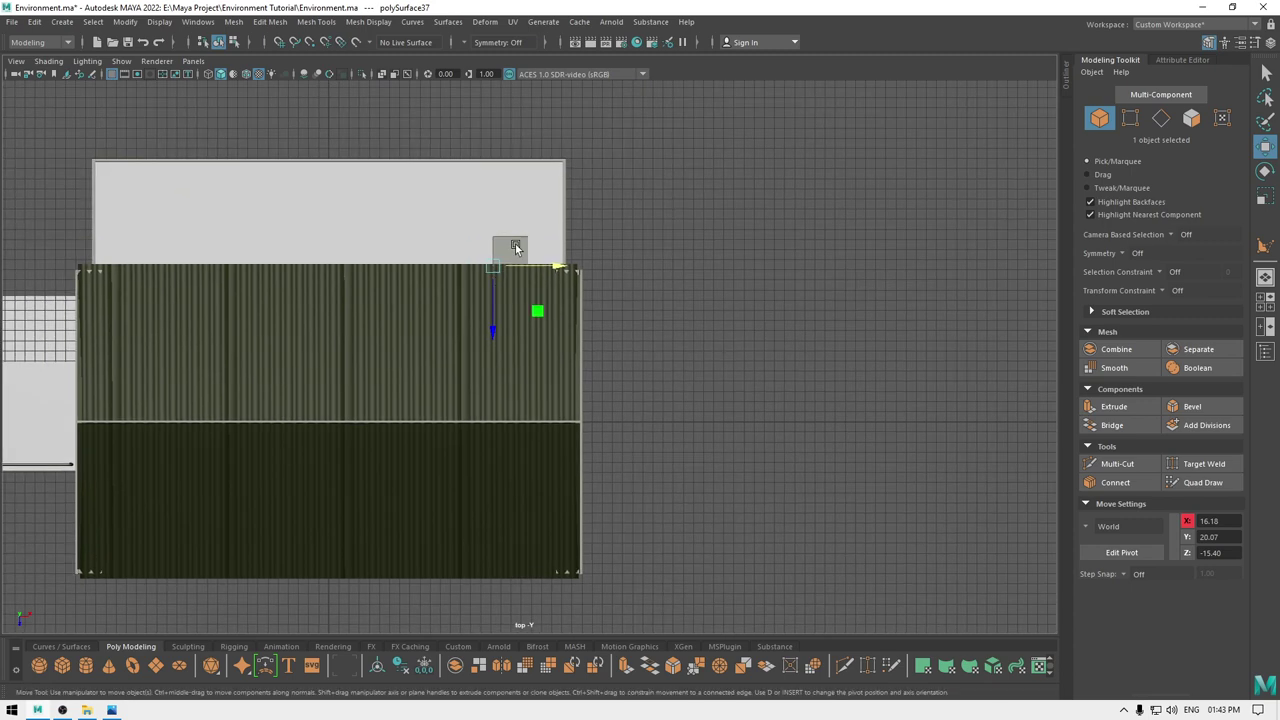
{"action": "scroll", "coordinate": [562, 230], "scroll_direction": "up", "scroll_amount": 8}
{"action": "middle_click_drag", "start_coordinate": [614, 291], "coordinate": [739, 578], "text": "alt"}
{"action": "key", "text": "4"}
{"action": "key", "text": "4"}
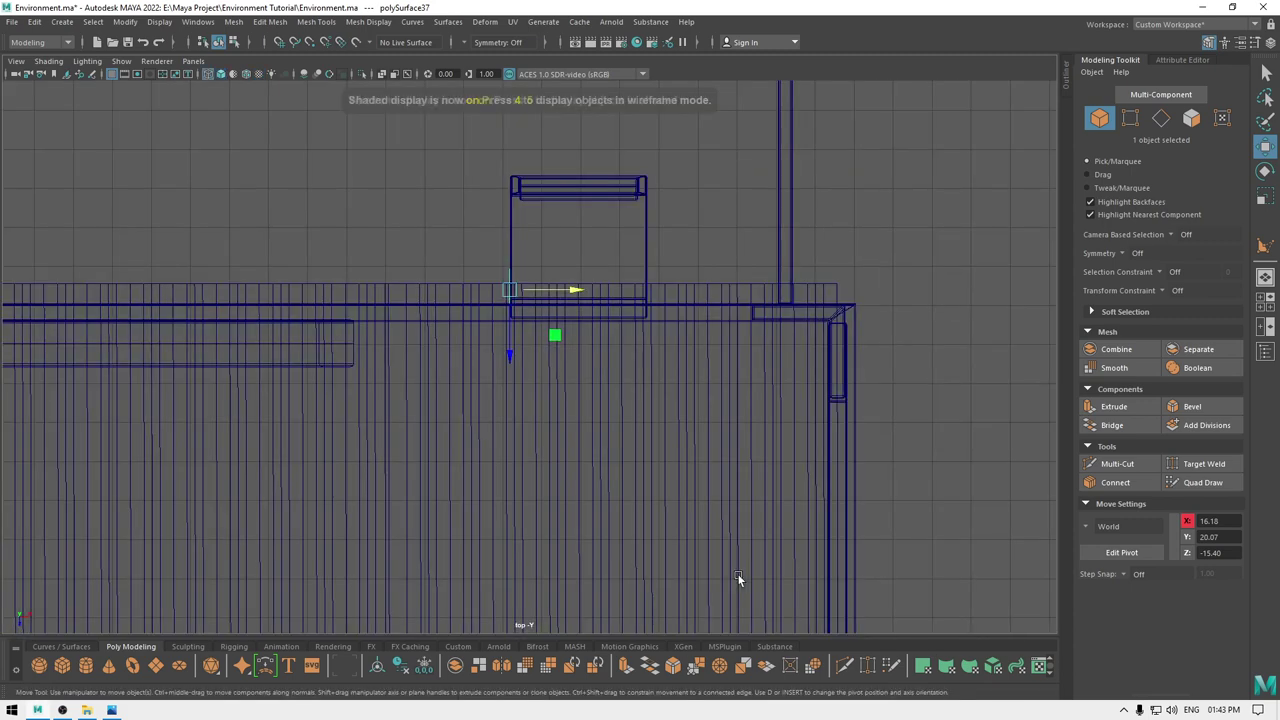
{"action": "key", "text": "F8"}
{"action": "left_click_drag", "start_coordinate": [503, 293], "coordinate": [512, 398]}
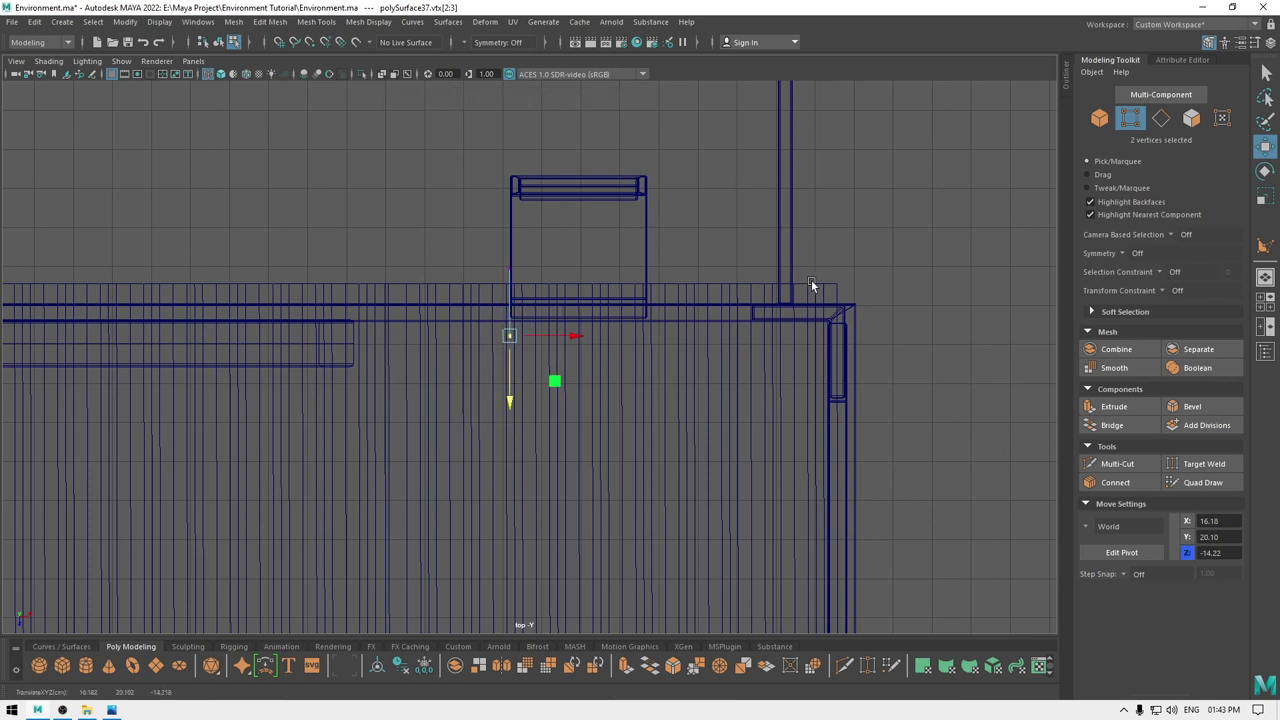
- Extrude the strip's inner end edge sideways to about X 17.84, forming an L-shaped half bracket
{"action": "key", "text": "space"}
{"action": "left_click_drag", "start_coordinate": [812, 281], "coordinate": [804, 200]}
{"action": "left_click_drag", "start_coordinate": [511, 306], "coordinate": [436, 258], "text": "alt"}
{"action": "right_click_drag", "start_coordinate": [434, 257], "coordinate": [426, 140]}
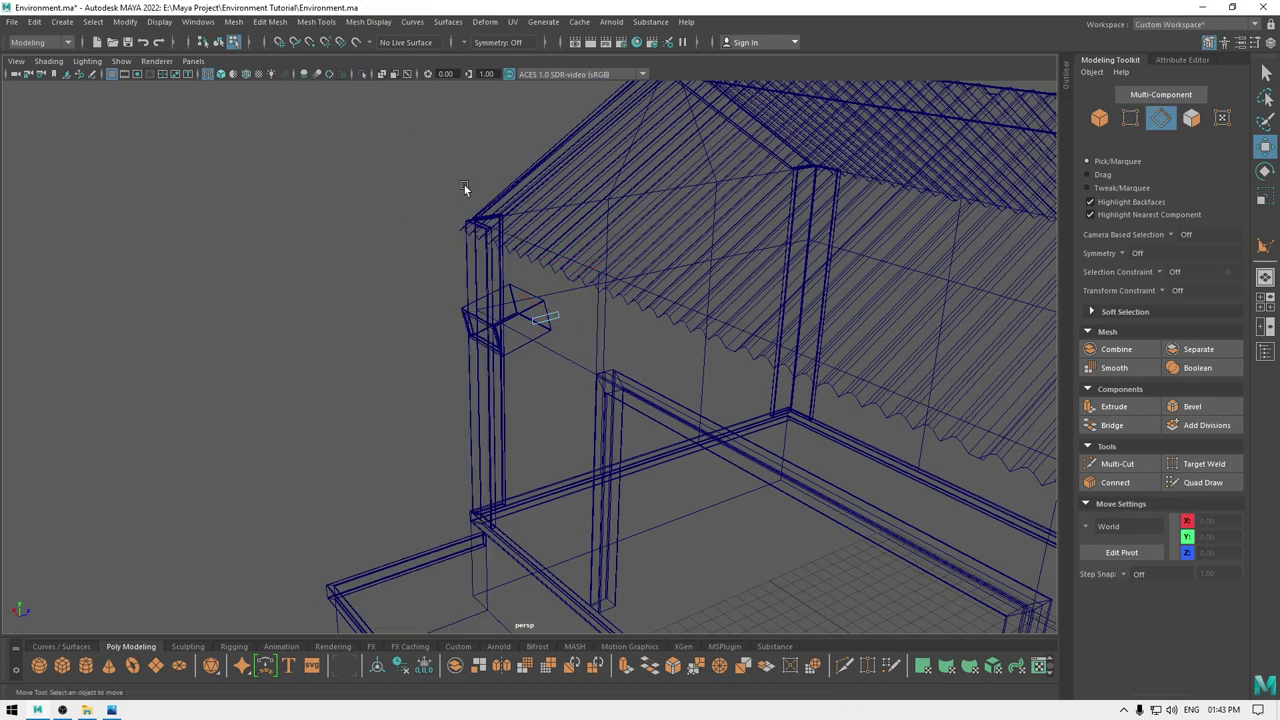
{"action": "left_click", "coordinate": [560, 318]}
{"action": "key", "text": "space"}
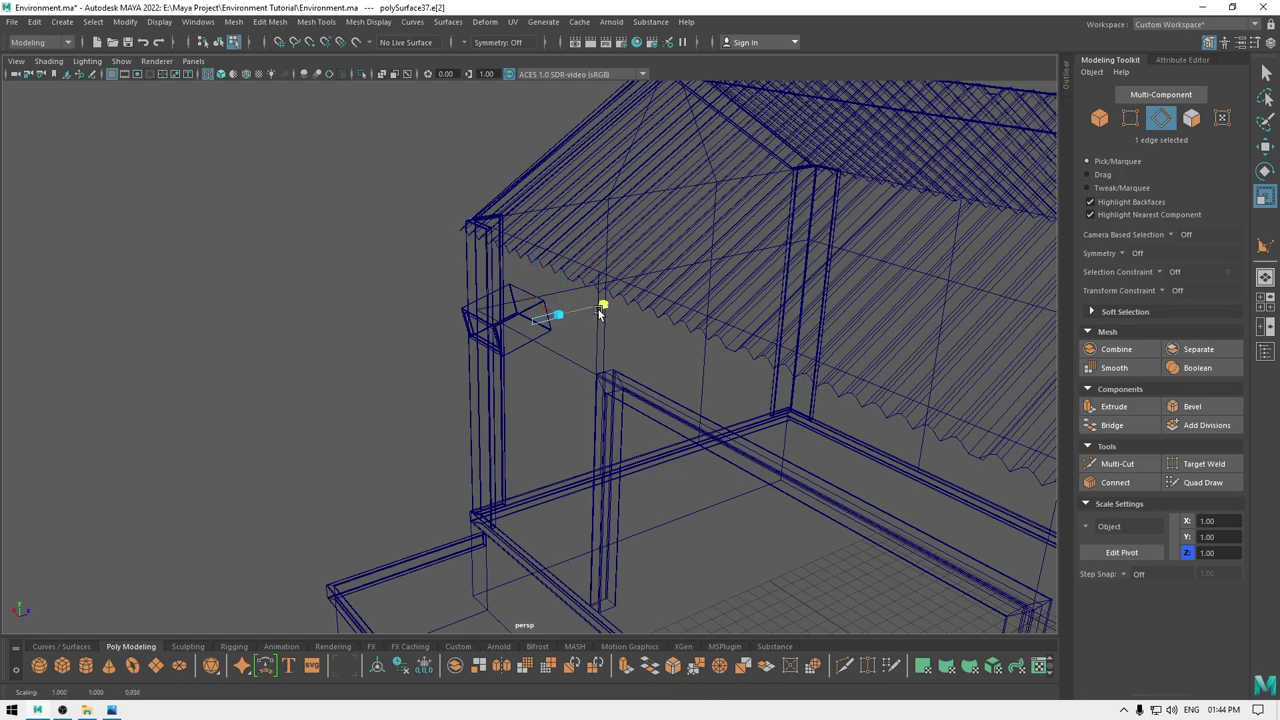
{"action": "mouse_move", "coordinate": [479, 367]}
{"action": "left_mouse_down", "text": "alt"}
{"action": "mouse_move", "coordinate": [585, 380]}
{"action": "mouse_move", "coordinate": [690, 415]}
{"action": "left_mouse_up", "text": "alt"}
{"action": "mouse_move", "coordinate": [374, 381]}
{"action": "left_mouse_down", "text": "alt"}
{"action": "mouse_move", "coordinate": [281, 362]}
{"action": "mouse_move", "coordinate": [353, 353]}
{"action": "mouse_move", "coordinate": [295, 342]}
{"action": "mouse_move", "coordinate": [328, 351]}
{"action": "left_mouse_up", "text": "alt"}
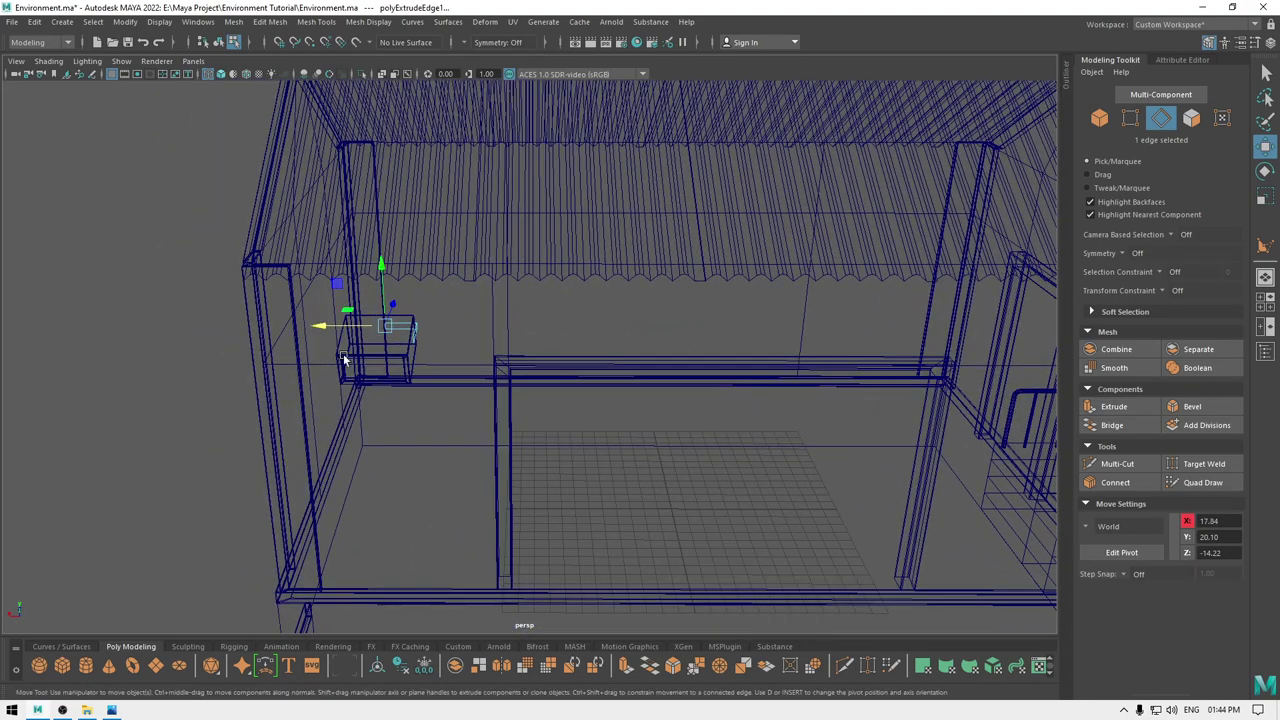
- Snap the half bracket's pivot to its extruded end in the top view and duplicate the half
{"action": "right_click_drag", "start_coordinate": [136, 279], "coordinate": [205, 261]}
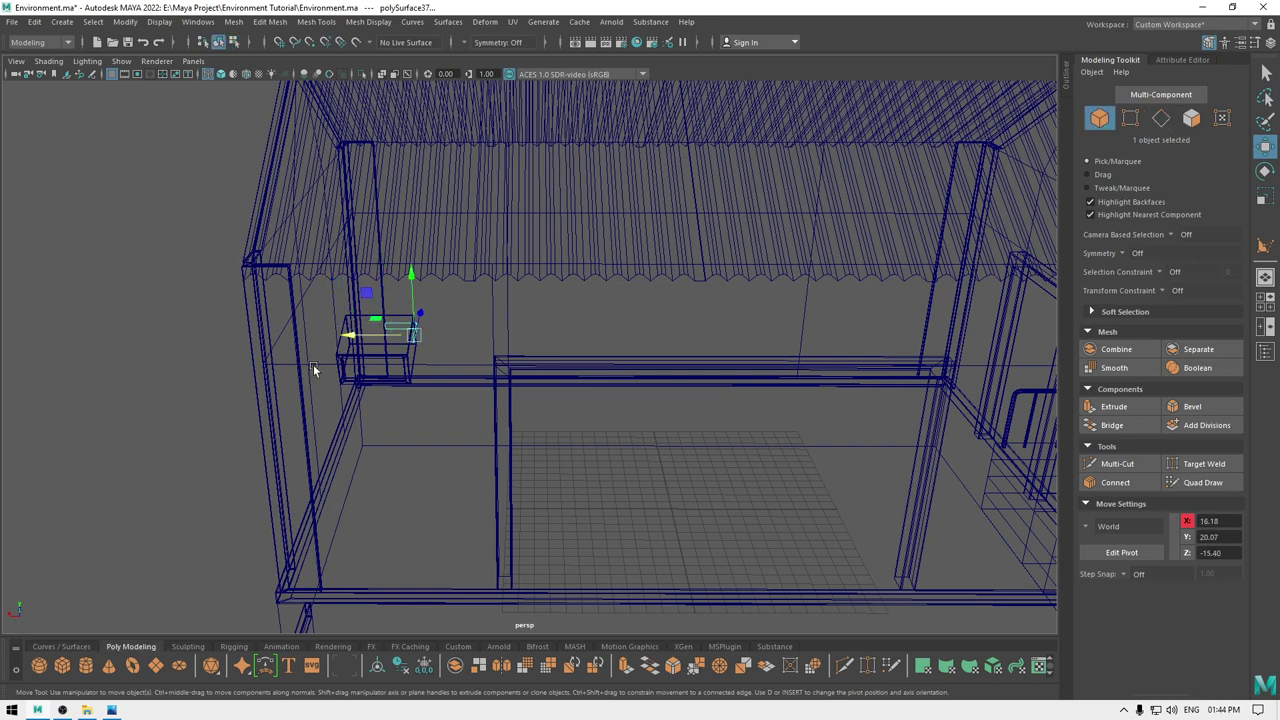
{"action": "key", "text": "space"}
{"action": "left_click_drag", "start_coordinate": [383, 338], "coordinate": [235, 297]}
{"action": "scroll", "coordinate": [548, 610], "scroll_direction": "up", "scroll_amount": 5}
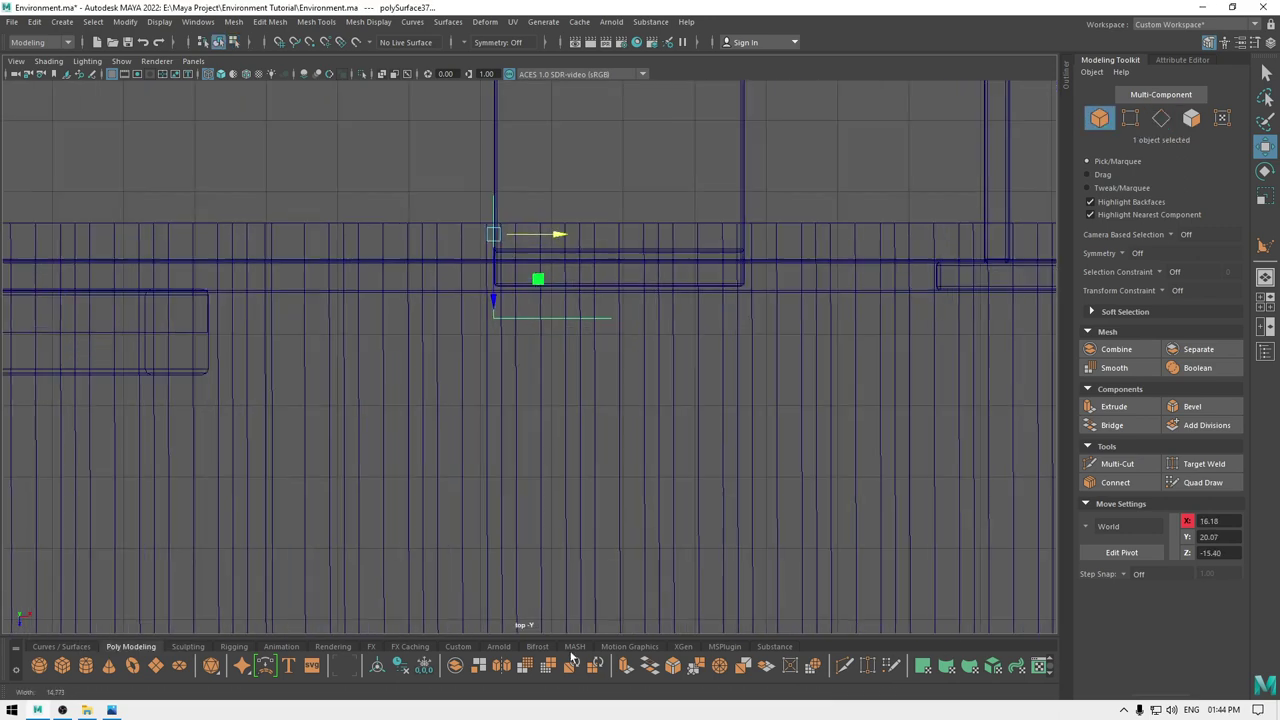
{"action": "middle_click_drag", "start_coordinate": [526, 350], "coordinate": [472, 393], "text": "alt"}
{"action": "key", "text": "d"}
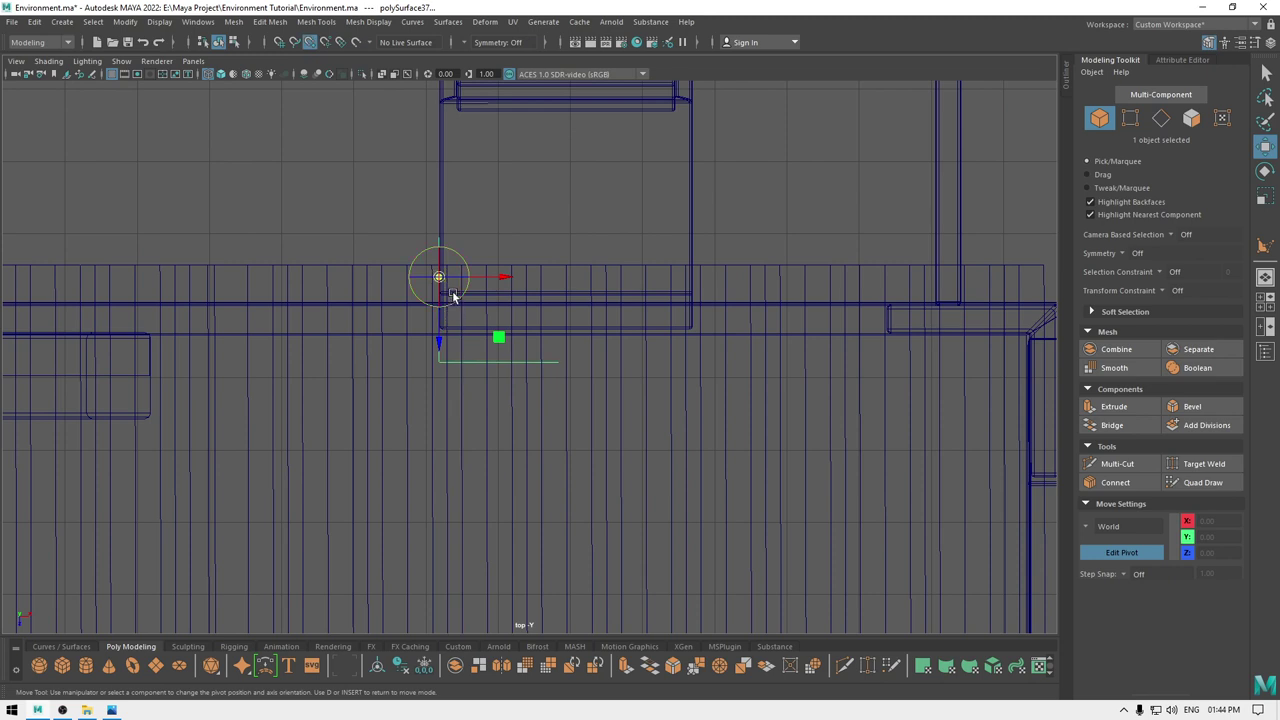
{"action": "left_click", "coordinate": [431, 370]}
{"action": "left_click_drag", "start_coordinate": [504, 363], "coordinate": [535, 368]}
{"action": "key", "text": "d"}
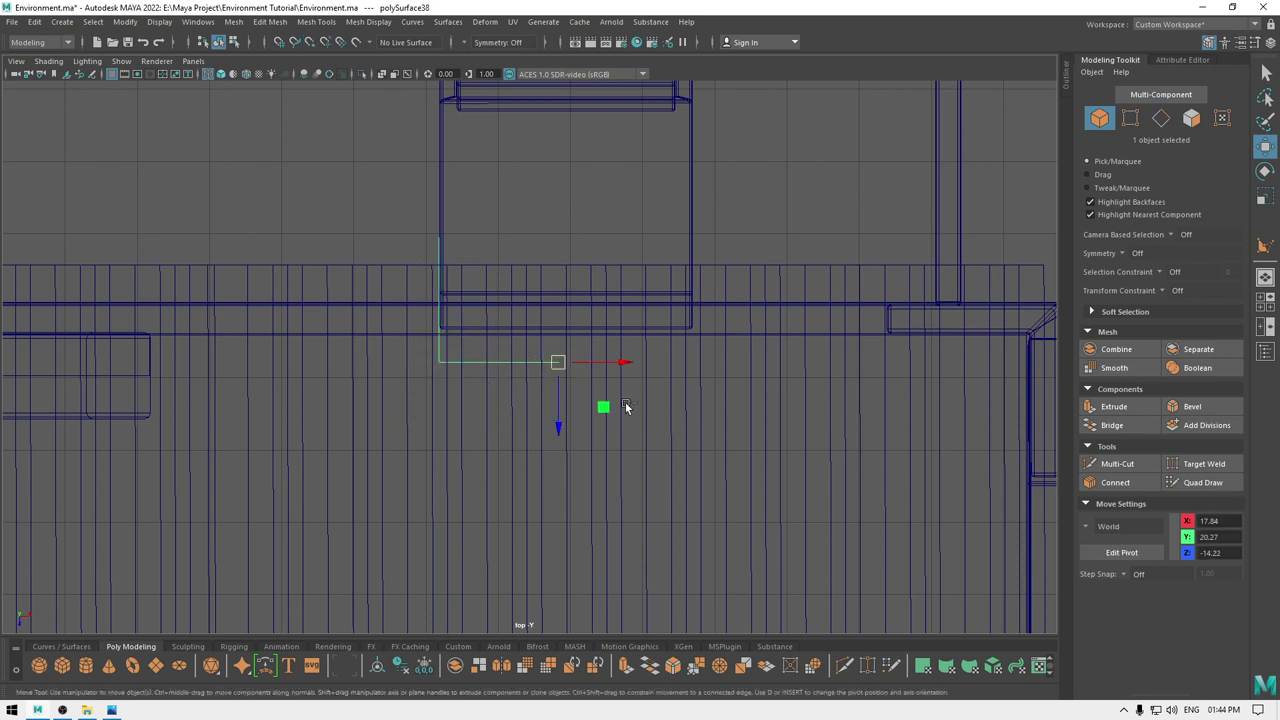
- Rotate the duplicate half bracket -180 degrees about Z to form the opposite side
{"action": "key", "text": "e"}
{"action": "left_click_drag", "start_coordinate": [511, 366], "coordinate": [692, 397]}
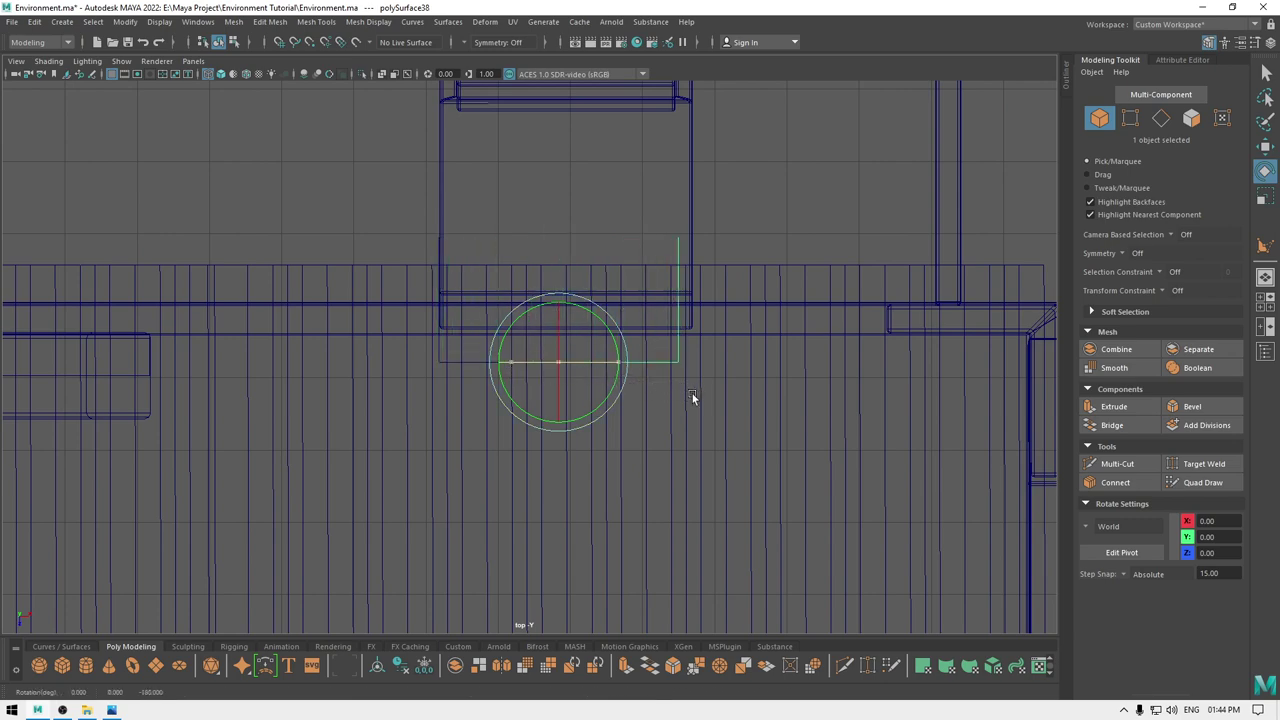
{"action": "key", "text": "w"}
{"action": "key", "text": "space"}
{"action": "left_click", "coordinate": [452, 335]}
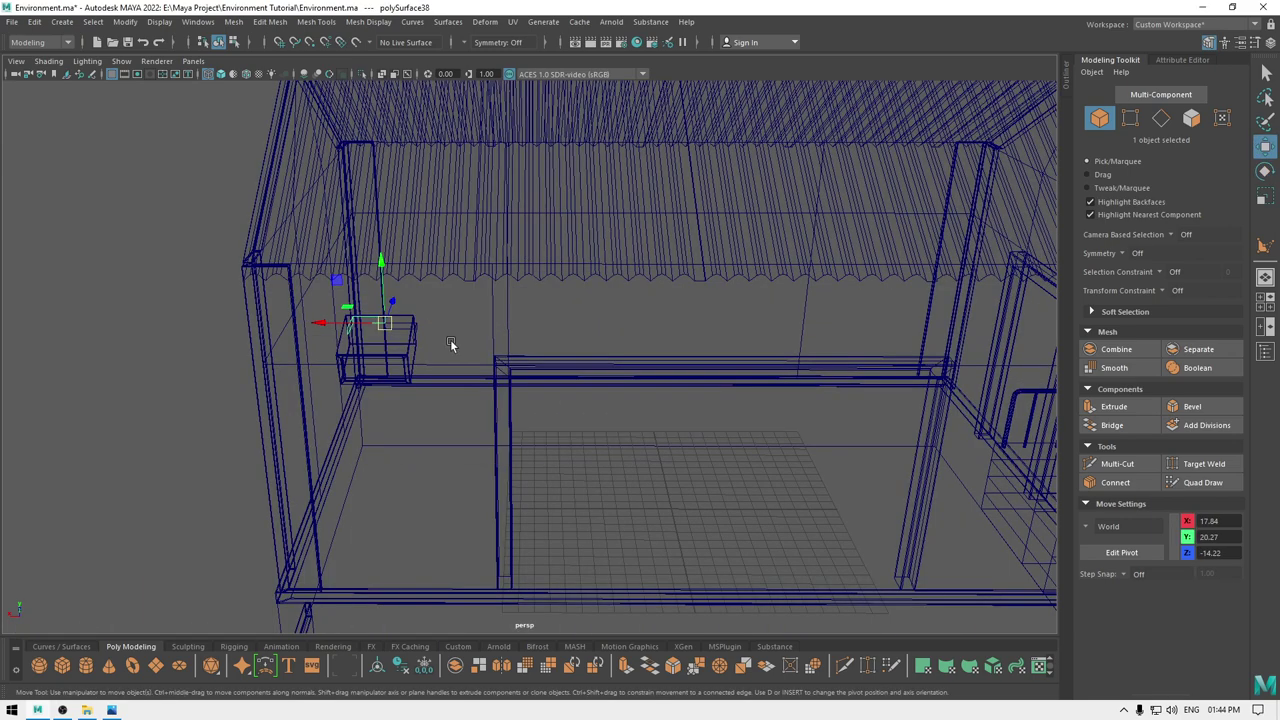
- Combine the two bracket halves into one mesh and merge the vertices where they meet
{"action": "left_click_drag", "start_coordinate": [452, 344], "coordinate": [488, 448], "text": "alt"}
{"action": "scroll", "coordinate": [488, 446], "scroll_direction": "up", "scroll_amount": 2}
{"action": "left_click", "coordinate": [461, 323], "text": "shift"}
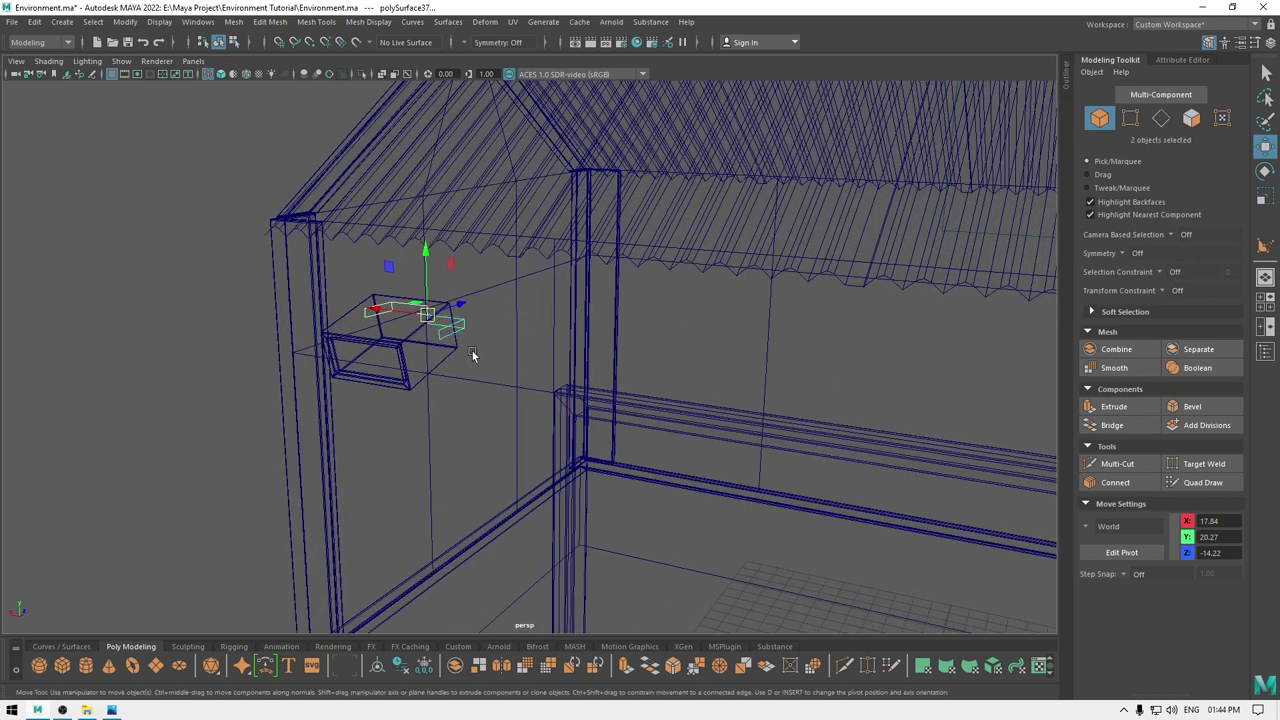
{"action": "right_click_drag", "start_coordinate": [464, 327], "coordinate": [449, 609], "text": "shift"}
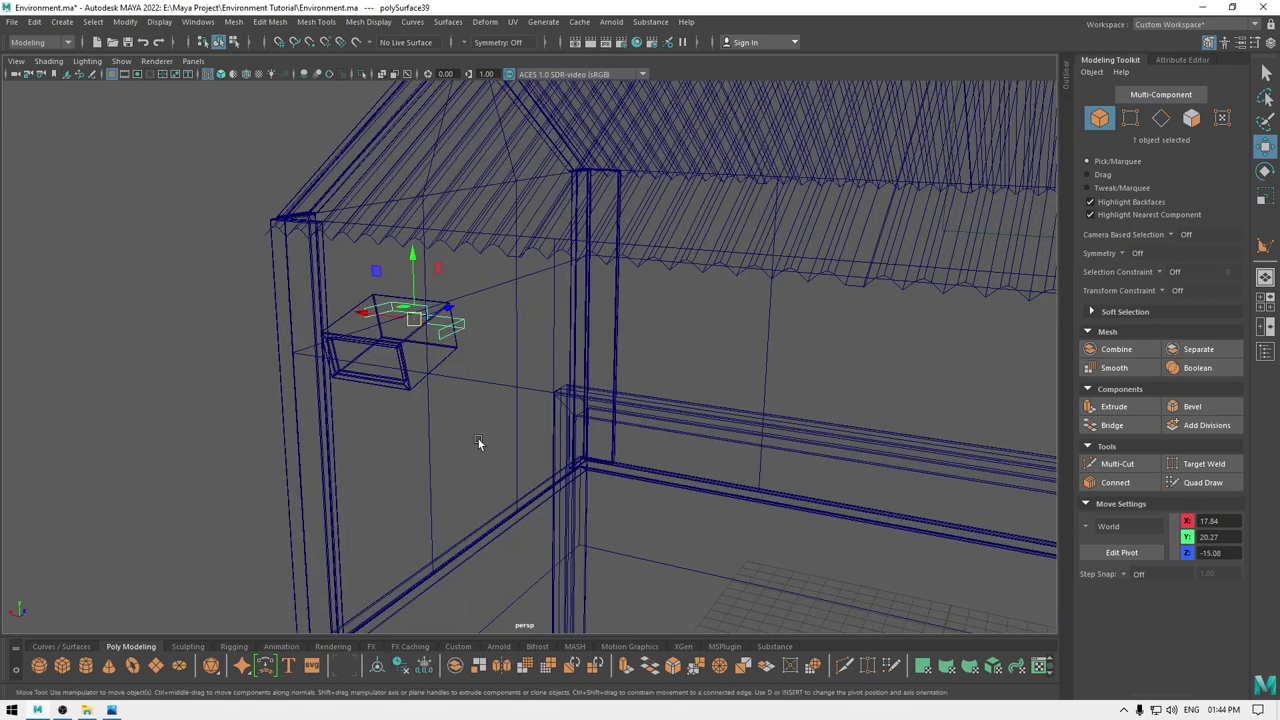
{"action": "key", "text": "space"}
{"action": "left_click_drag", "start_coordinate": [503, 256], "coordinate": [341, 258]}
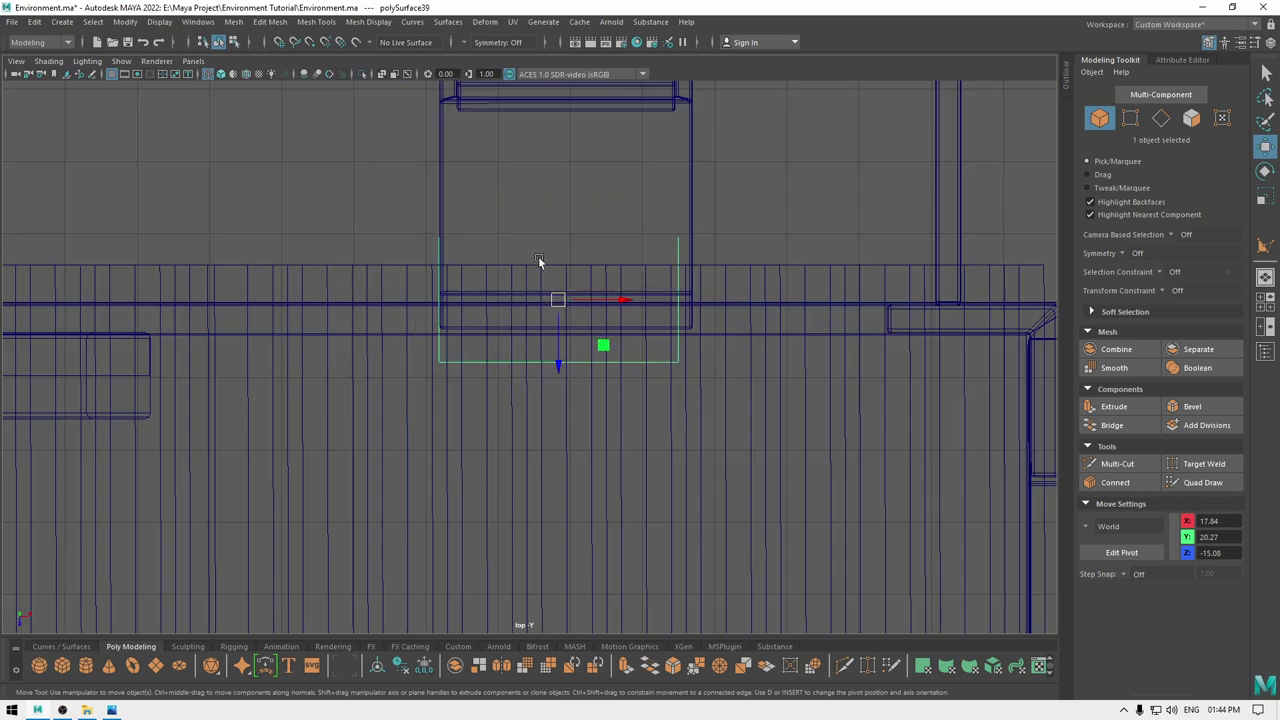
{"action": "right_click_drag", "start_coordinate": [355, 183], "coordinate": [305, 183]}
{"action": "left_click_drag", "start_coordinate": [405, 338], "coordinate": [715, 415]}
{"action": "right_click_drag", "start_coordinate": [546, 373], "coordinate": [573, 297], "text": "shift"}
- Check the joint between the bracket halves up close and undo the vertex merge and the combine
{"action": "key", "text": "space"}
{"action": "left_click_drag", "start_coordinate": [572, 296], "coordinate": [596, 308]}
{"action": "left_click_drag", "start_coordinate": [563, 411], "coordinate": [610, 405], "text": "alt"}
{"action": "middle_click_drag", "start_coordinate": [577, 403], "coordinate": [650, 405], "text": "alt"}
{"action": "right_click_drag", "start_coordinate": [490, 450], "coordinate": [517, 511], "text": "alt"}
{"action": "middle_click_drag", "start_coordinate": [500, 425], "coordinate": [553, 411], "text": "alt"}
{"action": "right_click_drag", "start_coordinate": [553, 408], "coordinate": [590, 440], "text": "alt"}
{"action": "middle_click_drag", "start_coordinate": [446, 381], "coordinate": [610, 364], "text": "alt"}
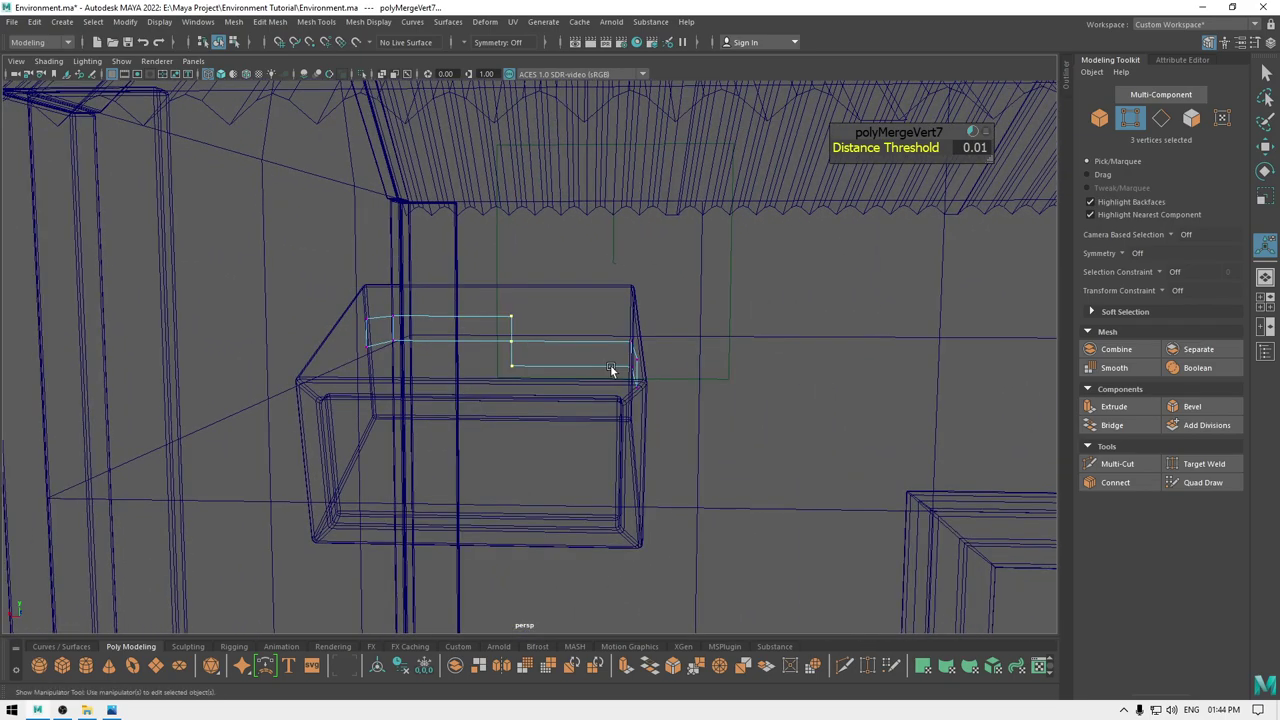
{"action": "key", "text": "w"}
{"action": "key", "text": "ctrl+z"}
{"action": "key", "text": "ctrl+z"}
{"action": "key", "text": "ctrl+z"}
{"action": "key", "text": "ctrl+z"}
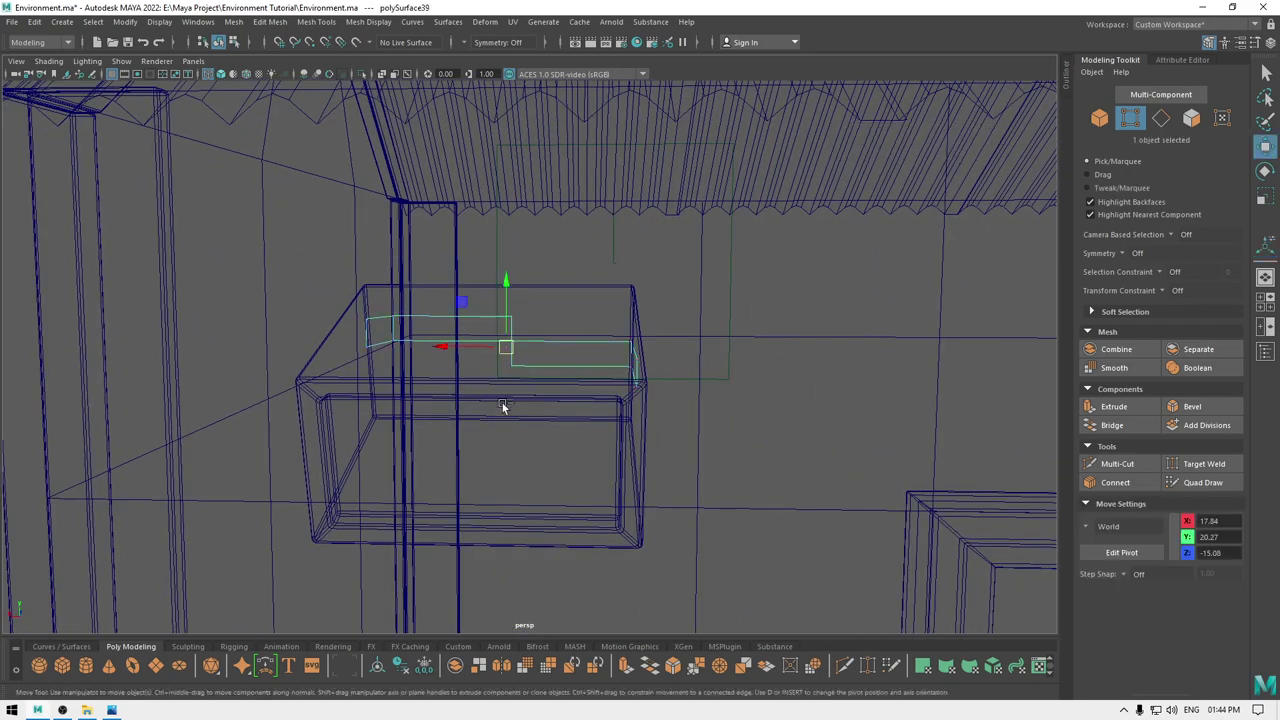
- Lower the raised half bracket level with the other half and combine the two halves into one mesh
{"action": "left_click", "coordinate": [437, 317]}
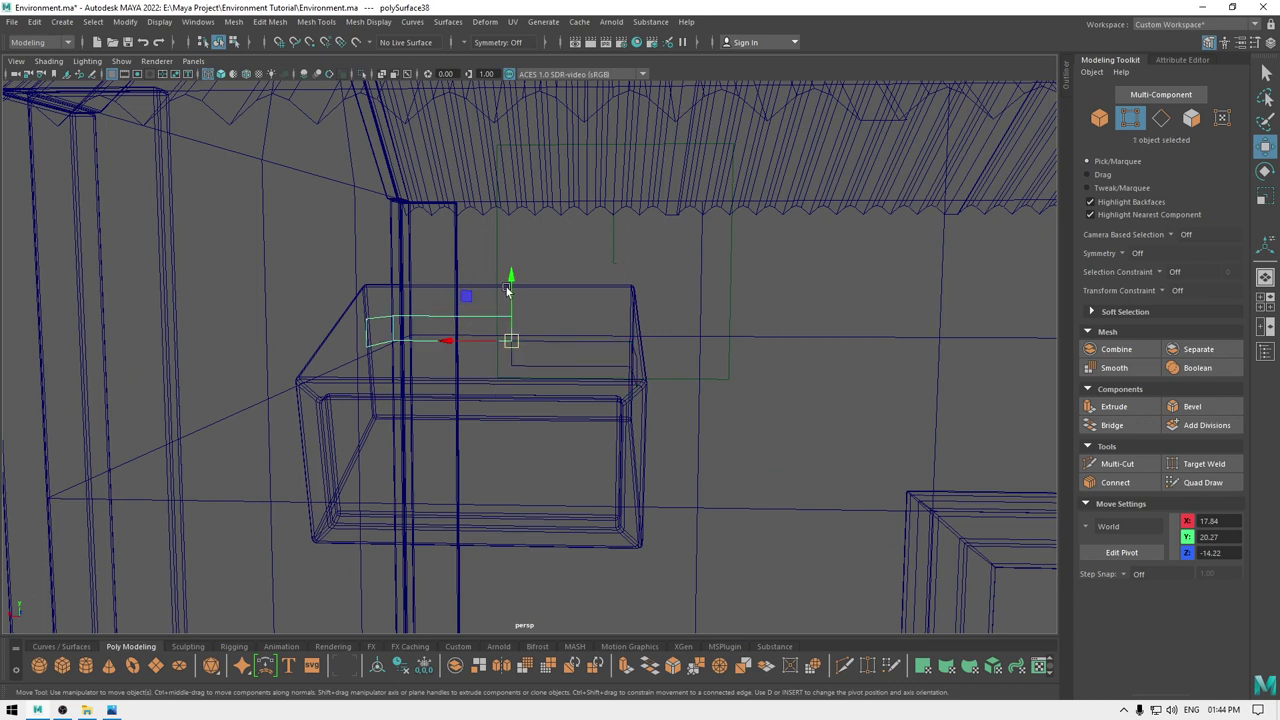
{"action": "left_click_drag", "start_coordinate": [512, 284], "coordinate": [508, 308]}
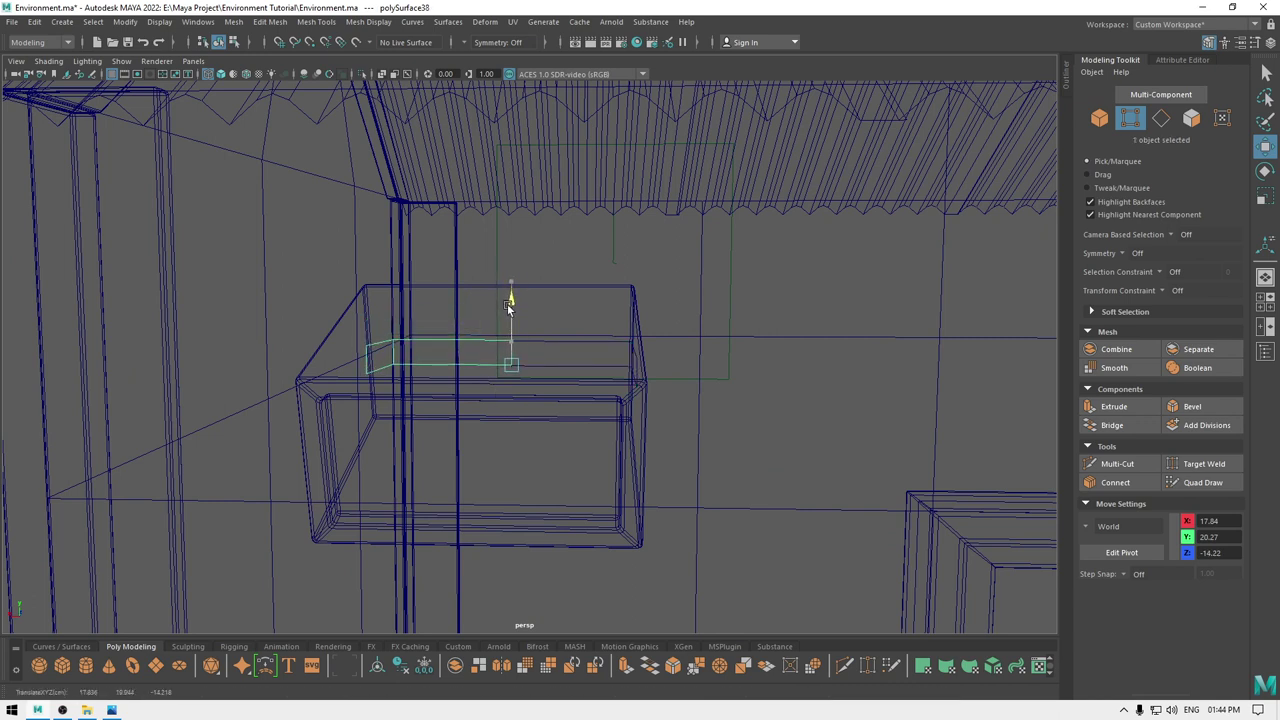
{"action": "left_click", "coordinate": [551, 342], "text": "shift"}
{"action": "right_click_drag", "start_coordinate": [551, 342], "coordinate": [497, 339], "text": "shift"}
- Merge the four vertices at the joint between the bracket halves with a distance threshold of 0.03
{"action": "left_click_drag", "start_coordinate": [484, 308], "coordinate": [532, 384]}
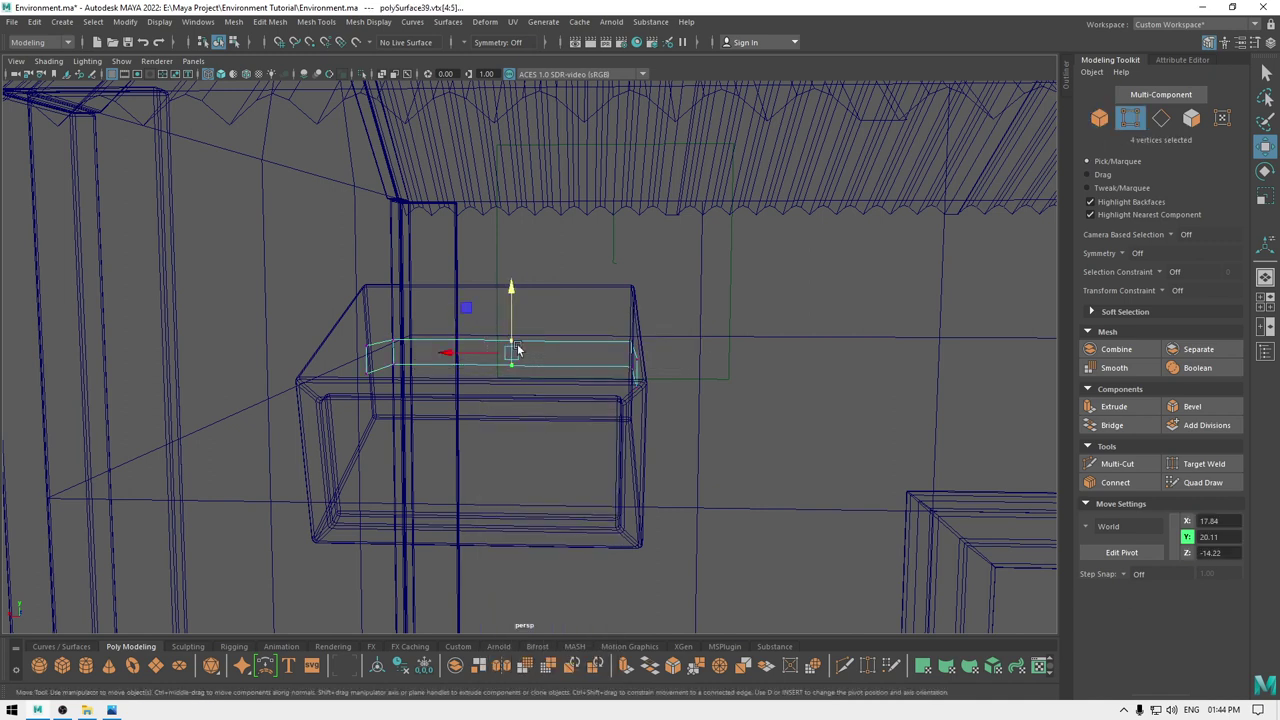
{"action": "right_click_drag", "start_coordinate": [506, 326], "coordinate": [554, 250], "text": "shift"}
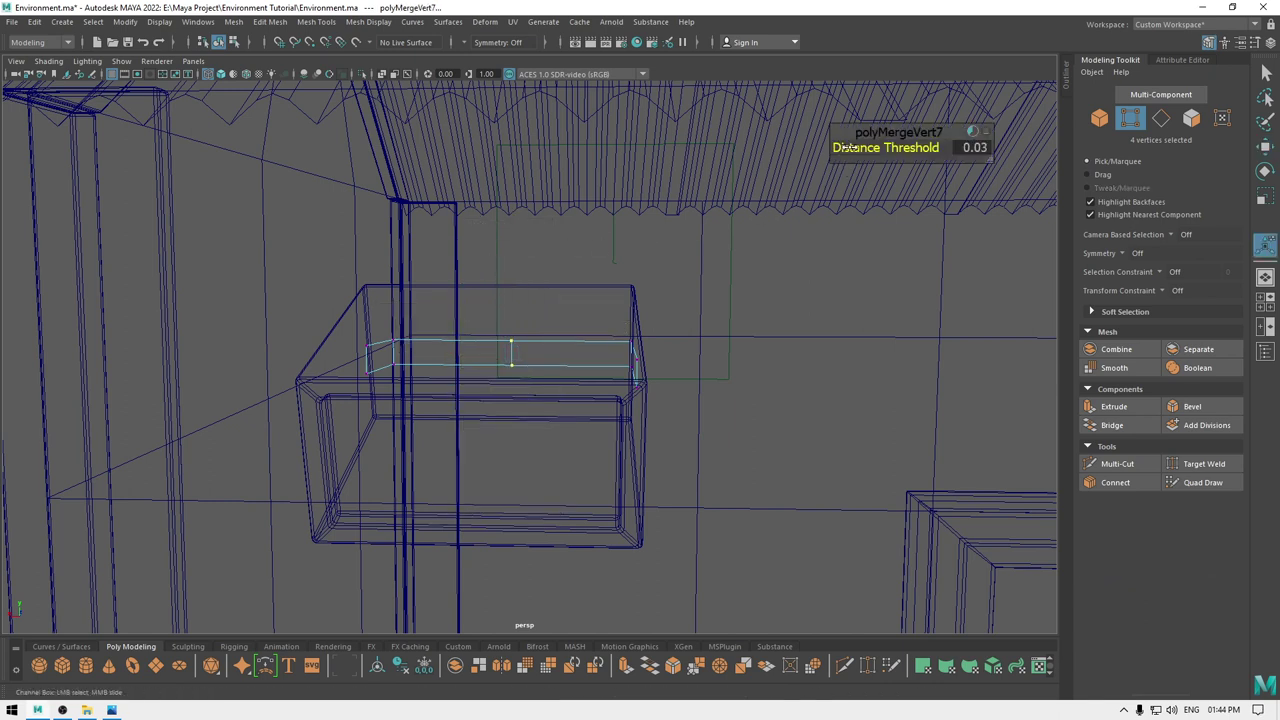
{"action": "key", "text": "w"}
- Extrude the bracket's faces outward to give the flat strip a thin, solid thickness
{"action": "left_click_drag", "start_coordinate": [411, 391], "coordinate": [378, 408]}
{"action": "left_click_drag", "start_coordinate": [162, 331], "coordinate": [40, 338]}
{"action": "key", "text": "space"}
{"action": "scroll", "coordinate": [515, 390], "scroll_direction": "up", "scroll_amount": 1}
{"action": "left_click_drag", "start_coordinate": [784, 294], "coordinate": [779, 294]}
{"action": "key", "text": "space"}
{"action": "left_click_drag", "start_coordinate": [748, 186], "coordinate": [746, 180]}
{"action": "left_click_drag", "start_coordinate": [692, 325], "coordinate": [556, 348], "text": "alt"}
{"action": "right_click_drag", "start_coordinate": [607, 274], "coordinate": [682, 256]}
{"action": "key", "text": "5"}
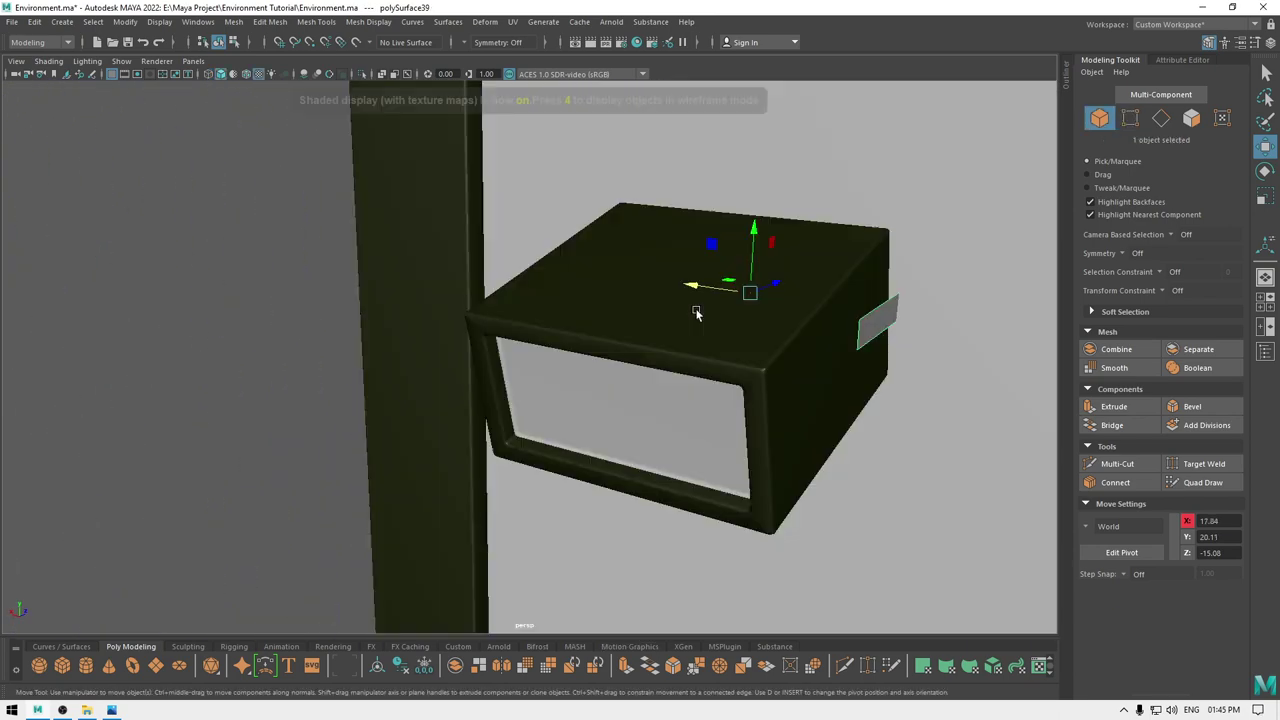
{"action": "left_click_drag", "start_coordinate": [726, 340], "coordinate": [493, 413], "text": "alt"}
{"action": "key", "text": "ctrl+e"}
{"action": "left_click_drag", "start_coordinate": [714, 368], "coordinate": [805, 356], "text": "alt"}
{"action": "left_click_drag", "start_coordinate": [852, 143], "coordinate": [859, 144]}
{"action": "key", "text": "w"}
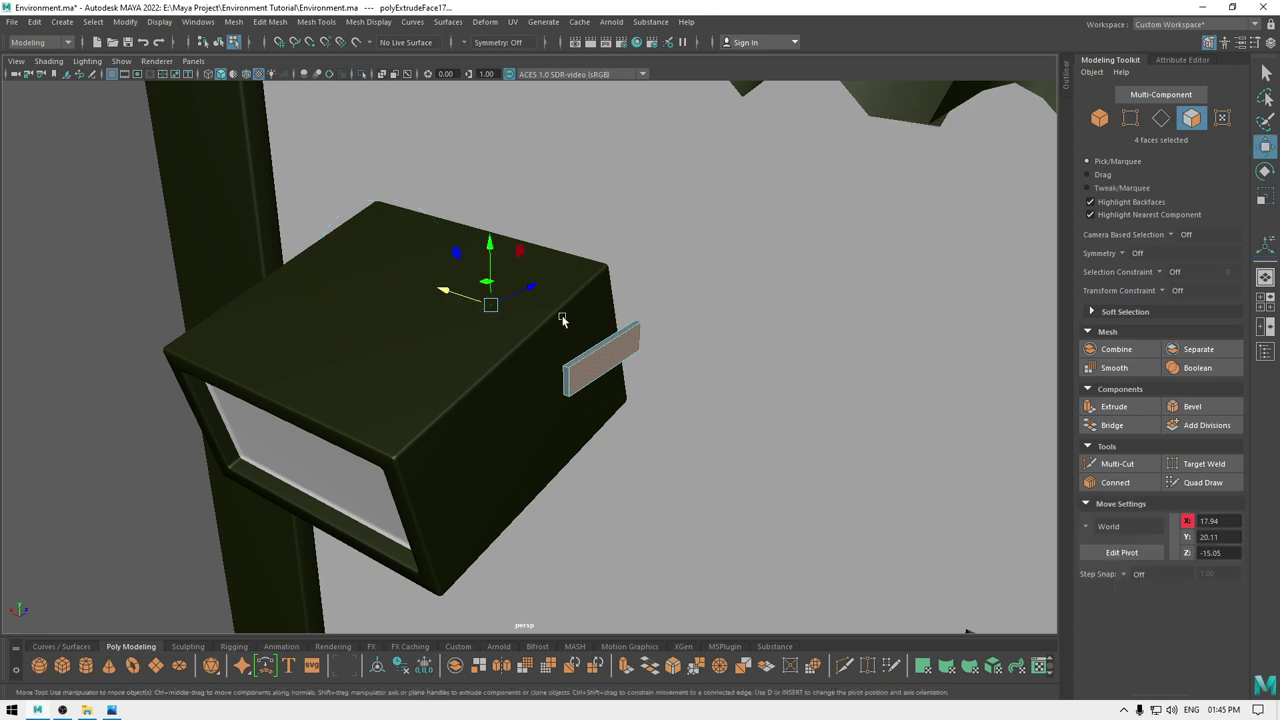
- Bevel all of the mounting bracket's edges and increase the bevel's segment count
{"action": "right_click_drag", "start_coordinate": [580, 340], "coordinate": [336, 364]}
{"action": "key", "text": "4"}
{"action": "double_click", "coordinate": [540, 287]}
{"action": "left_click_drag", "start_coordinate": [267, 207], "coordinate": [843, 564]}
{"action": "right_click_drag", "start_coordinate": [523, 268], "coordinate": [585, 272], "text": "shift"}
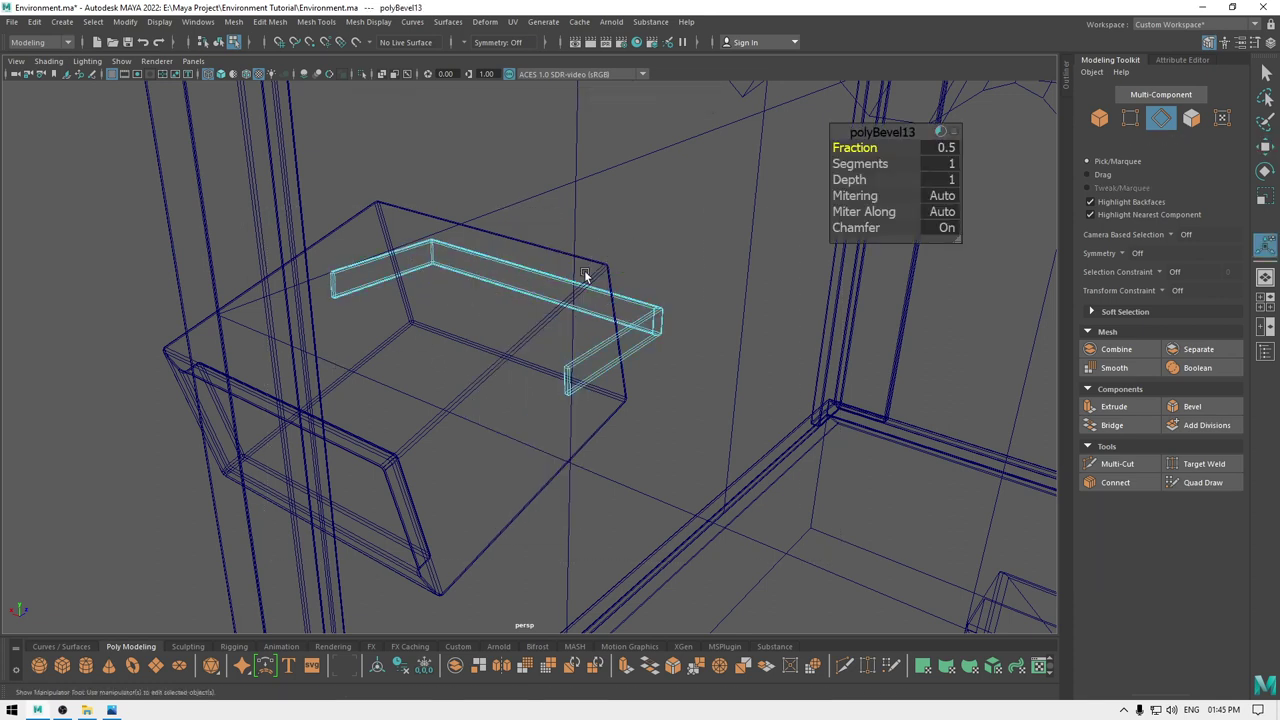
{"action": "left_click", "coordinate": [860, 164]}
{"action": "left_click_drag", "start_coordinate": [890, 165], "coordinate": [902, 165]}
{"action": "key", "text": "w"}
{"action": "right_click_drag", "start_coordinate": [563, 303], "coordinate": [728, 212]}
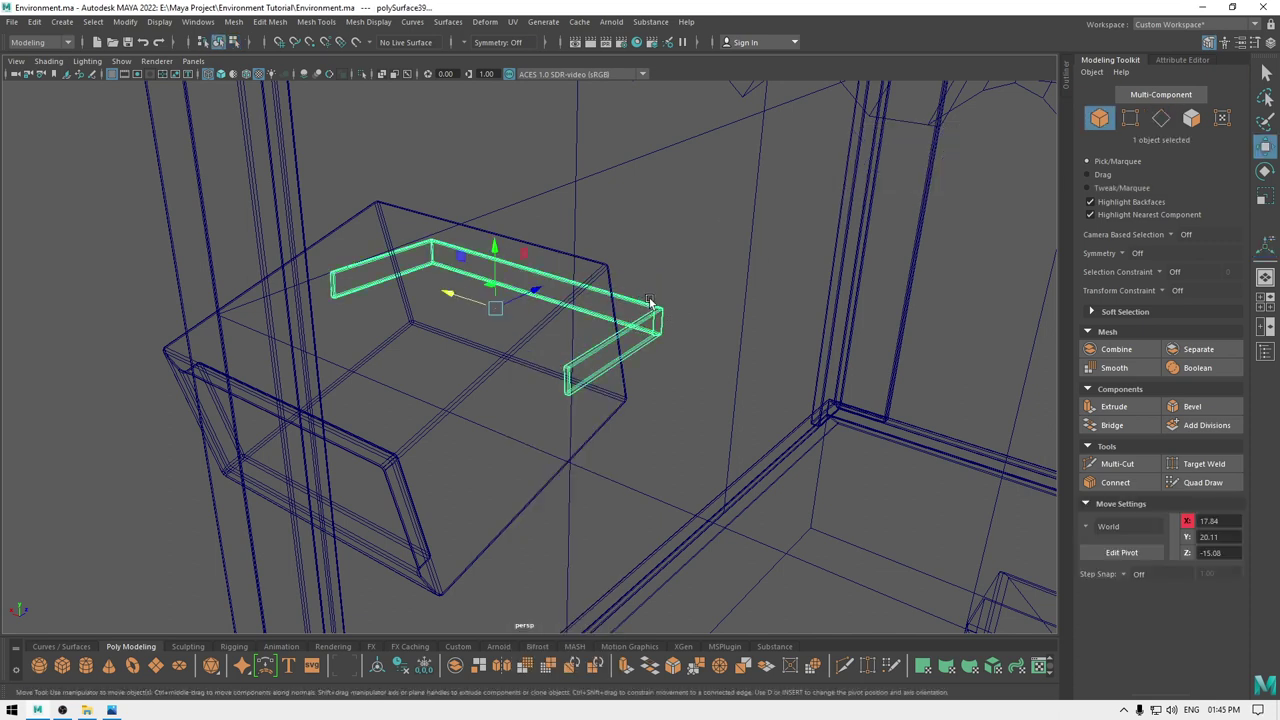
- Assign the wall box's dark material to the mounting bracket
{"action": "key", "text": "6"}
{"action": "left_click", "coordinate": [512, 381], "text": "shift"}
{"action": "left_click_drag", "start_coordinate": [575, 363], "coordinate": [537, 378], "text": "alt"}
{"action": "left_click_drag", "start_coordinate": [538, 377], "coordinate": [459, 403]}
{"action": "left_click", "coordinate": [622, 412]}
{"action": "right_click_drag", "start_coordinate": [622, 412], "coordinate": [708, 637]}
{"action": "left_click", "coordinate": [204, 279]}
{"action": "left_click_drag", "start_coordinate": [206, 284], "coordinate": [365, 449], "text": "alt"}
{"action": "scroll", "coordinate": [440, 400], "scroll_direction": "down", "scroll_amount": 6}
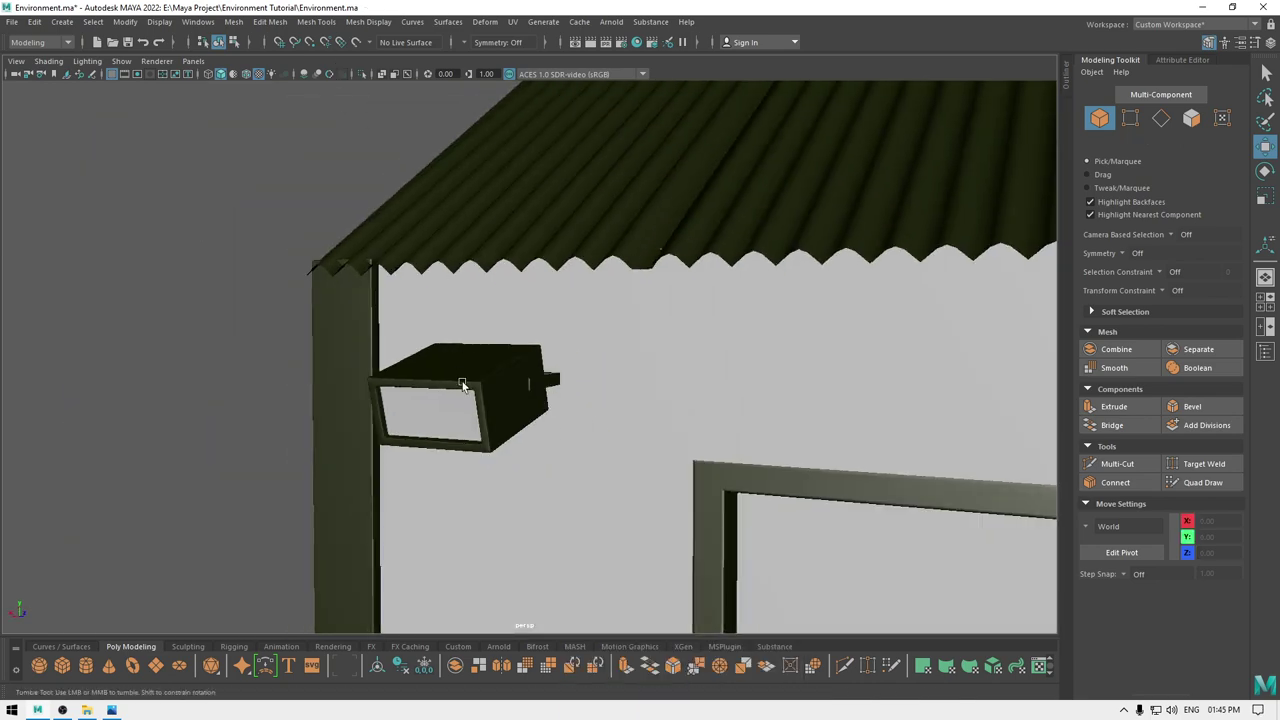
- Combine the wall box and its bracket into one mesh and save the scene
{"action": "left_click_drag", "start_coordinate": [462, 385], "coordinate": [472, 410], "text": "alt"}
{"action": "left_click", "coordinate": [488, 401]}
{"action": "right_click_drag", "start_coordinate": [488, 401], "coordinate": [468, 634]}
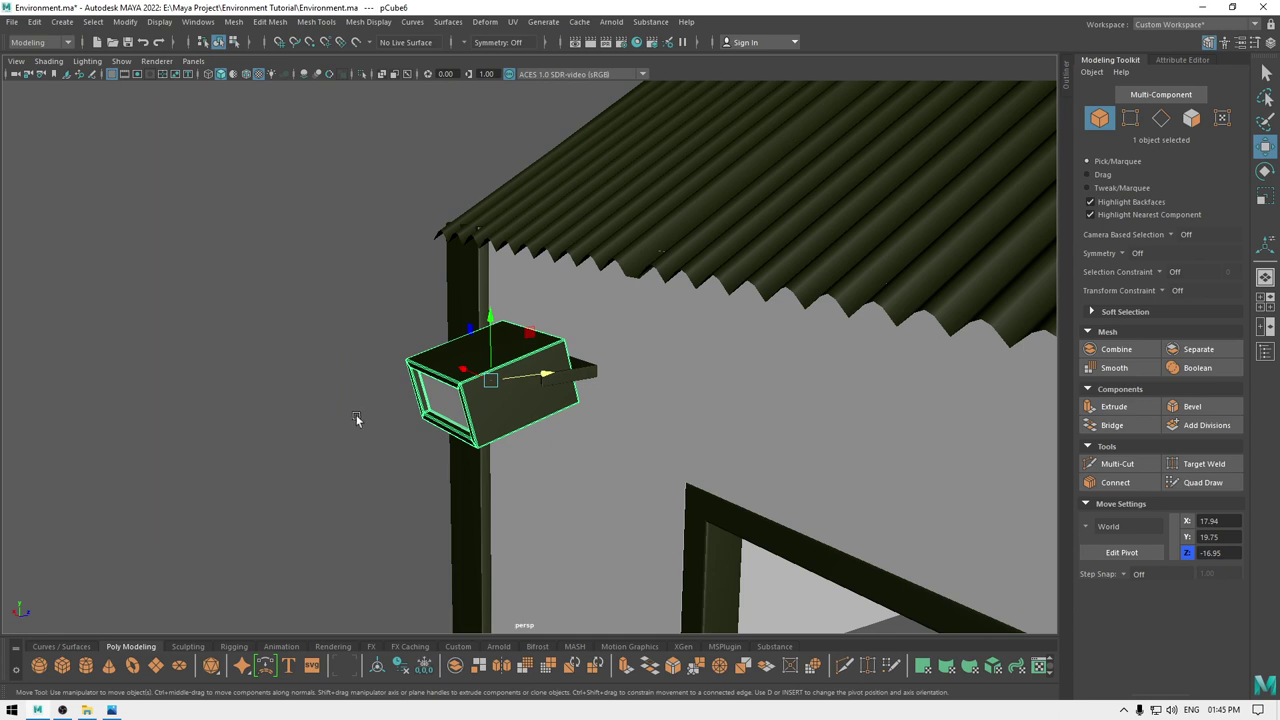
{"action": "left_click", "coordinate": [567, 376], "text": "shift"}
{"action": "right_click_drag", "start_coordinate": [567, 376], "coordinate": [547, 641], "text": "shift"}
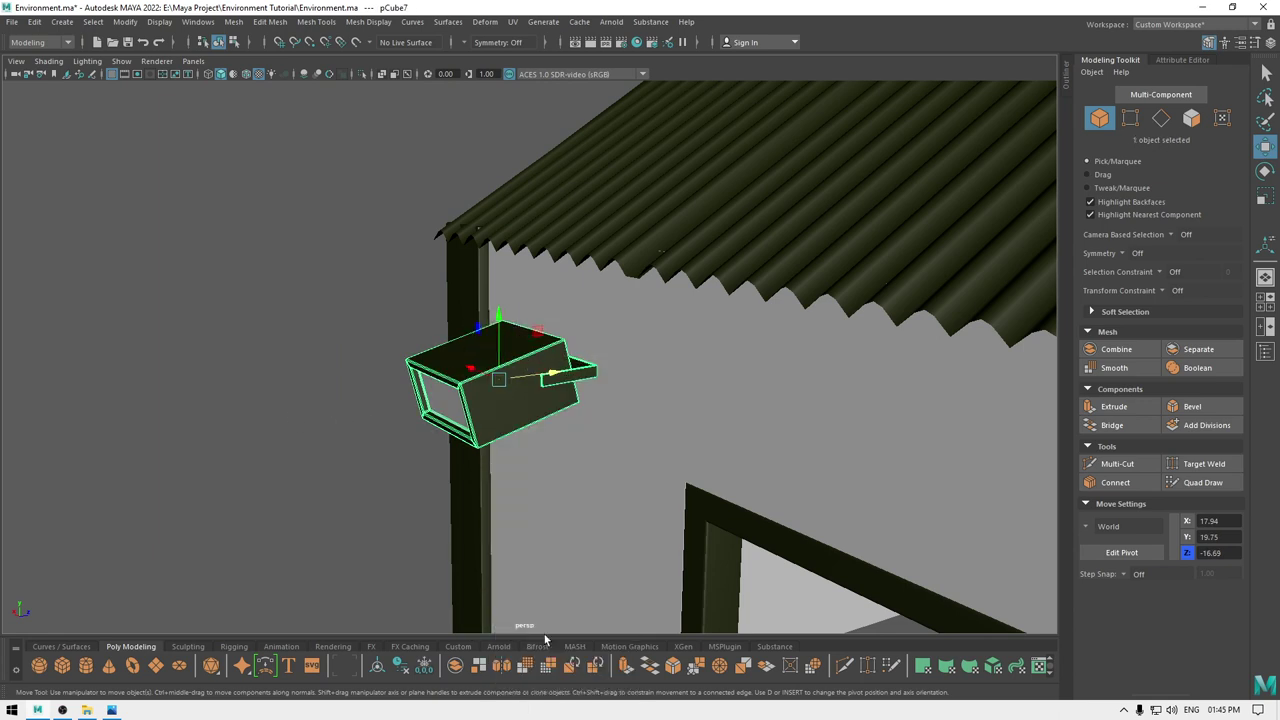
{"action": "left_click", "coordinate": [319, 426]}
{"action": "left_click_drag", "start_coordinate": [319, 426], "coordinate": [537, 420], "text": "alt"}
{"action": "scroll", "coordinate": [400, 452], "scroll_direction": "down", "scroll_amount": 4}
{"action": "key", "text": "ctrl+s"}
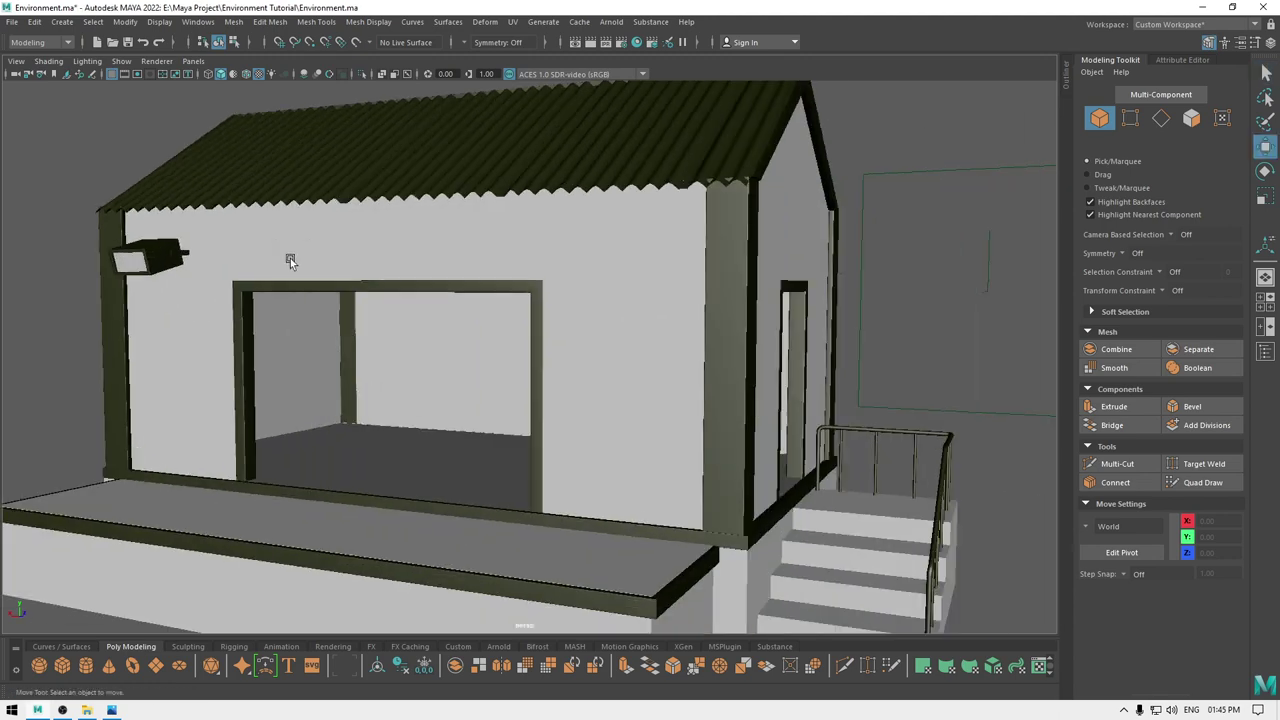
- Move the combined wall box along Z to -16.13 so its bracket meets the front wall
{"action": "left_click_drag", "start_coordinate": [290, 258], "coordinate": [370, 345], "text": "alt"}
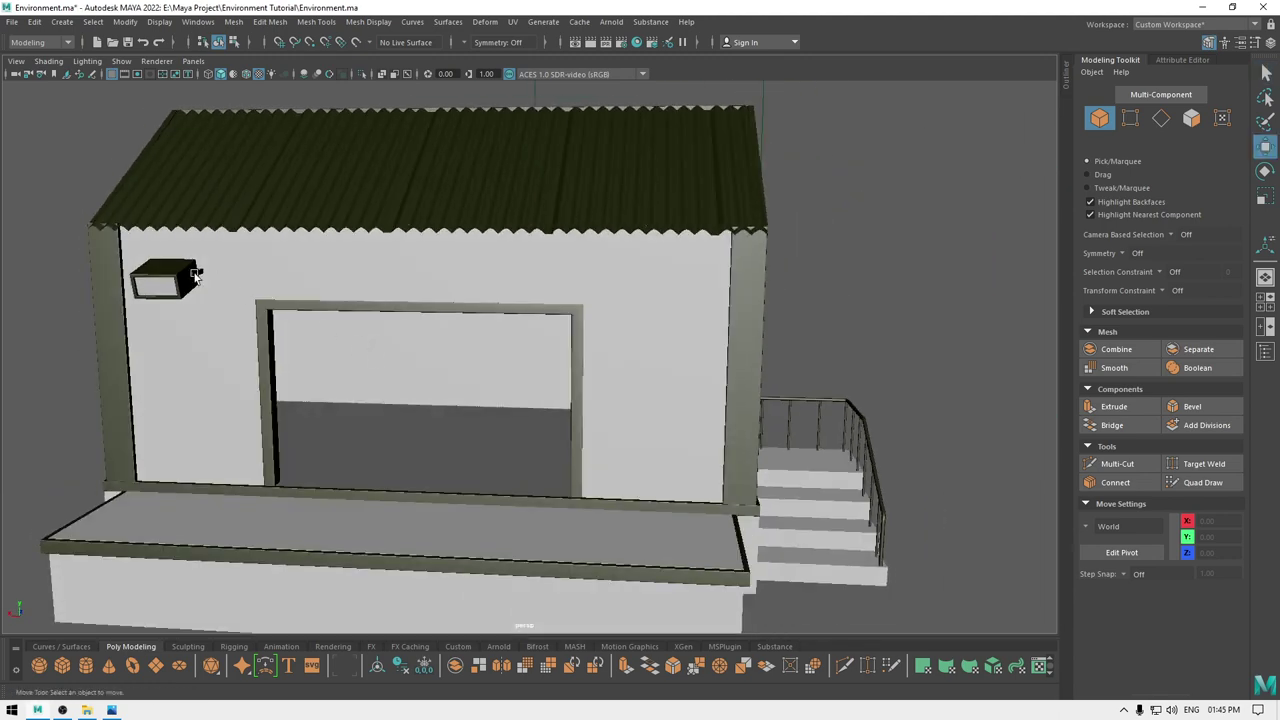
{"action": "left_click", "coordinate": [192, 276]}
{"action": "left_click_drag", "start_coordinate": [222, 325], "coordinate": [203, 280], "text": "alt"}
{"action": "key", "text": "r"}
{"action": "key", "text": "w"}
{"action": "key", "text": "space"}
{"action": "left_click", "coordinate": [206, 279]}
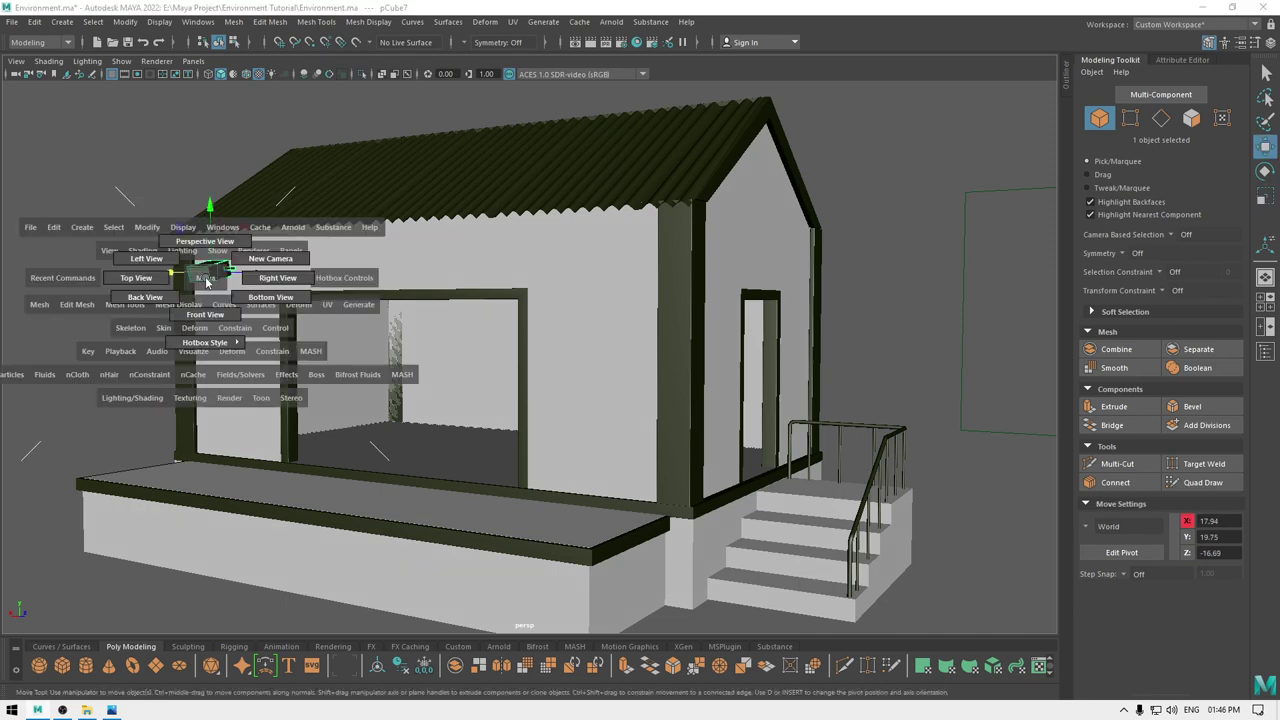
{"action": "key", "text": "f"}
{"action": "left_click_drag", "start_coordinate": [271, 267], "coordinate": [140, 268], "text": "alt"}
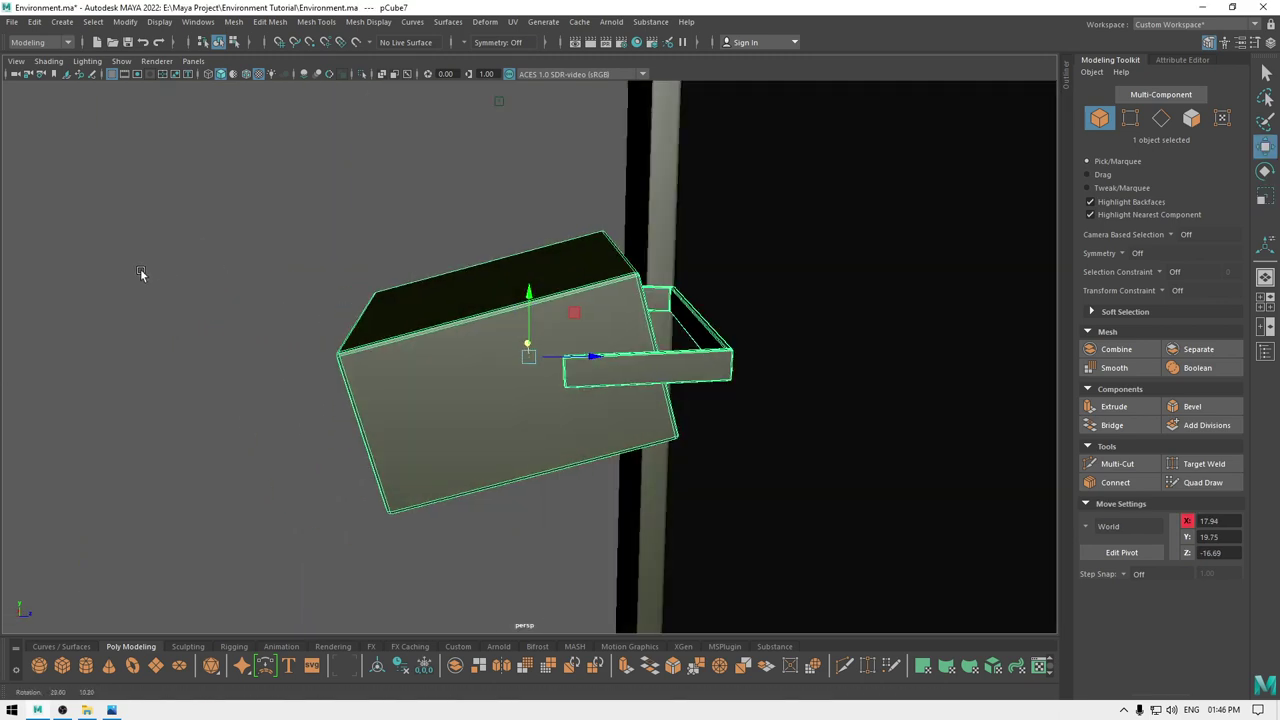
{"action": "left_click_drag", "start_coordinate": [598, 357], "coordinate": [662, 355]}
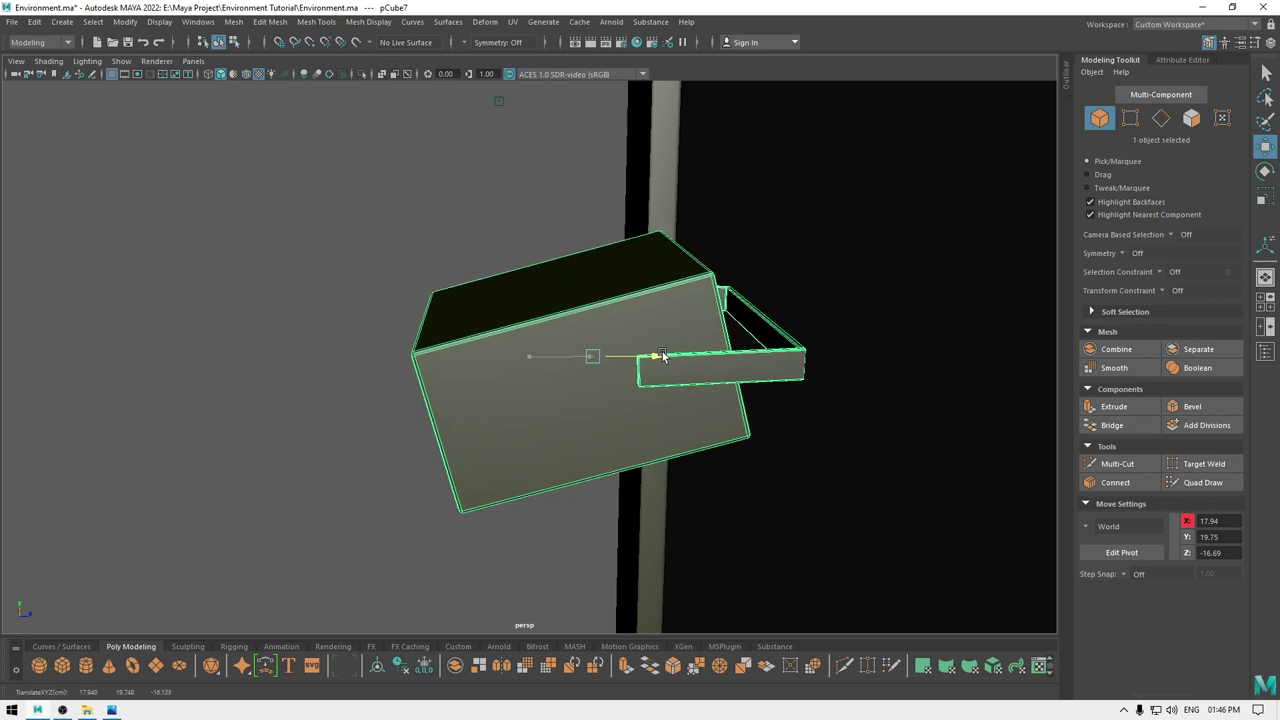
- Duplicate the wall box along X to the opposite side of the front opening, at X -17.08
{"action": "scroll", "coordinate": [655, 354], "scroll_direction": "down", "scroll_amount": 5}
{"action": "left_click_drag", "start_coordinate": [462, 315], "coordinate": [563, 297], "text": "alt"}
{"action": "scroll", "coordinate": [634, 217], "scroll_direction": "down", "scroll_amount": 3}
{"action": "middle_click_drag", "start_coordinate": [563, 297], "coordinate": [355, 272], "text": "alt"}
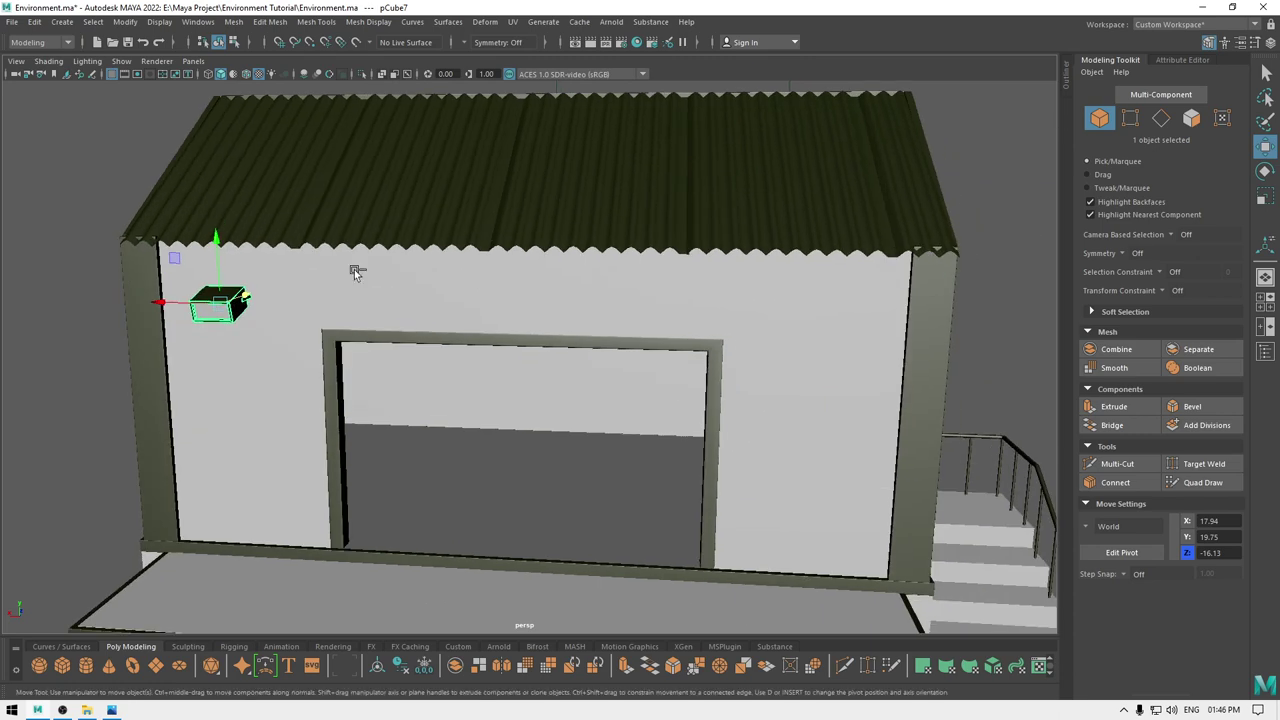
{"action": "left_click_drag", "start_coordinate": [163, 304], "coordinate": [753, 330]}
- Place another duplicate outside the stair-side gable wall at X -27.20, Z 1.06, rotated to face outward
{"action": "left_click_drag", "start_coordinate": [850, 460], "coordinate": [717, 361], "text": "alt"}
{"action": "scroll", "coordinate": [628, 357], "scroll_direction": "down", "scroll_amount": 3}
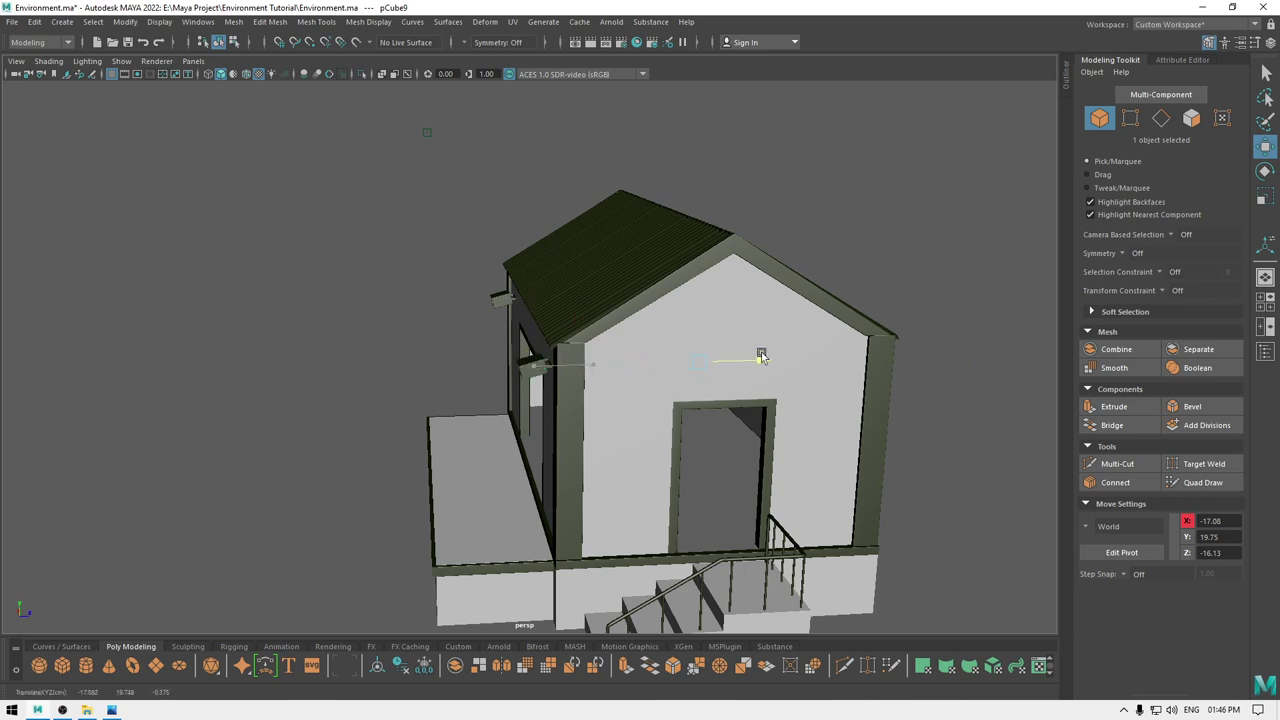
{"action": "key", "text": "e"}
{"action": "key", "text": "w"}
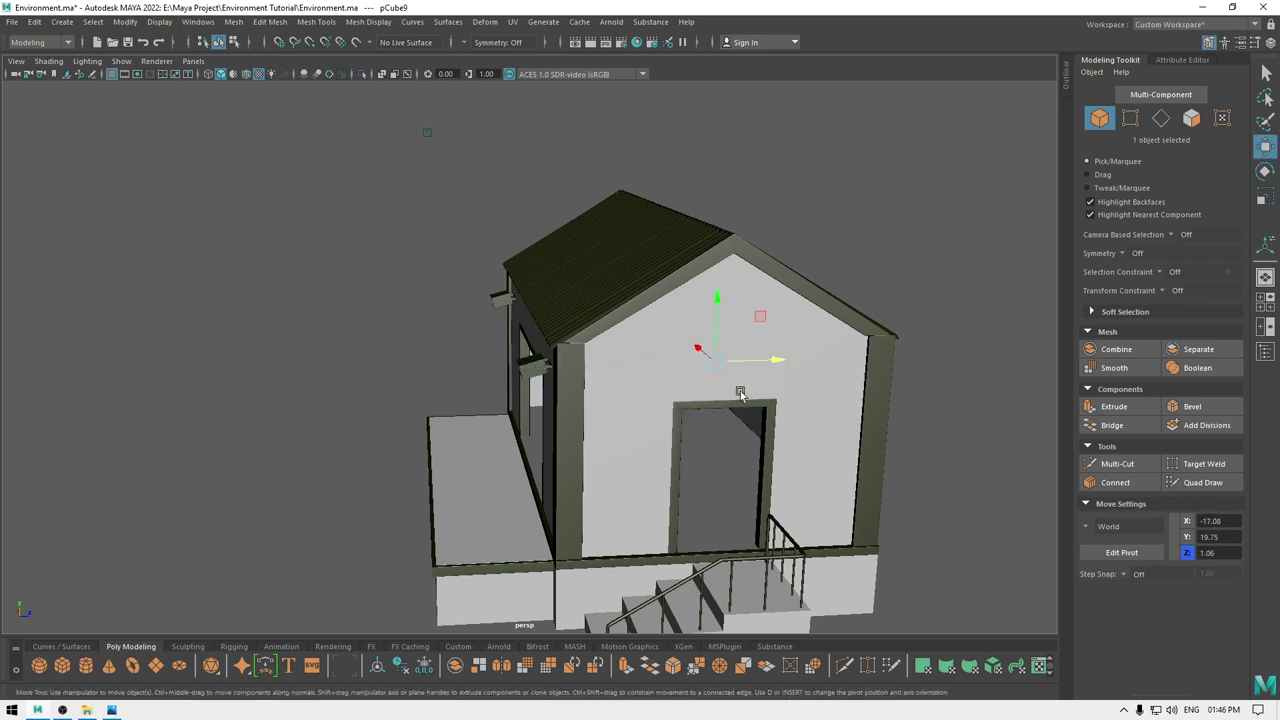
{"action": "left_click_drag", "start_coordinate": [698, 349], "coordinate": [513, 390]}
{"action": "key", "text": "e"}
{"action": "key", "text": "w"}
{"action": "key", "text": "f"}
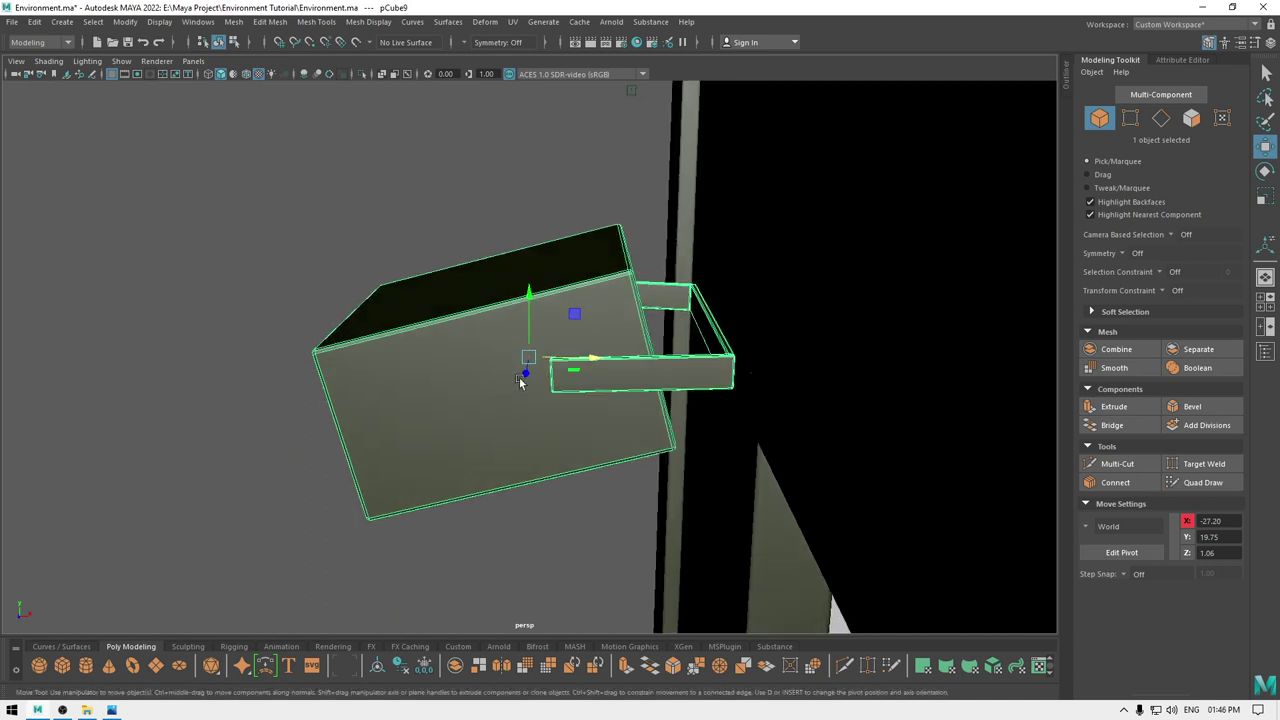
- Push the gable-side box back against its wall to X -25.89 and center it above the door in the side view
{"action": "left_click_drag", "start_coordinate": [571, 360], "coordinate": [849, 408]}
{"action": "key", "text": "space"}
{"action": "scroll", "coordinate": [849, 408], "scroll_direction": "down", "scroll_amount": 10}
{"action": "middle_click_drag", "start_coordinate": [580, 354], "coordinate": [994, 291], "text": "alt"}
{"action": "key", "text": "space"}
{"action": "left_click_drag", "start_coordinate": [658, 282], "coordinate": [575, 268]}
{"action": "middle_click_drag", "start_coordinate": [575, 268], "coordinate": [624, 74], "text": "alt"}
{"action": "left_click_drag", "start_coordinate": [674, 349], "coordinate": [643, 350]}
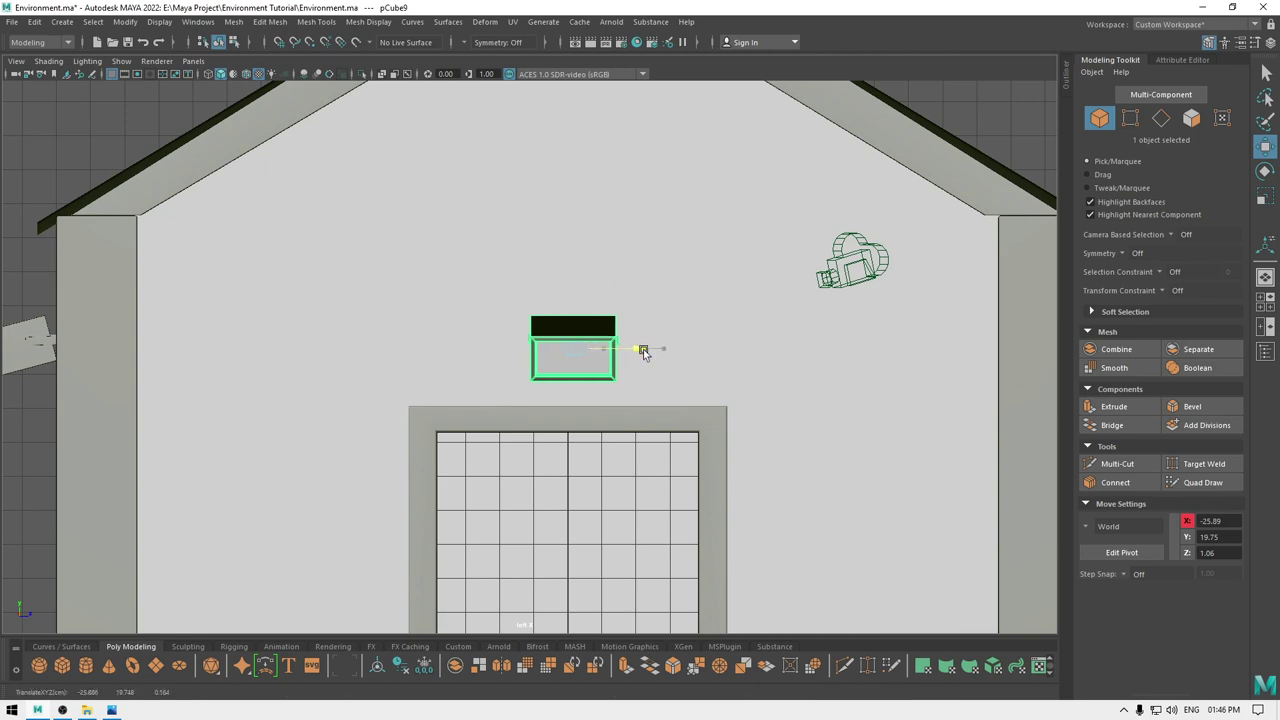
- Examine the placement of the wall boxes on the front and gable walls from several angles in the perspective view
{"action": "key", "text": "space"}
{"action": "left_click", "coordinate": [643, 352]}
{"action": "left_click_drag", "start_coordinate": [633, 348], "coordinate": [592, 312], "text": "alt"}
{"action": "left_click", "coordinate": [595, 313]}
{"action": "key", "text": "ctrl+z"}
{"action": "right_click_drag", "start_coordinate": [596, 306], "coordinate": [585, 120], "text": "alt"}
{"action": "left_click_drag", "start_coordinate": [570, 450], "coordinate": [596, 425], "text": "alt"}
{"action": "left_click", "coordinate": [810, 317]}
{"action": "left_click_drag", "start_coordinate": [810, 330], "coordinate": [764, 433], "text": "alt"}
{"action": "right_click_drag", "start_coordinate": [764, 433], "coordinate": [650, 235], "text": "alt"}
{"action": "left_click_drag", "start_coordinate": [650, 235], "coordinate": [717, 259], "text": "alt"}
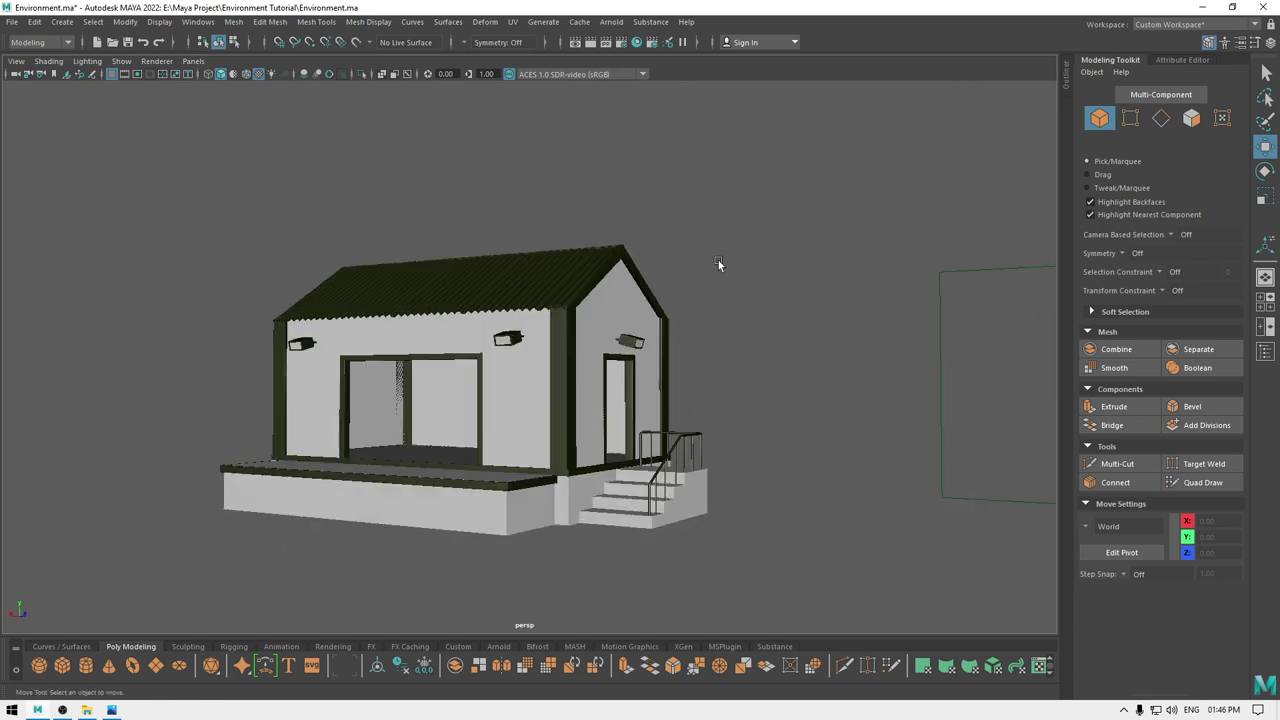